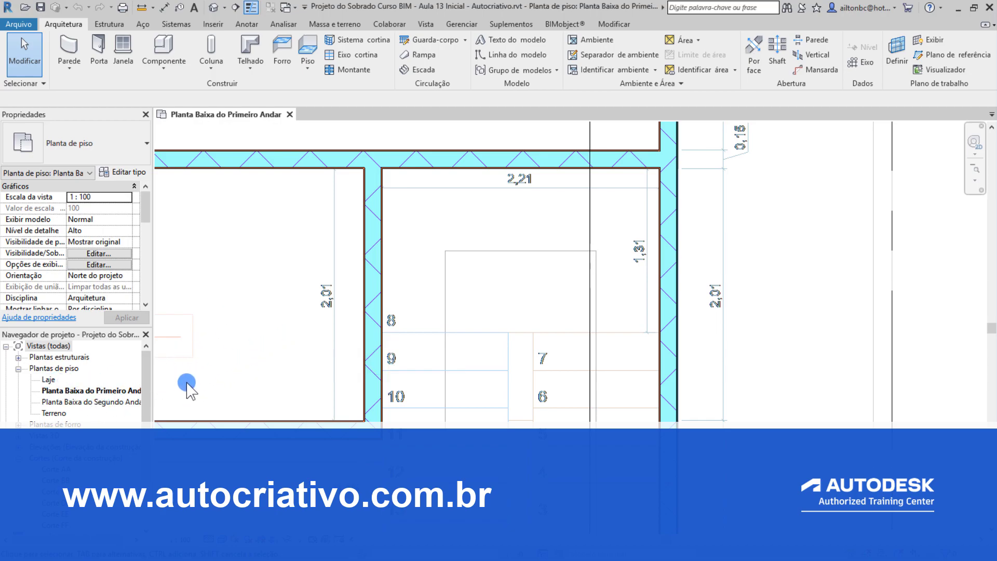
# Open the Corte AA section and examine the roof slab edges against the parapets at both ends of the upper floor
pyautogui.doubleClick(65, 469)
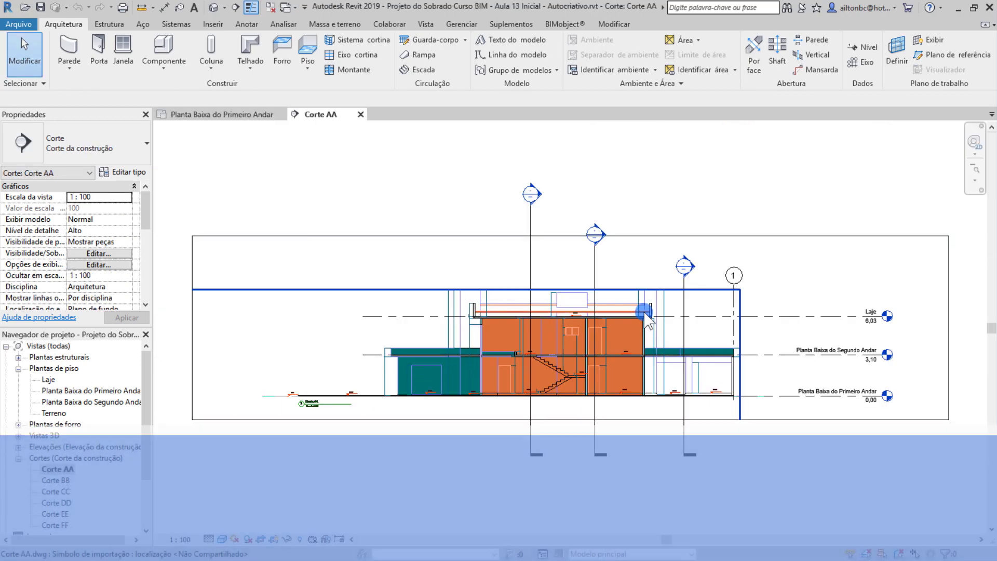
pyautogui.scroll(4, 644, 313)
pyautogui.scroll(3, 644, 314)
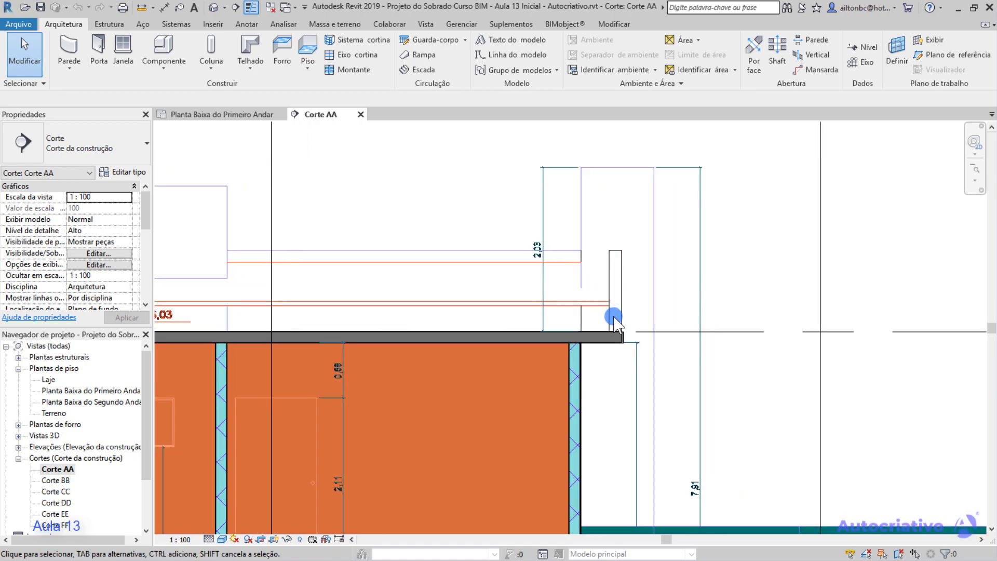
pyautogui.scroll(1, 613, 317)
pyautogui.scroll(-5, 625, 275)
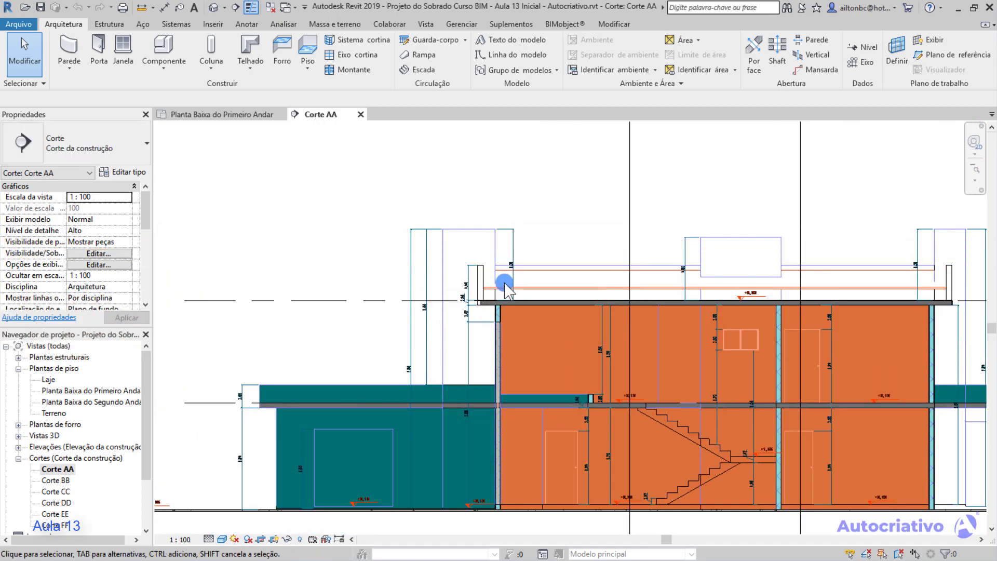
pyautogui.scroll(5, 467, 286)
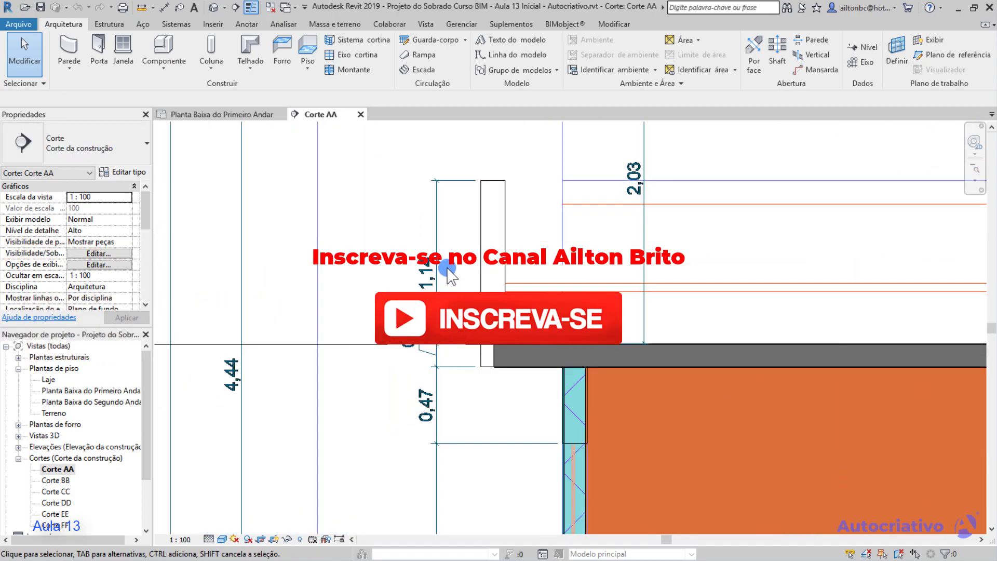
pyautogui.scroll(-3, 504, 249)
pyautogui.scroll(1, 502, 194)
pyautogui.moveTo(501, 190); pyautogui.dragTo(313, 149, button='middle')
pyautogui.scroll(-1, 364, 177)
# Compare how the roof slab ends beneath the right and left parapets of the Corte AA section
pyautogui.scroll(-7, 507, 267)
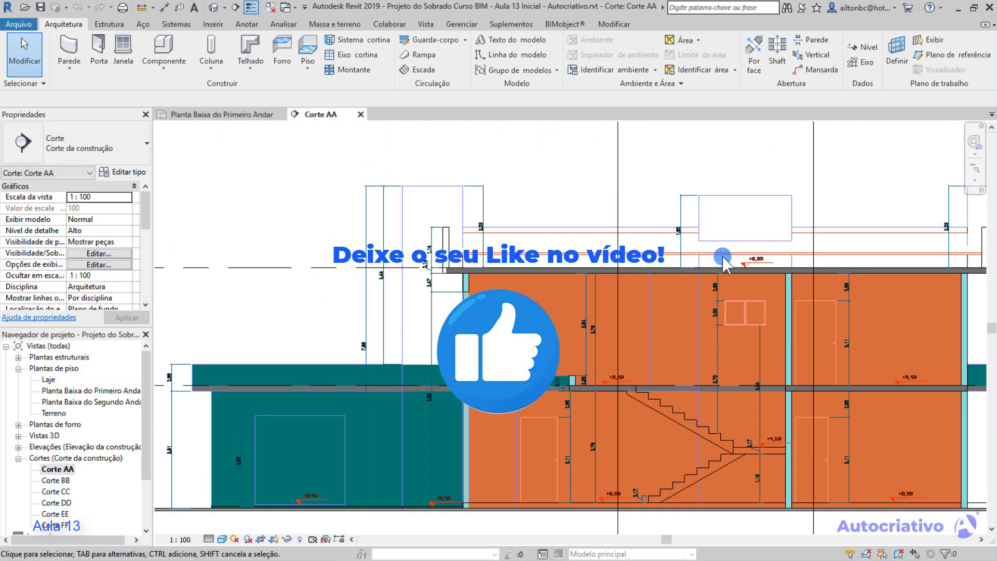
pyautogui.scroll(1, 728, 257)
pyautogui.moveTo(727, 258); pyautogui.dragTo(388, 253, button='middle')
pyautogui.scroll(5, 688, 266)
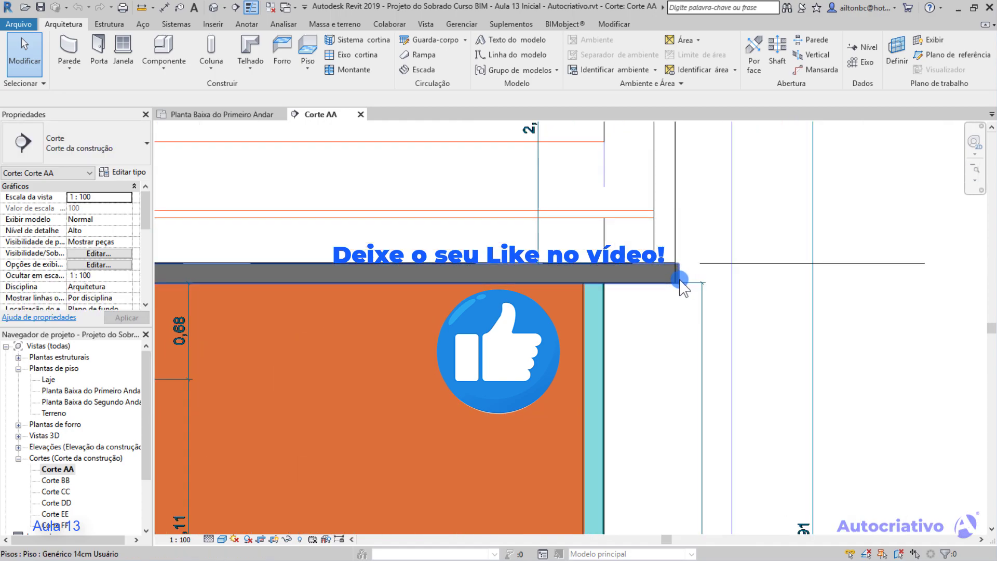
pyautogui.scroll(-5, 644, 276)
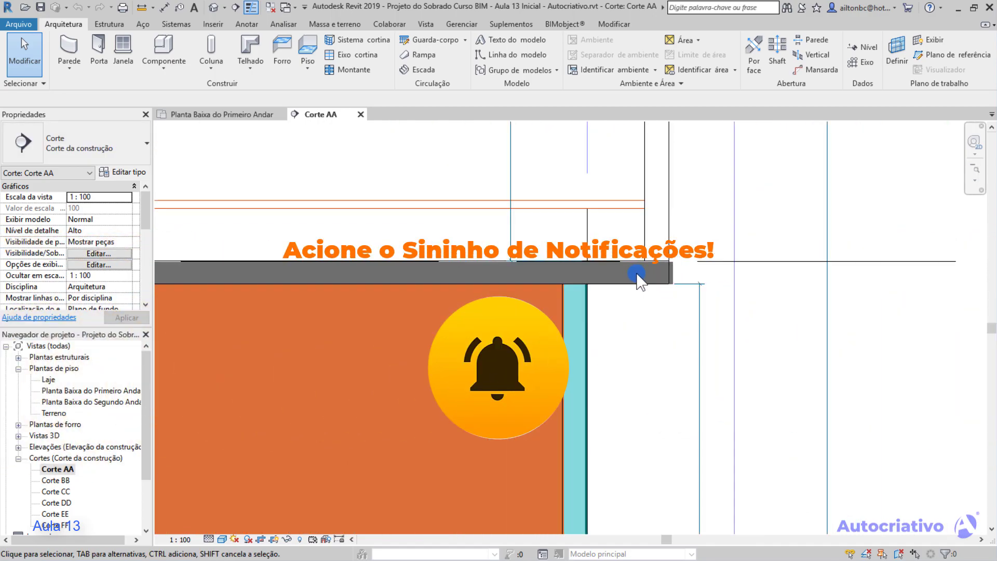
pyautogui.scroll(-1, 378, 288)
pyautogui.moveTo(378, 289); pyautogui.dragTo(855, 287, button='middle')
pyautogui.moveTo(403, 286); pyautogui.dragTo(582, 278, button='middle')
pyautogui.scroll(-1, 579, 278)
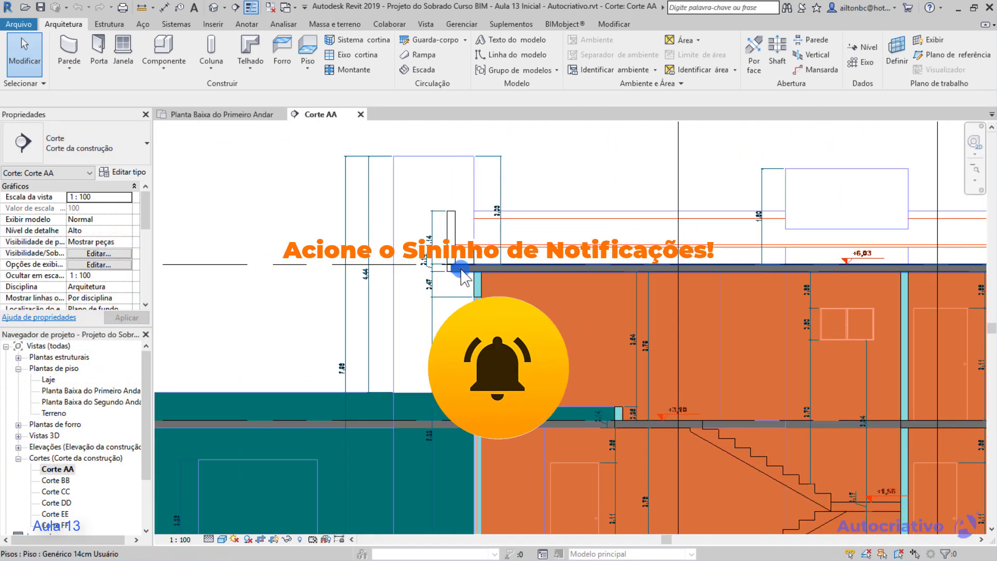
pyautogui.scroll(3, 442, 281)
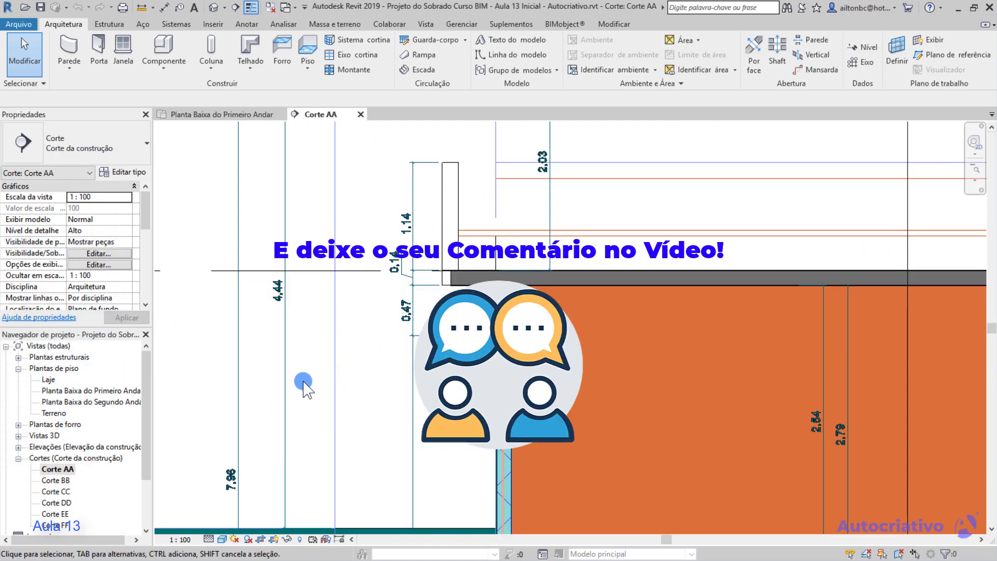
# Open the Laje floor plan and set its detail level to Alto and its visual style to Cores consistentes
pyautogui.doubleClick(52, 381)
pyautogui.scroll(-5, 408, 387)
pyautogui.moveTo(408, 383); pyautogui.dragTo(514, 304, button='middle')
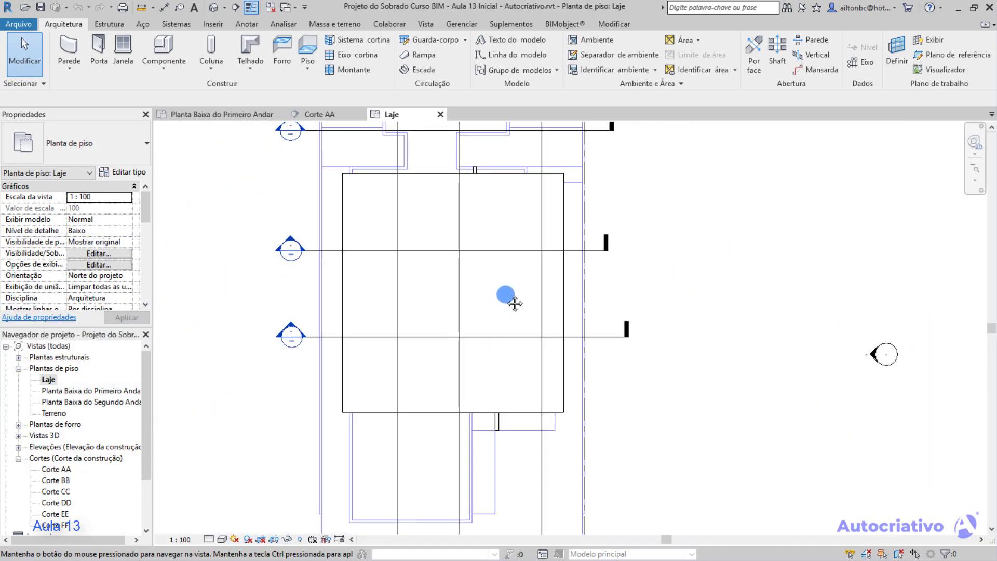
pyautogui.click(209, 539)
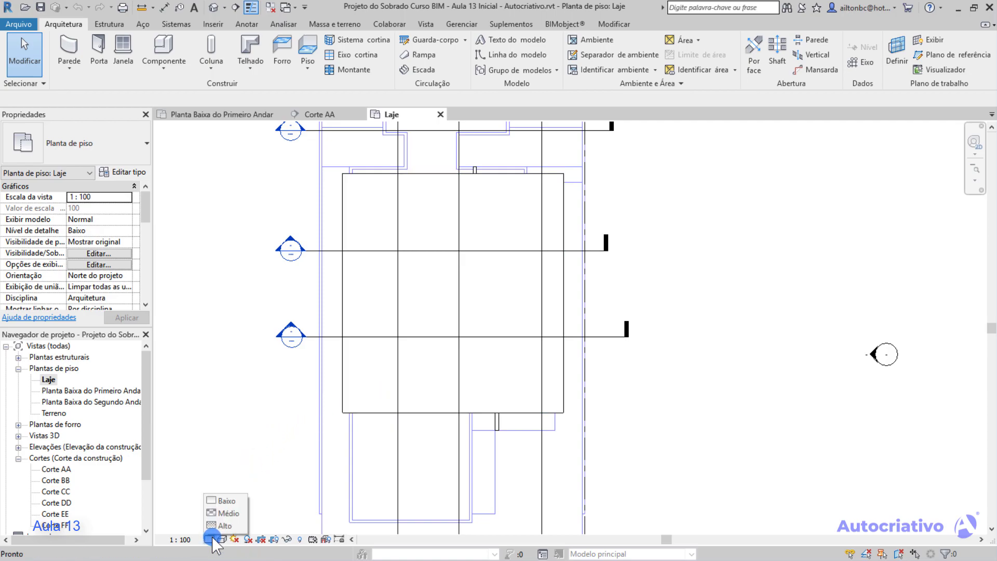
pyautogui.click(227, 525)
pyautogui.click(222, 539)
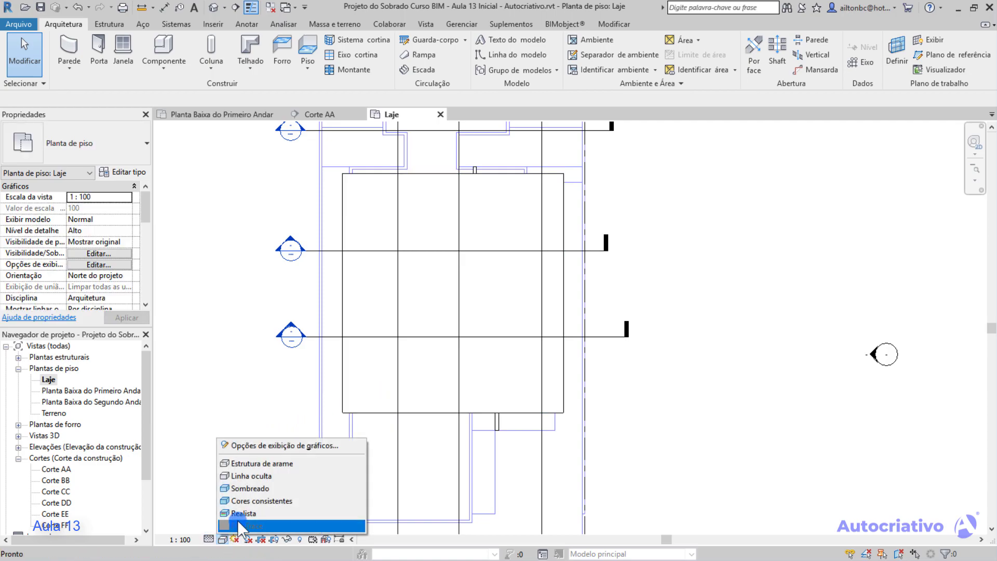
pyautogui.click(265, 503)
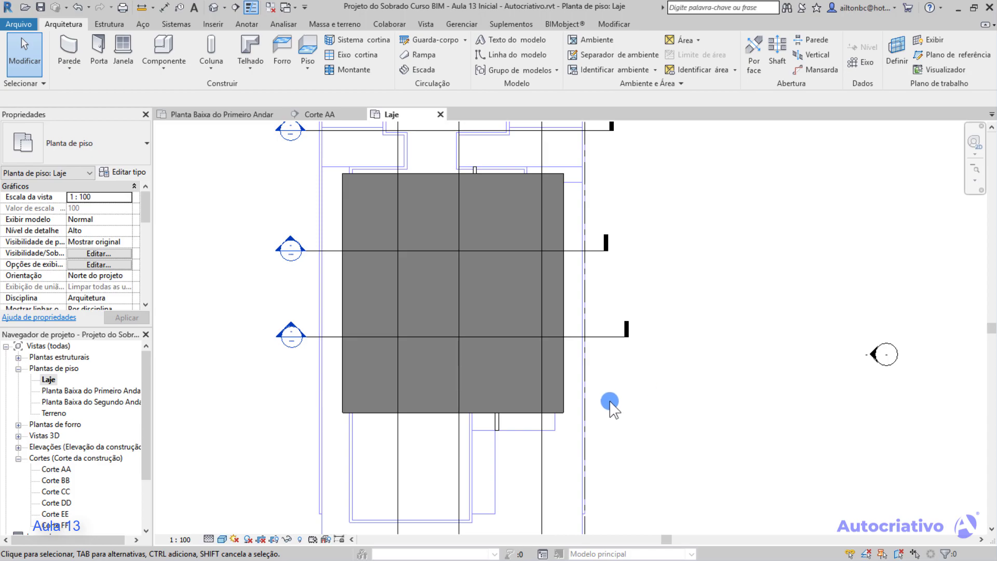
pyautogui.scroll(5, 519, 423)
pyautogui.moveTo(566, 474); pyautogui.dragTo(563, 462, button='middle')
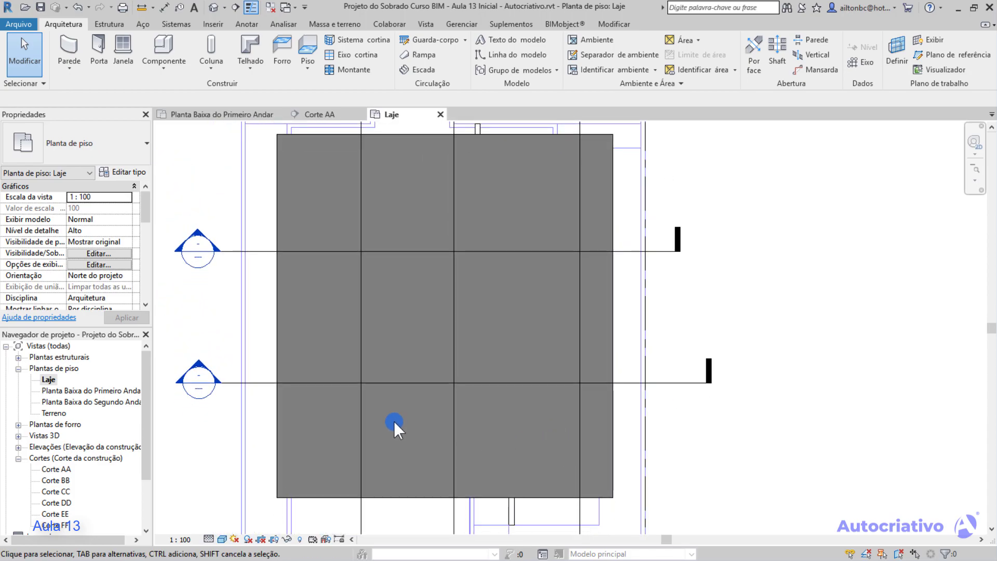
# Open the Corte BB section and measure the horizontal gap between the left parapet's outer face and the roof slab's end
pyautogui.doubleClick(66, 480)
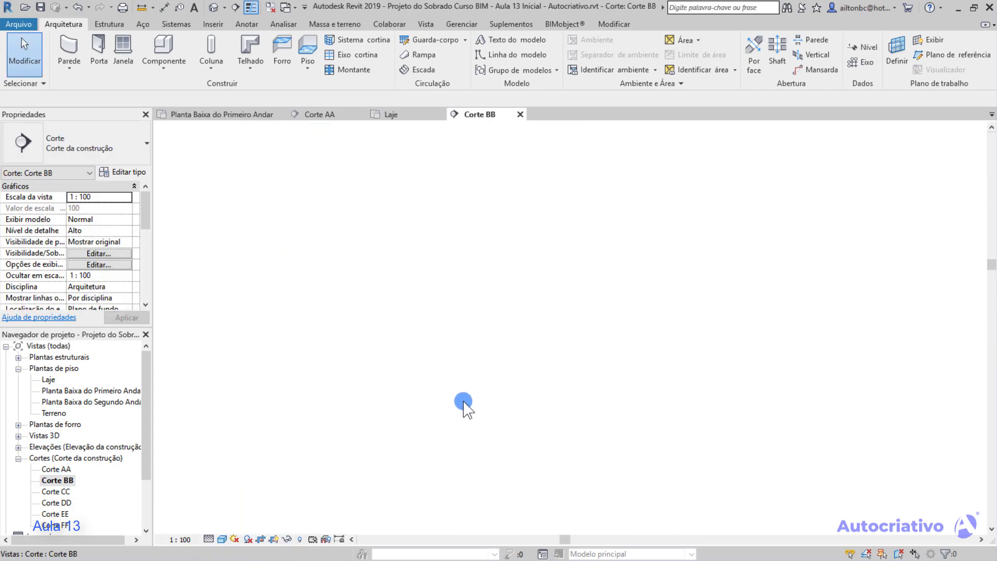
pyautogui.scroll(10, 466, 304)
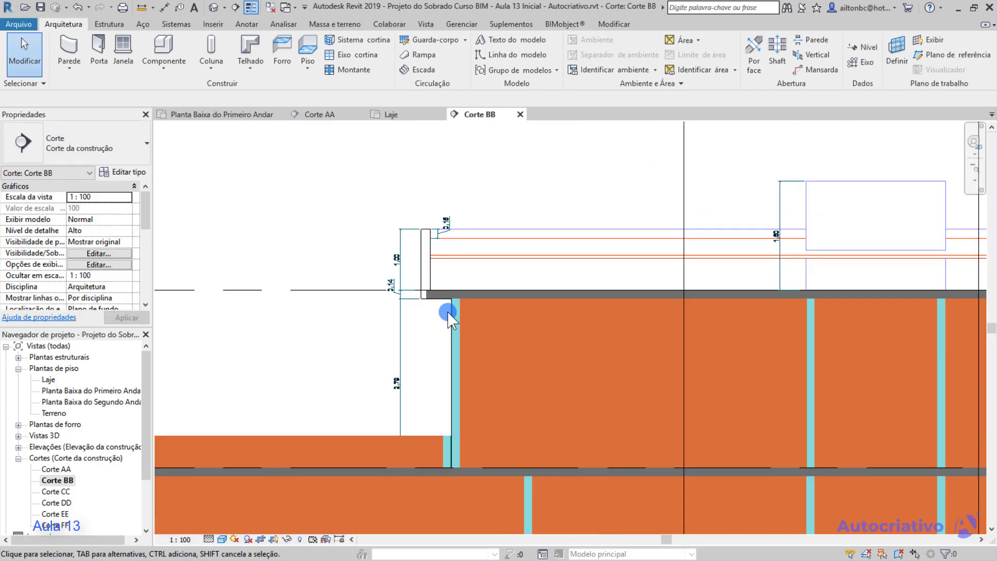
pyautogui.scroll(1, 420, 297)
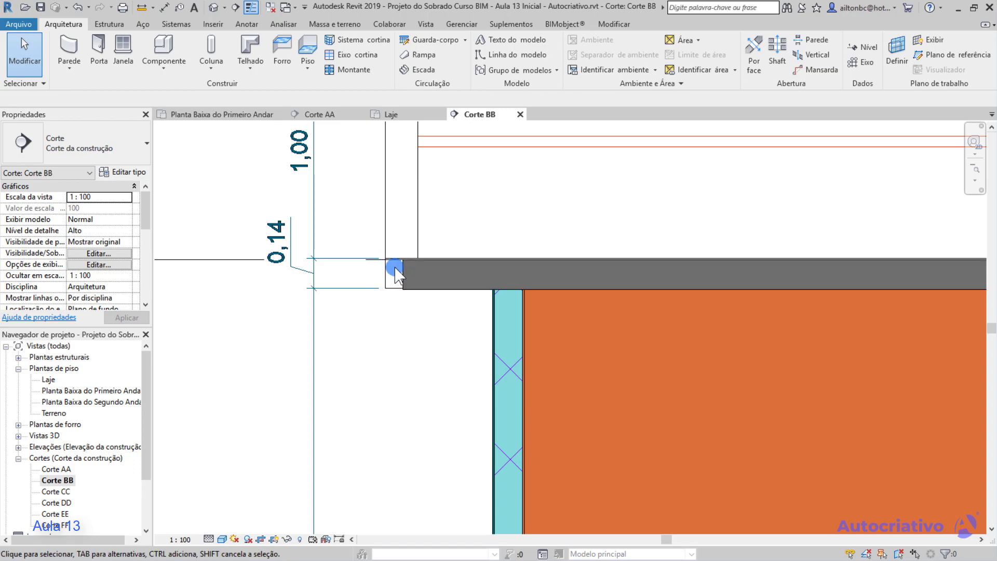
pyautogui.moveTo(456, 279); pyautogui.dragTo(456, 318, button='middle')
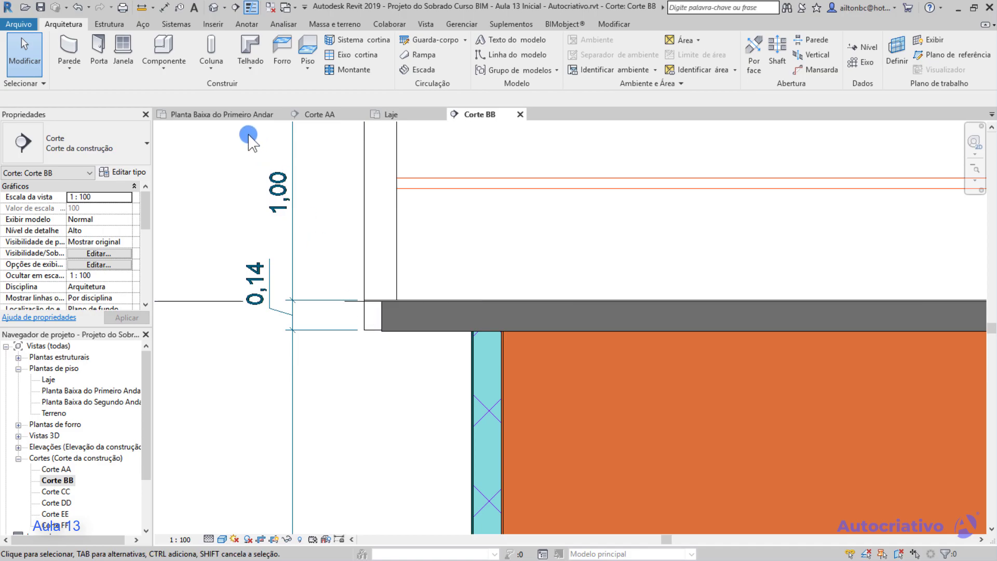
pyautogui.click(141, 11)
pyautogui.scroll(2, 356, 311)
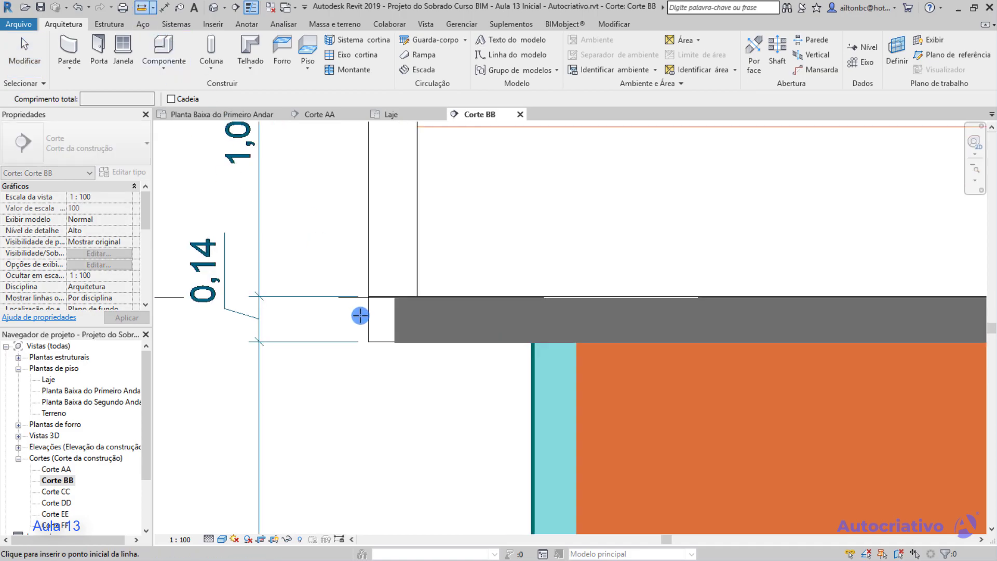
pyautogui.click(374, 341)
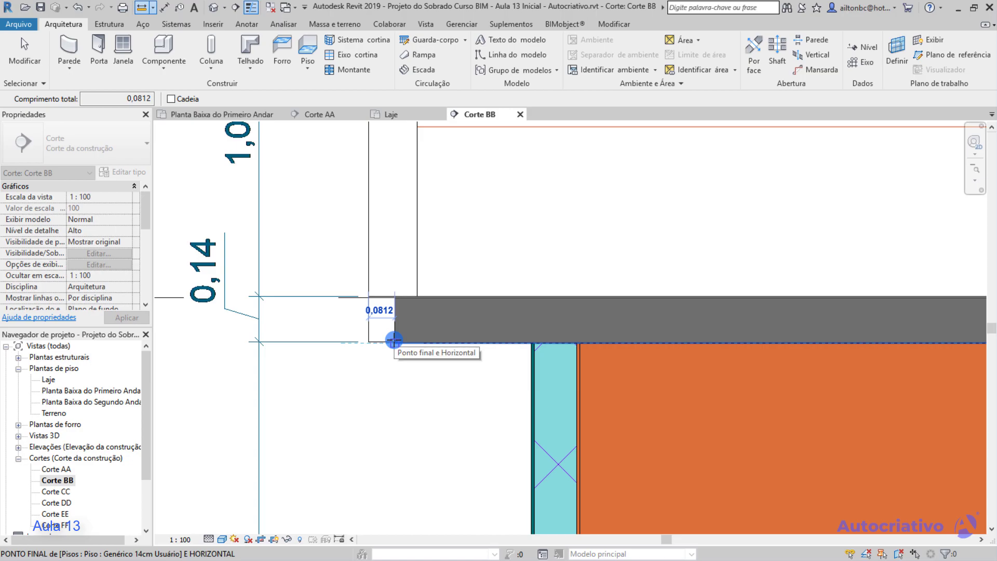
pyautogui.click(394, 340)
pyautogui.press('Escape')
# Measure how far the roof slab projects beyond the right parapet's outer face in Corte BB
pyautogui.scroll(-5, 405, 342)
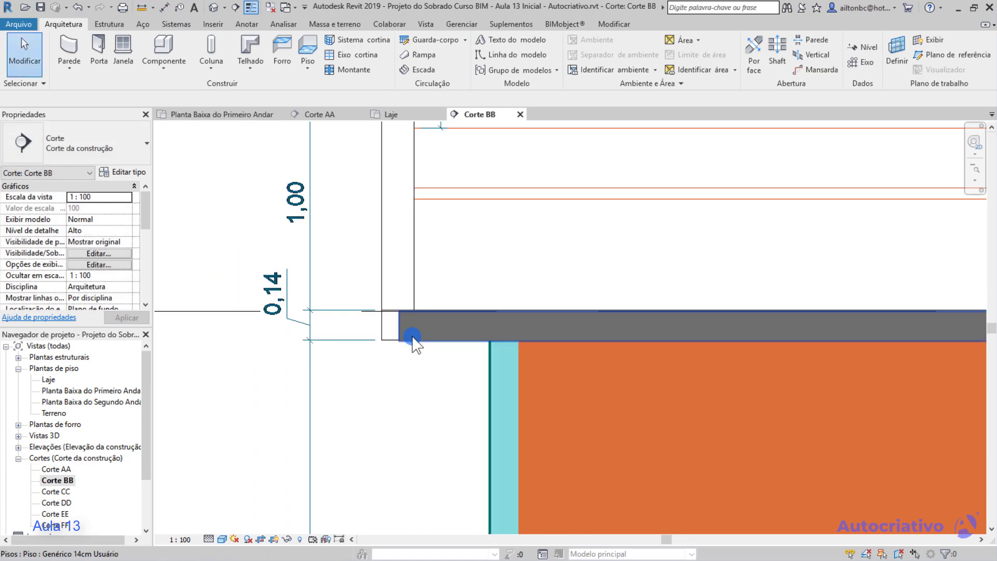
pyautogui.moveTo(452, 323); pyautogui.dragTo(446, 216, button='middle')
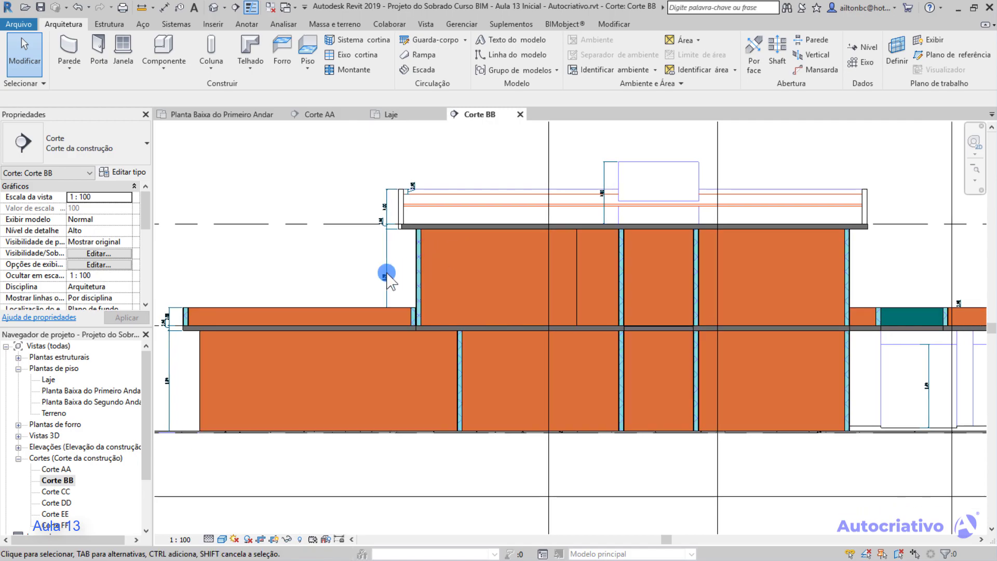
pyautogui.scroll(1, 366, 292)
pyautogui.moveTo(324, 300); pyautogui.dragTo(164, 320, button='middle')
pyautogui.scroll(1, 568, 292)
pyautogui.scroll(5, 646, 259)
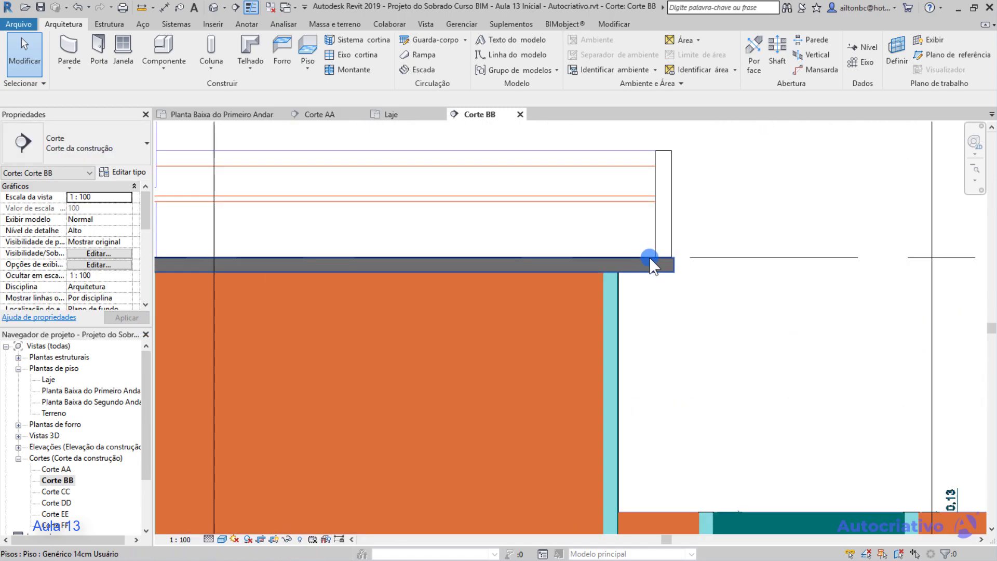
pyautogui.scroll(1, 662, 261)
pyautogui.moveTo(656, 266); pyautogui.dragTo(576, 363, button='middle')
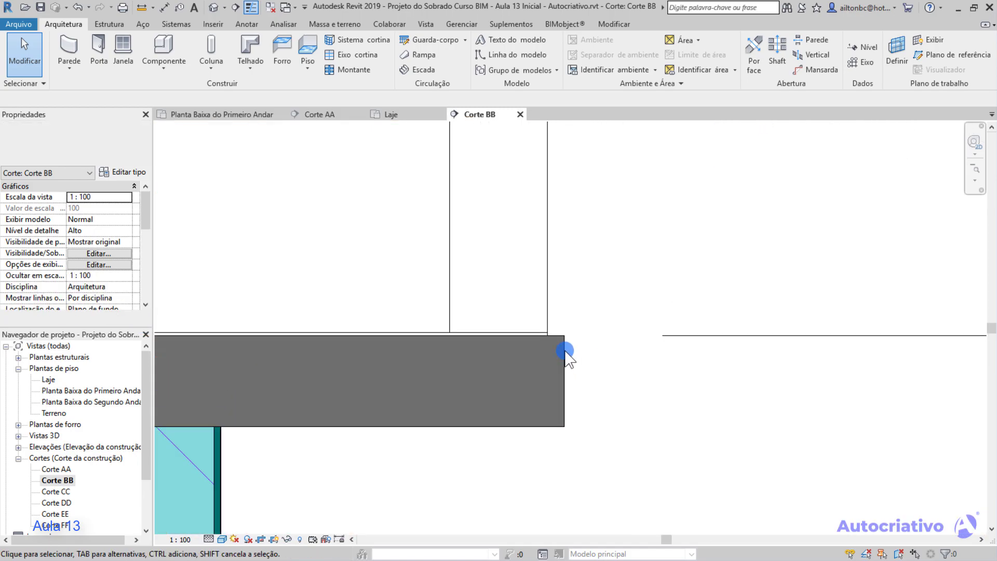
pyautogui.click(144, 11)
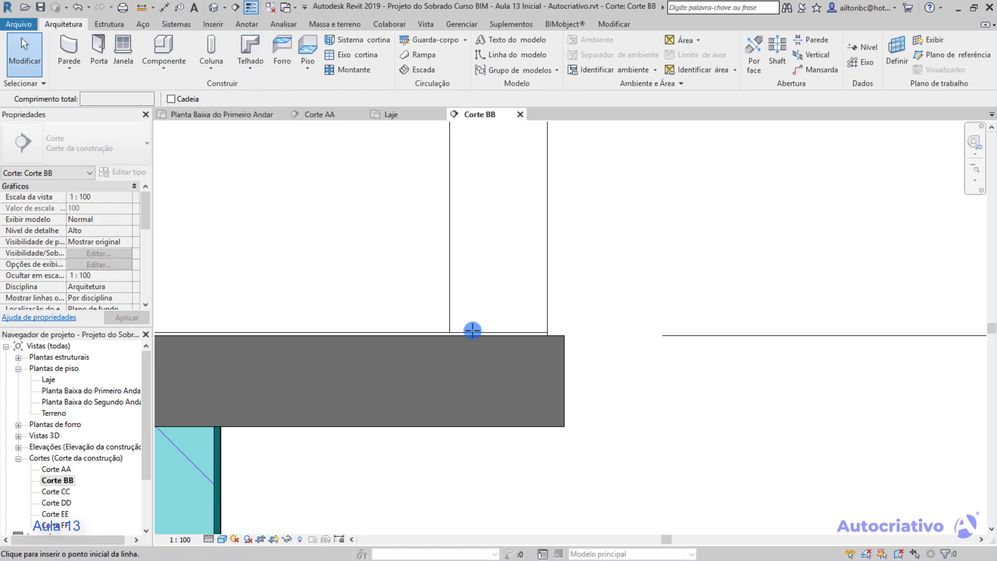
pyautogui.click(563, 337)
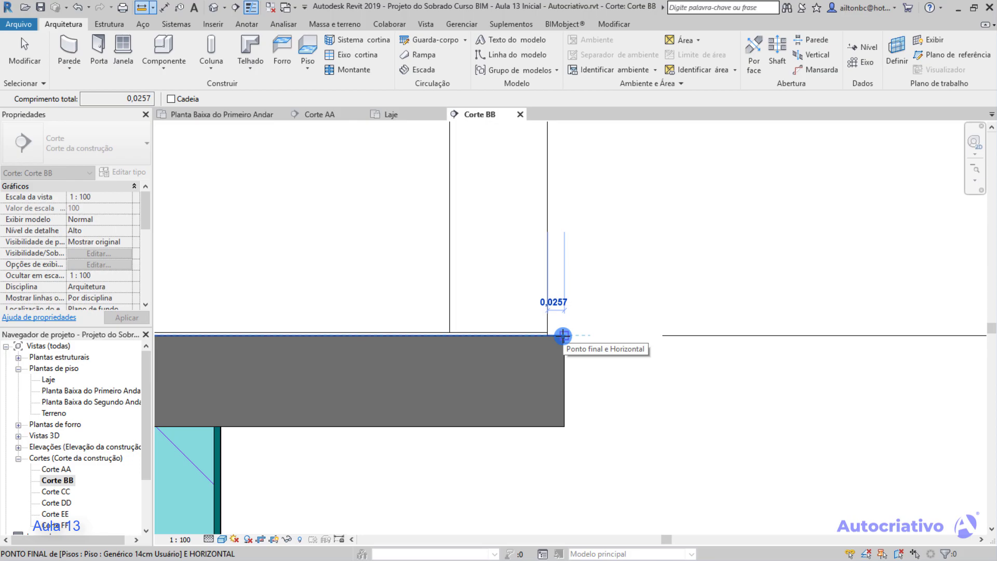
pyautogui.press('Escape')
pyautogui.press('Escape')
pyautogui.scroll(-6, 488, 327)
pyautogui.moveTo(364, 289); pyautogui.dragTo(491, 304, button='middle')
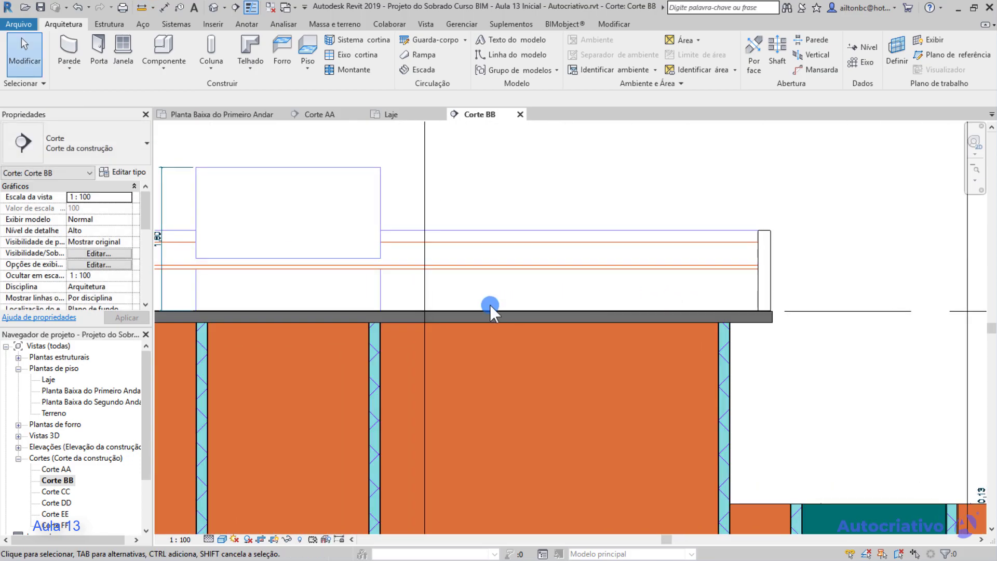
# Return to the Laje floor plan and open the roof slab's boundary sketch for editing
pyautogui.doubleClick(49, 380)
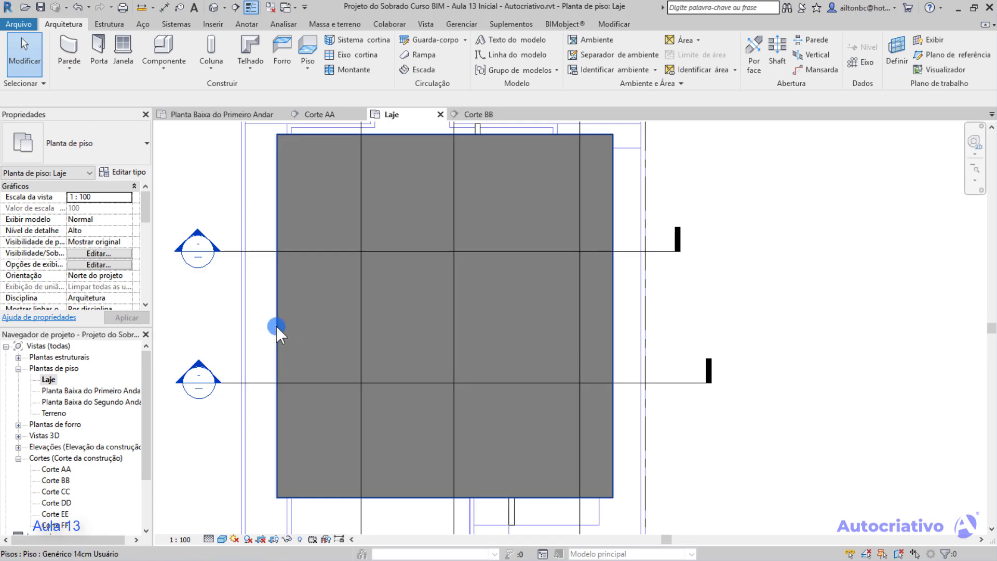
pyautogui.moveTo(277, 325); pyautogui.dragTo(345, 338, button='middle')
pyautogui.click(345, 339)
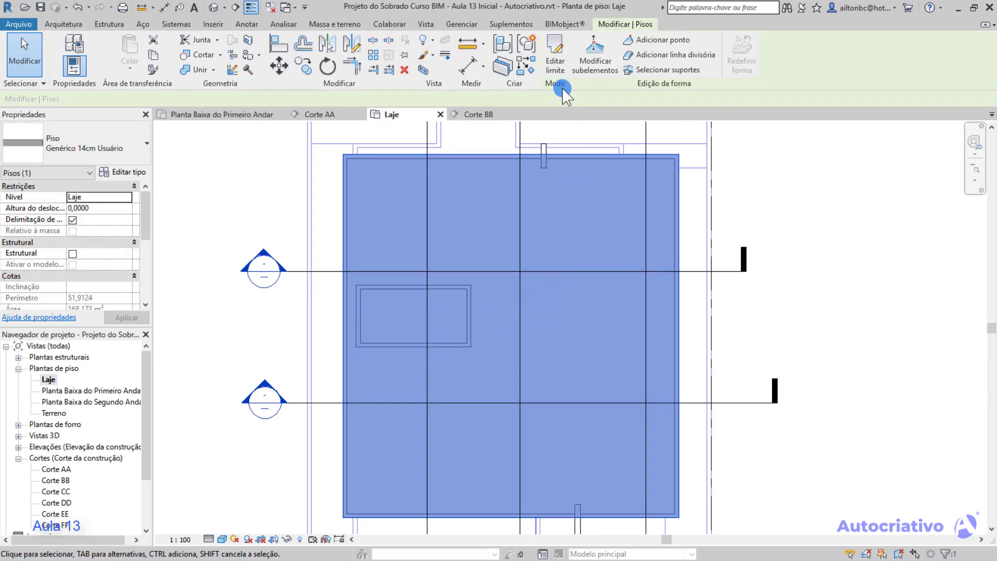
pyautogui.click(556, 67)
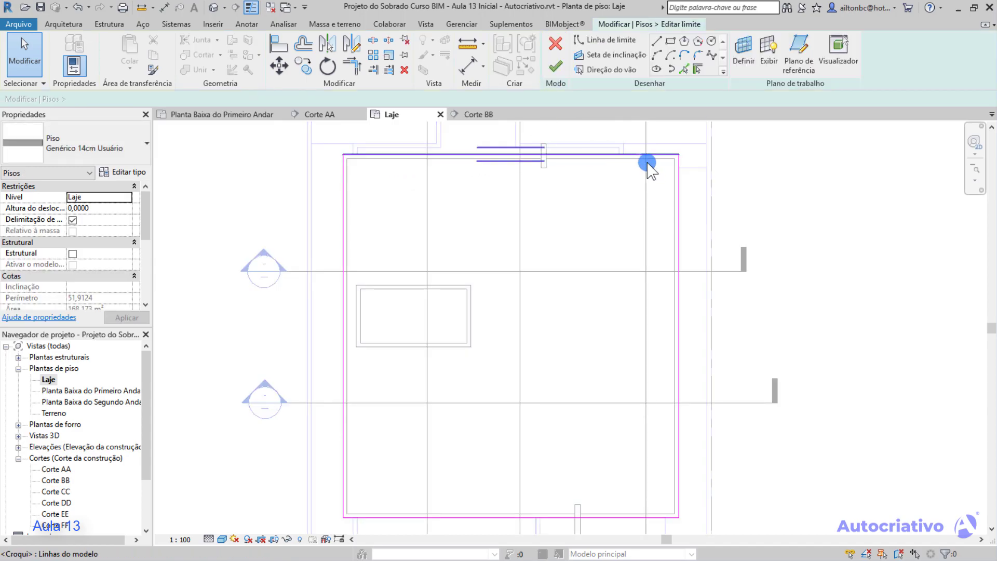
# Move the lower boundary line of the roof slab sketch 0,08 m downward, away from the slab
pyautogui.moveTo(549, 398); pyautogui.dragTo(502, 240, button='middle')
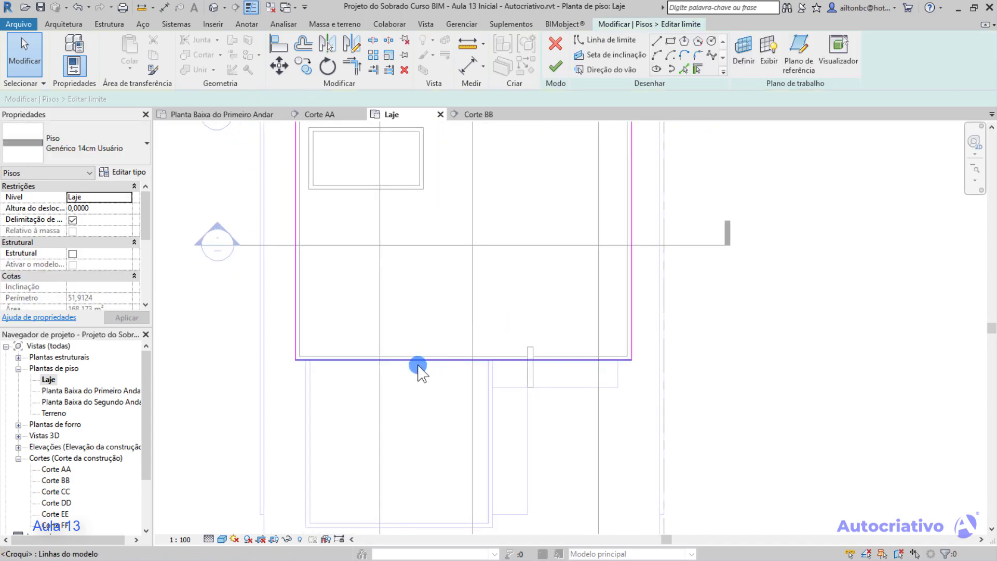
pyautogui.scroll(3, 417, 361)
pyautogui.scroll(-3, 416, 361)
pyautogui.scroll(6, 515, 345)
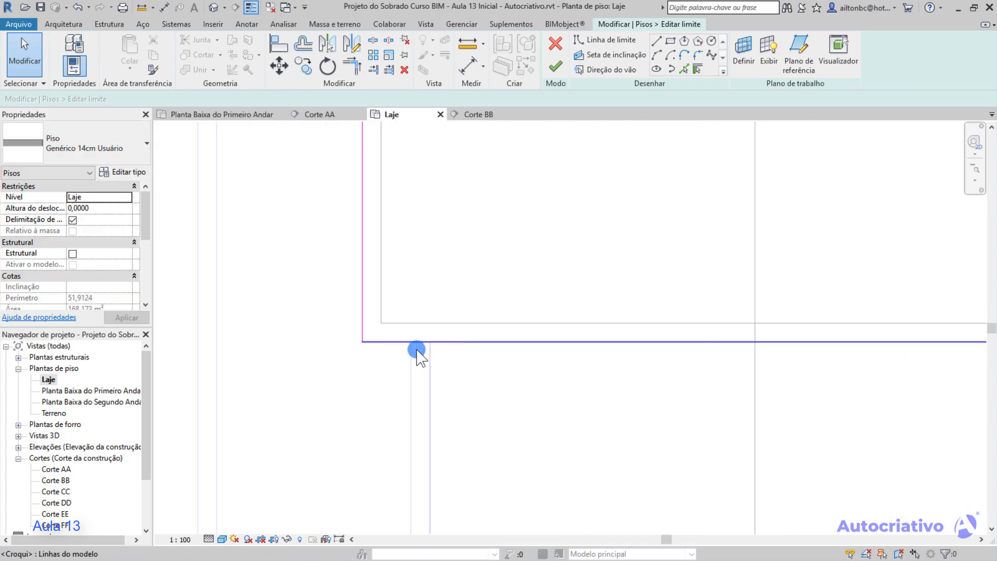
pyautogui.click(372, 343)
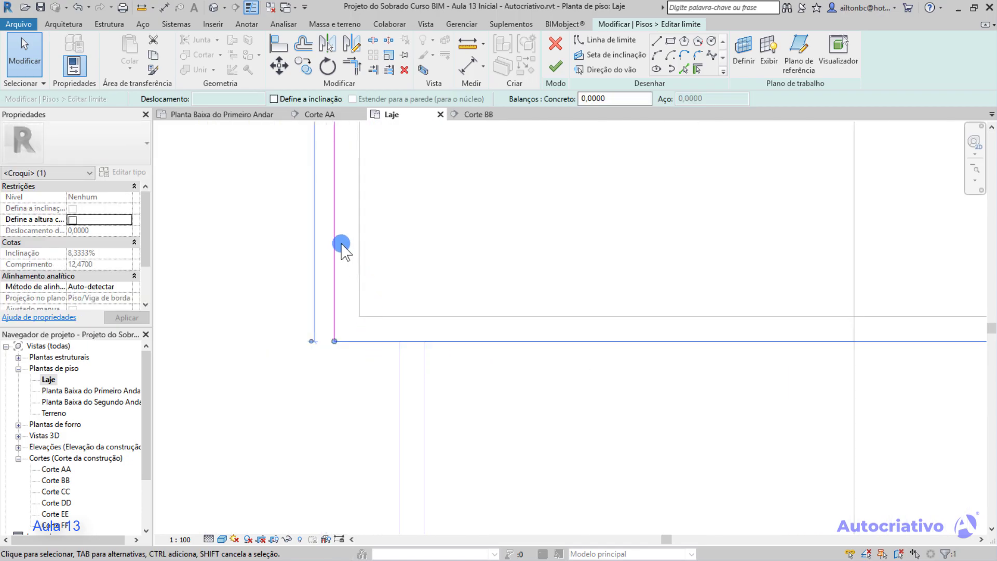
pyautogui.click(280, 66)
pyautogui.scroll(1, 345, 363)
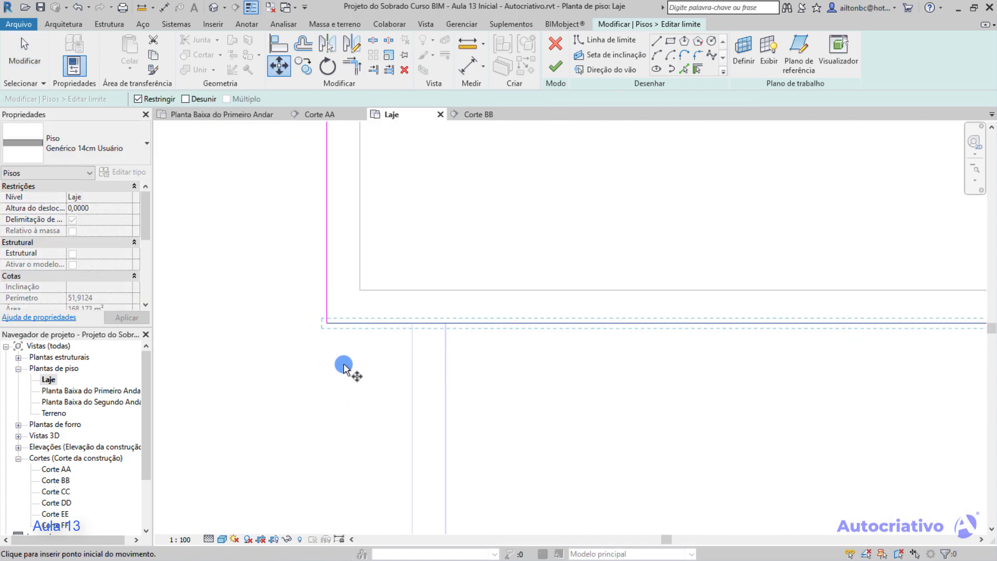
pyautogui.click(327, 325)
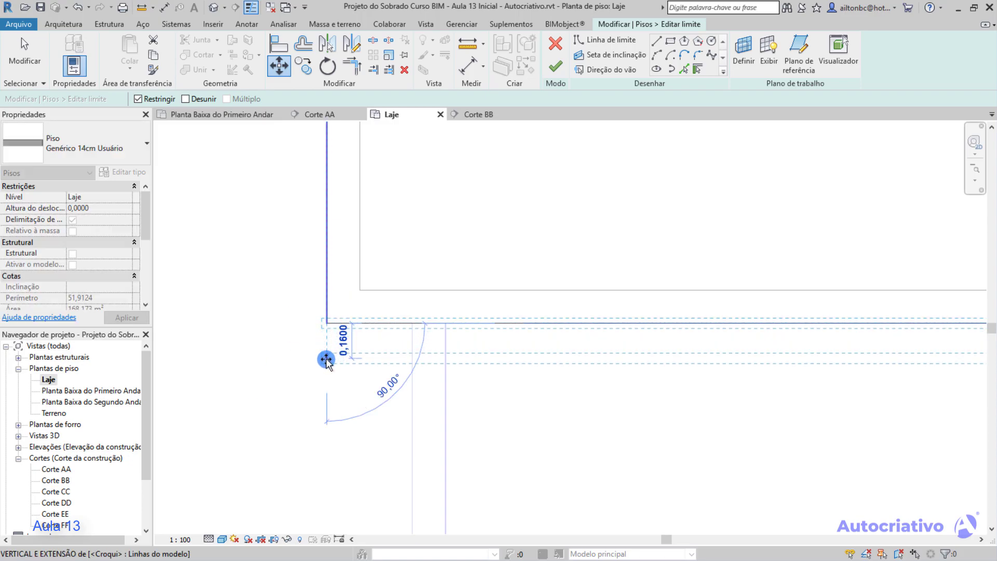
pyautogui.write('0,')
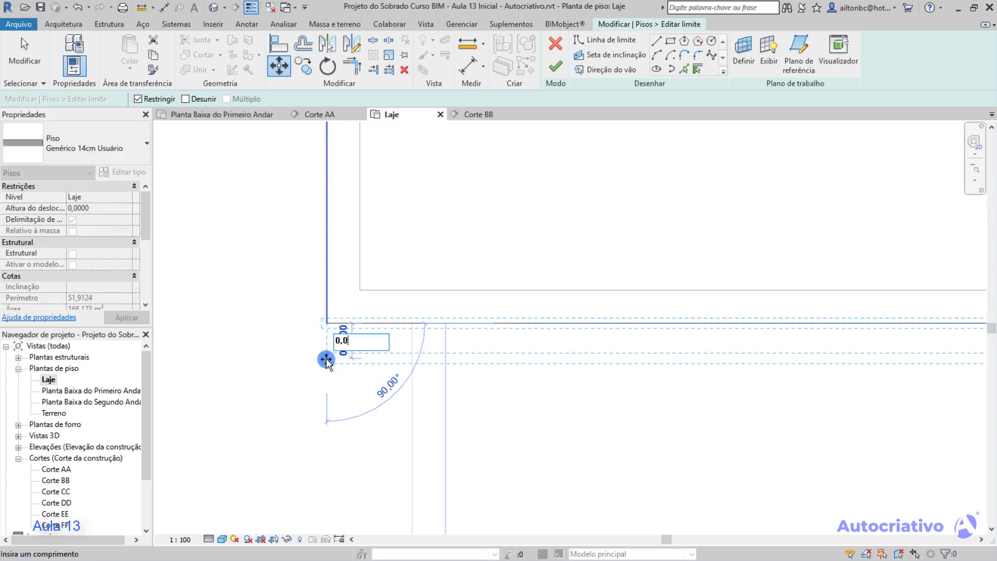
pyautogui.write('08')
pyautogui.press('Return')
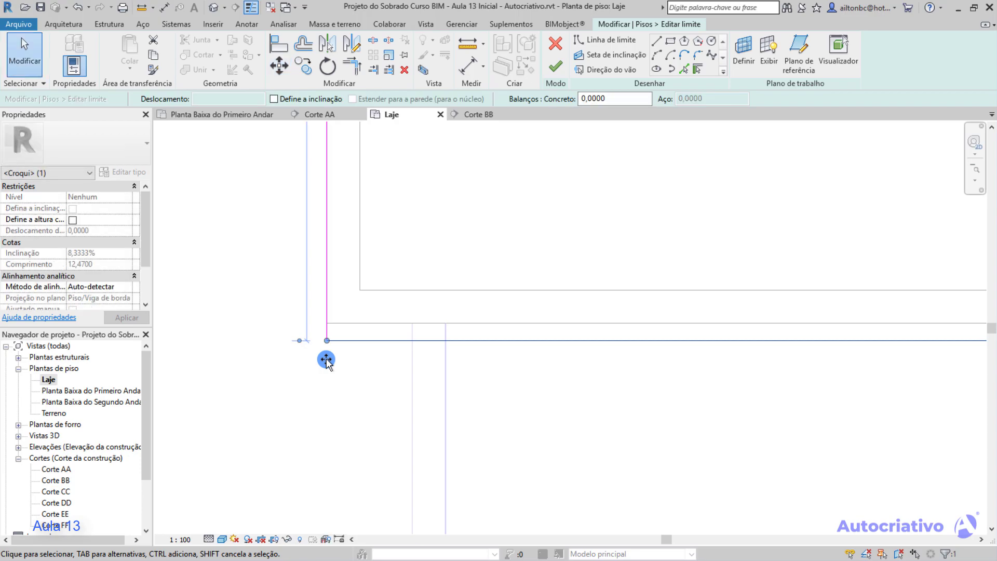
pyautogui.click(326, 359)
# Move the slab's upper boundary line 0,025 m downward into the slab and finish the boundary sketch
pyautogui.scroll(-4, 340, 356)
pyautogui.moveTo(457, 426); pyautogui.dragTo(457, 430, button='middle')
pyautogui.moveTo(469, 196); pyautogui.dragTo(446, 461, button='middle')
pyautogui.moveTo(508, 270); pyautogui.dragTo(466, 486, button='middle')
pyautogui.scroll(-2, 466, 394)
pyautogui.moveTo(402, 187); pyautogui.dragTo(419, 273, button='middle')
pyautogui.scroll(1, 418, 273)
pyautogui.scroll(3, 419, 272)
pyautogui.click(397, 268)
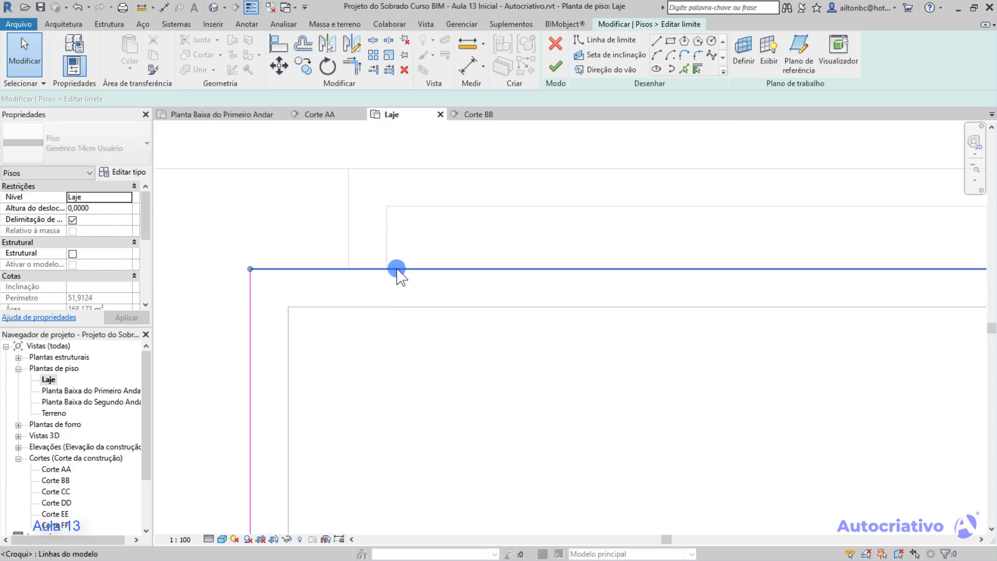
pyautogui.click(279, 66)
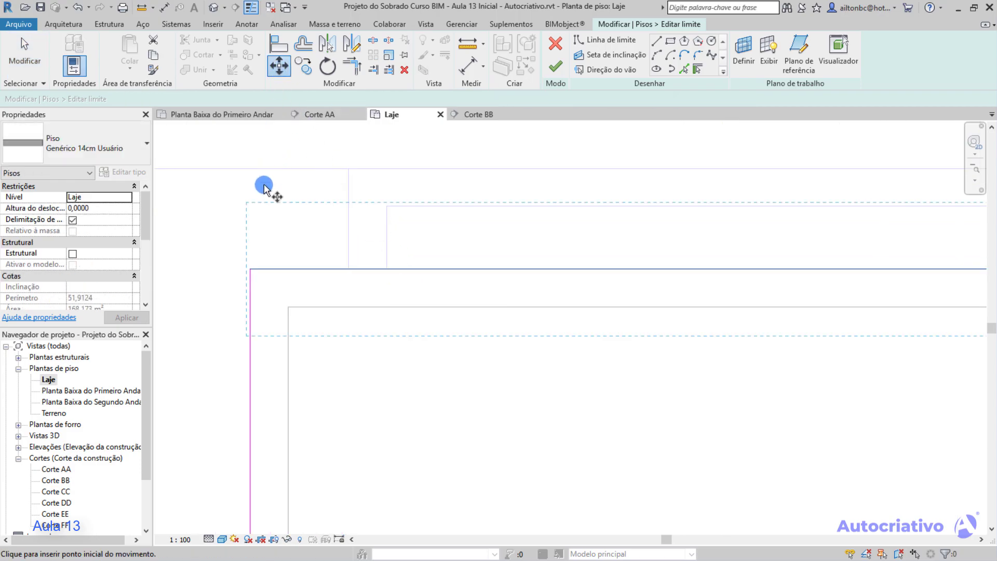
pyautogui.click(250, 271)
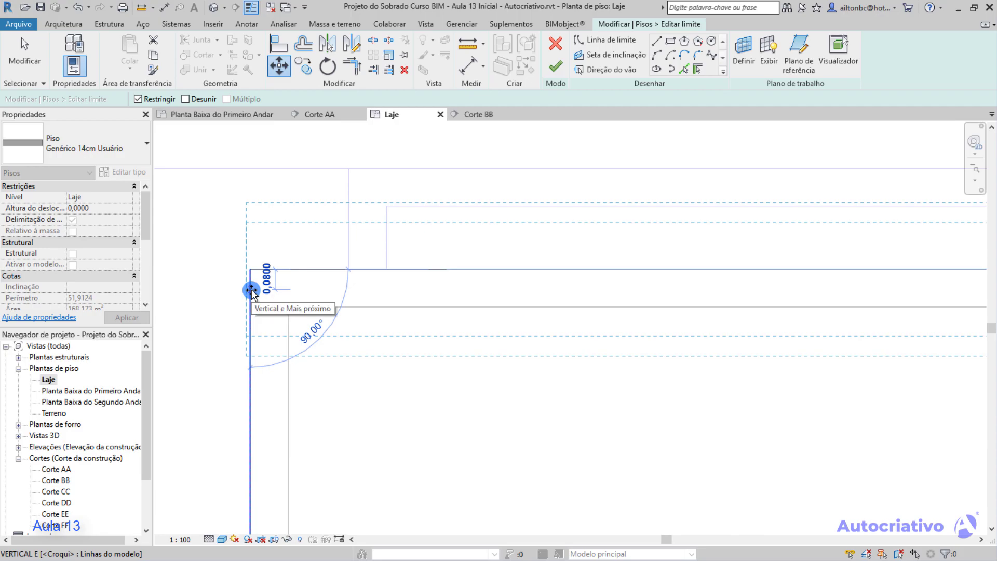
pyautogui.write('0,025')
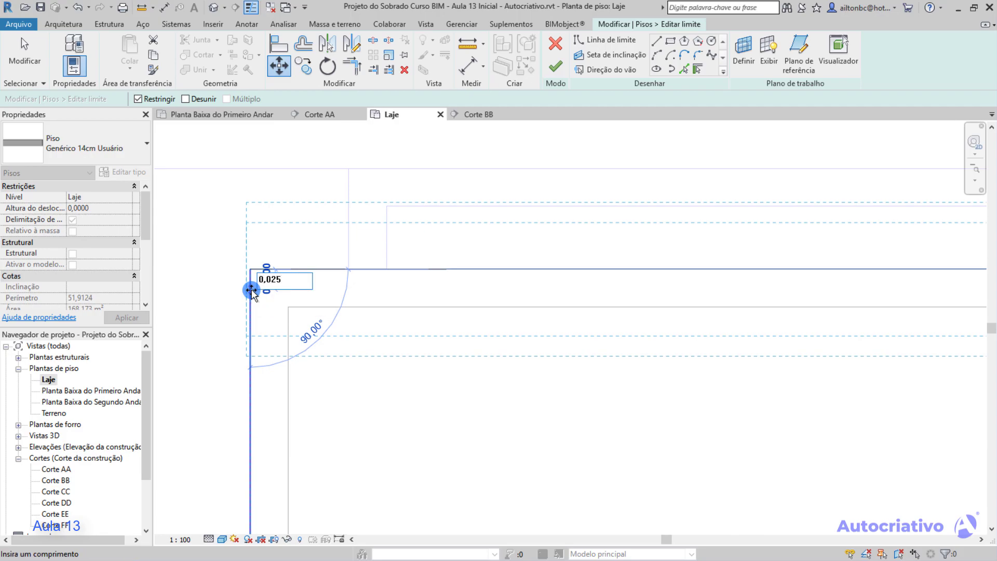
pyautogui.press('Return')
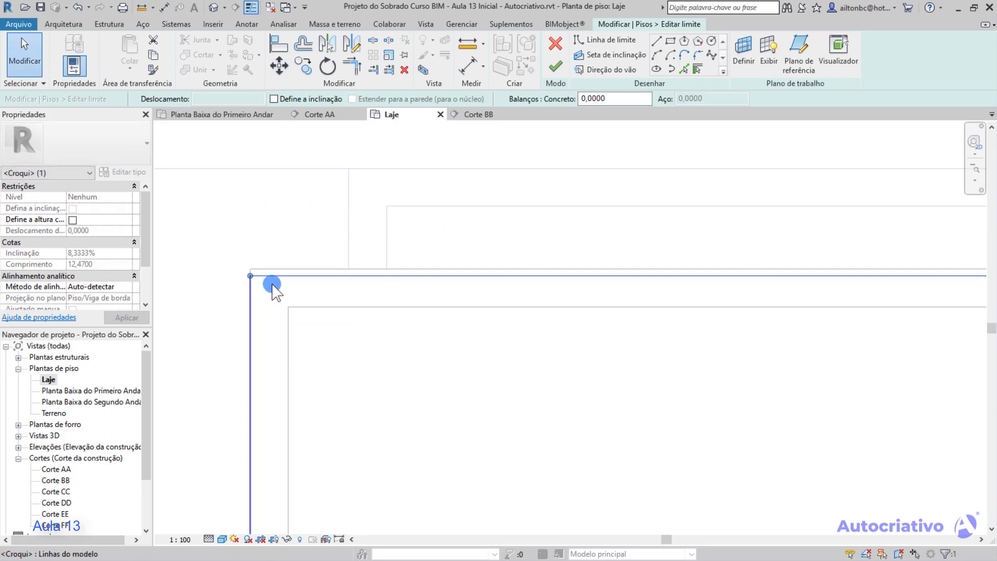
pyautogui.click(555, 66)
pyautogui.press('Escape')
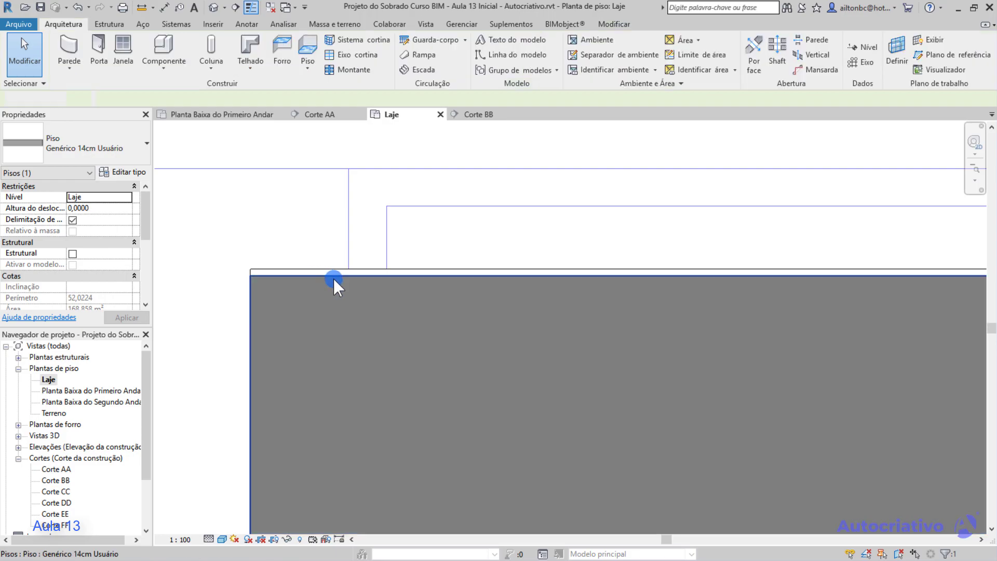
# Open the Corte AA section and examine how both ends of the roof slab line up with the parapets
pyautogui.scroll(-4, 350, 278)
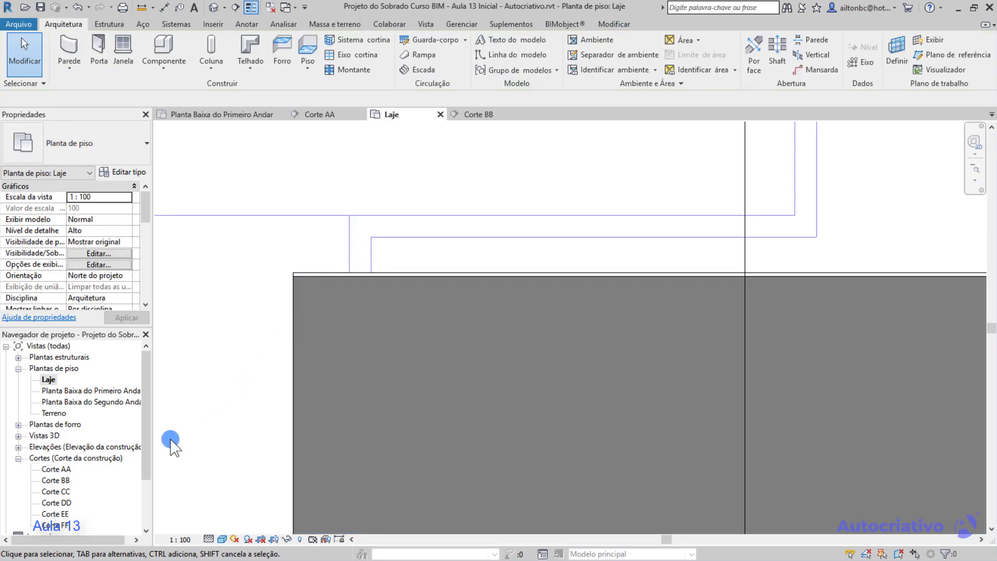
pyautogui.doubleClick(65, 469)
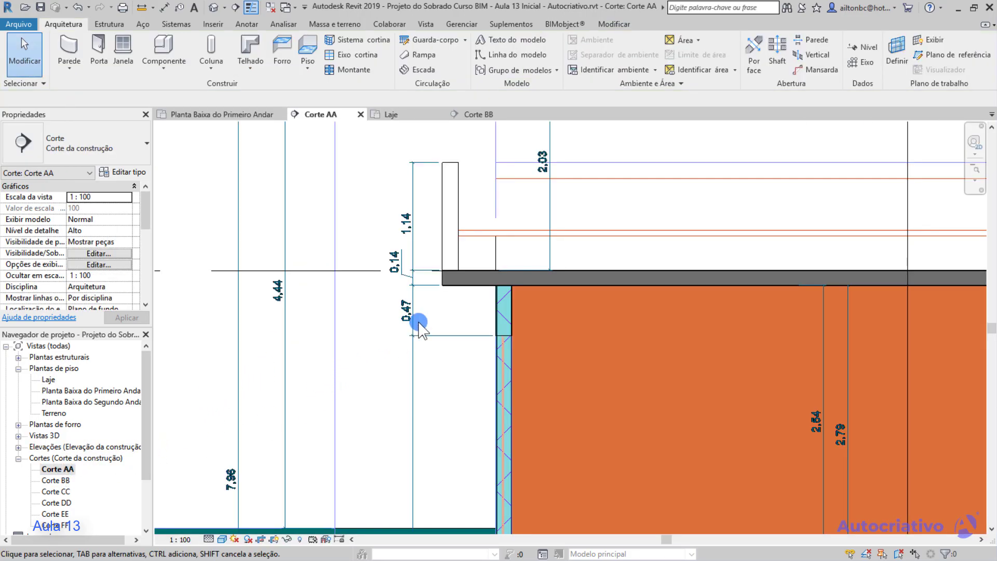
pyautogui.scroll(3, 446, 281)
pyautogui.scroll(-5, 448, 282)
pyautogui.moveTo(525, 283); pyautogui.dragTo(275, 282, button='middle')
pyautogui.scroll(-2, 753, 311)
pyautogui.moveTo(795, 311); pyautogui.dragTo(353, 307, button='middle')
pyautogui.scroll(4, 671, 279)
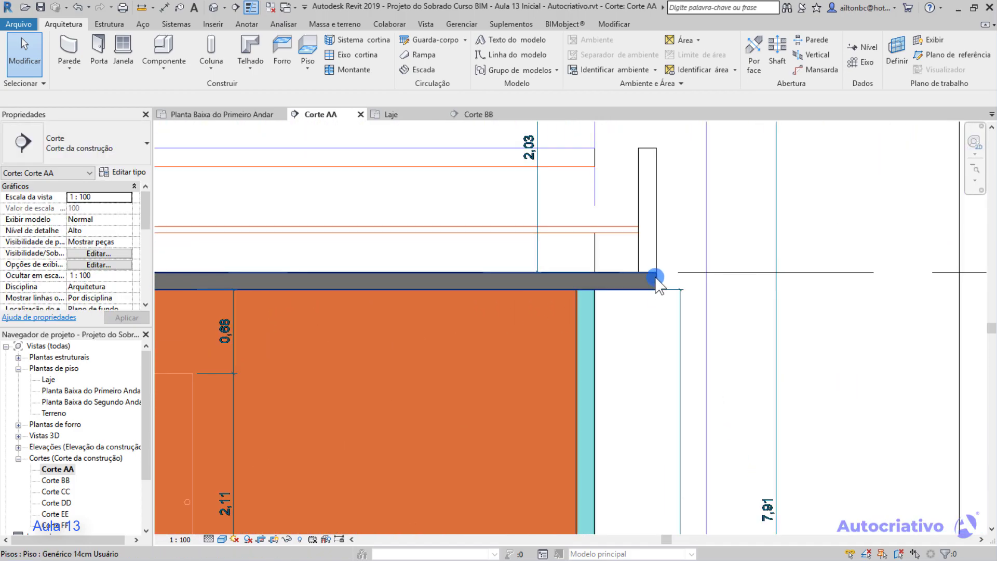
pyautogui.scroll(-6, 656, 289)
pyautogui.scroll(1, 462, 304)
pyautogui.moveTo(509, 303); pyautogui.dragTo(794, 286, button='middle')
pyautogui.moveTo(428, 308); pyautogui.dragTo(490, 313, button='middle')
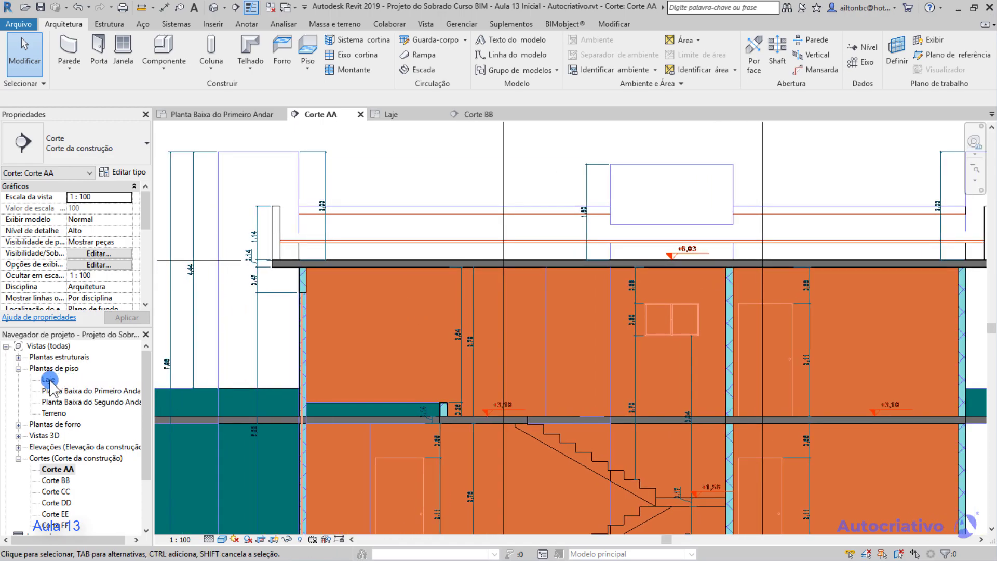
pyautogui.scroll(2, 262, 233)
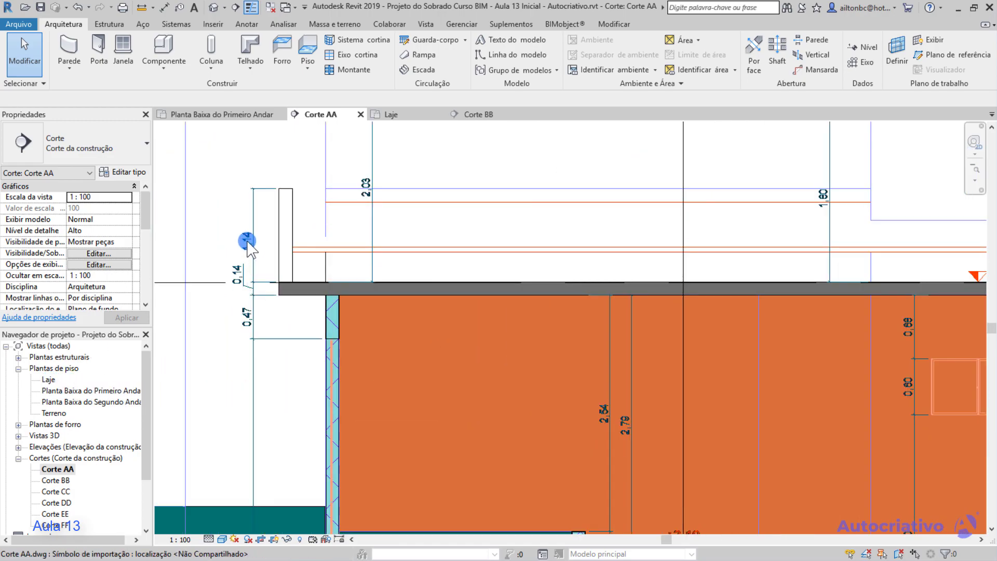
pyautogui.scroll(3, 266, 213)
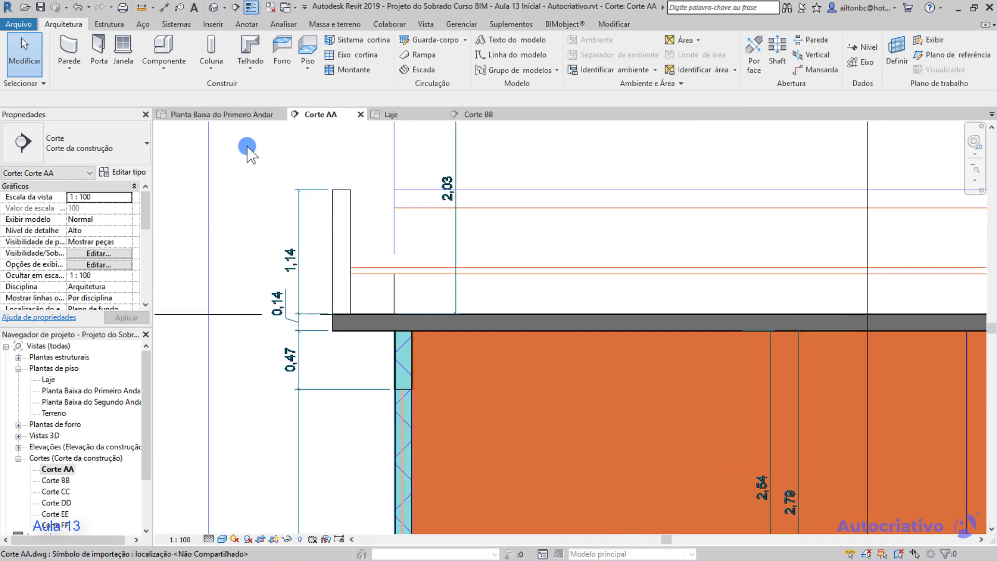
# Measure the thickness of the left parapet at its top in Corte AA
pyautogui.click(141, 7)
pyautogui.scroll(1, 347, 173)
pyautogui.click(327, 194)
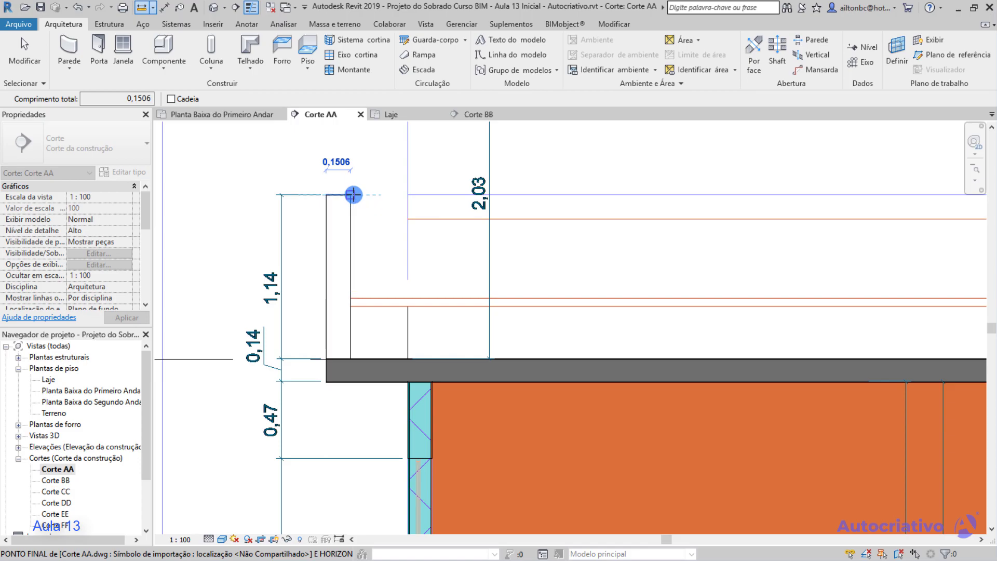
pyautogui.press('Escape')
pyautogui.press('Escape')
pyautogui.moveTo(311, 307); pyautogui.dragTo(366, 286, button='middle')
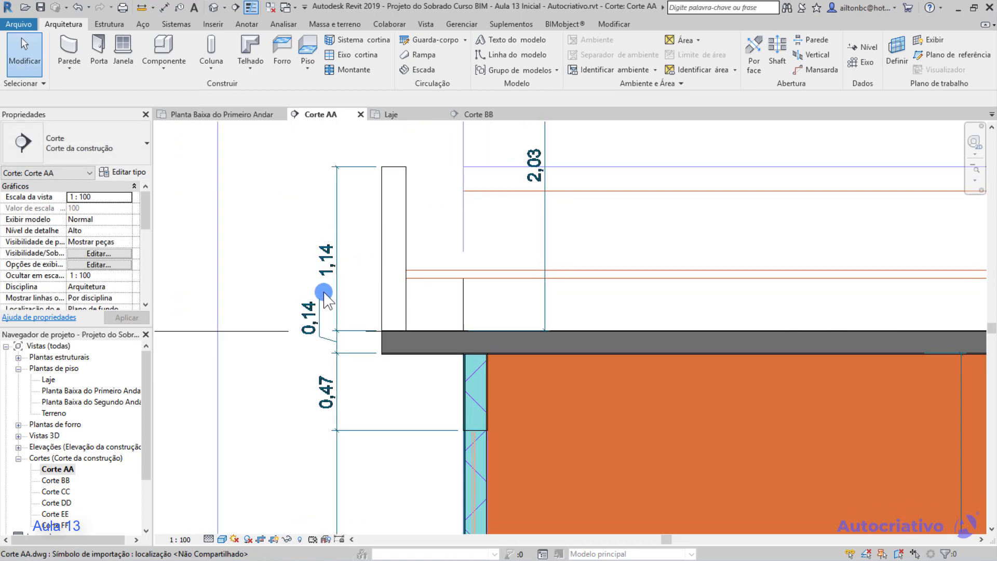
# Return to the Laje plan and start a wall with an unconnected height of 1,14 m and location line Face de acabamento: Externa
pyautogui.doubleClick(48, 380)
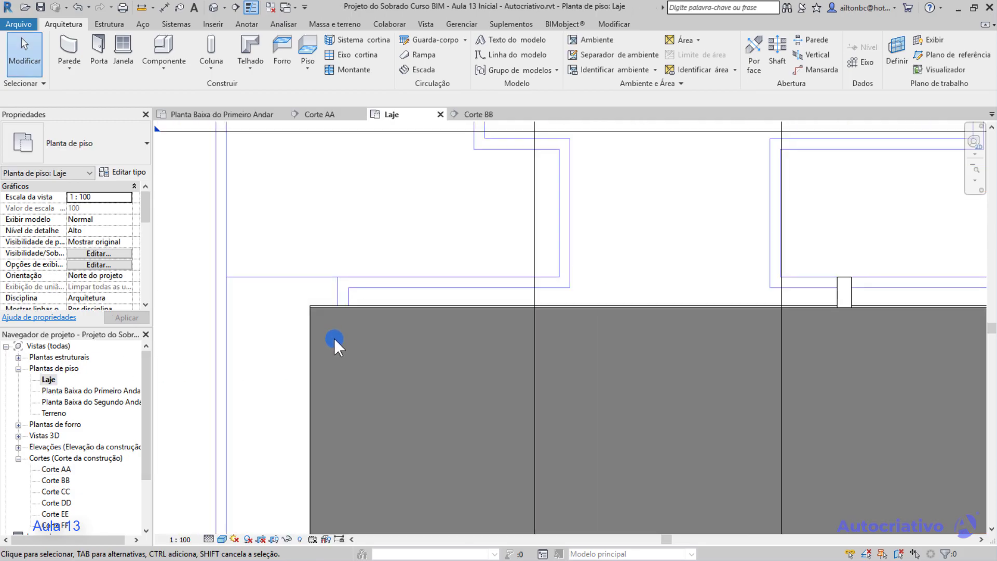
pyautogui.scroll(-2, 334, 338)
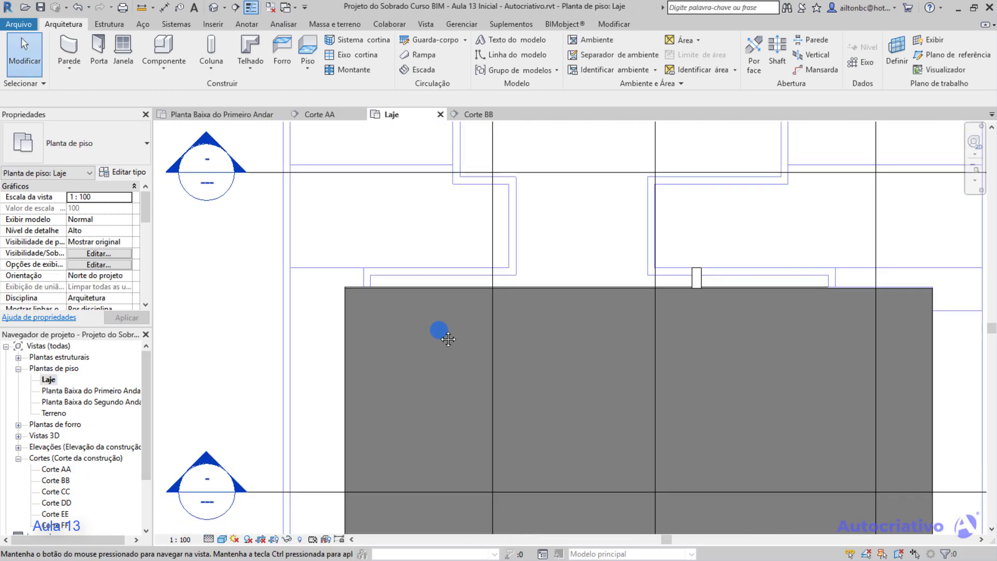
pyautogui.click(73, 47)
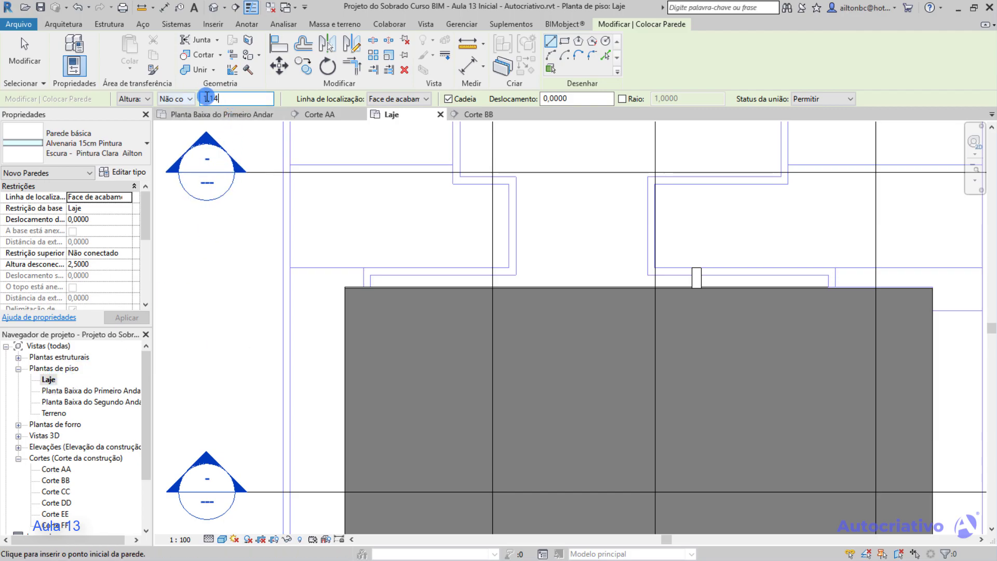
pyautogui.click(426, 99)
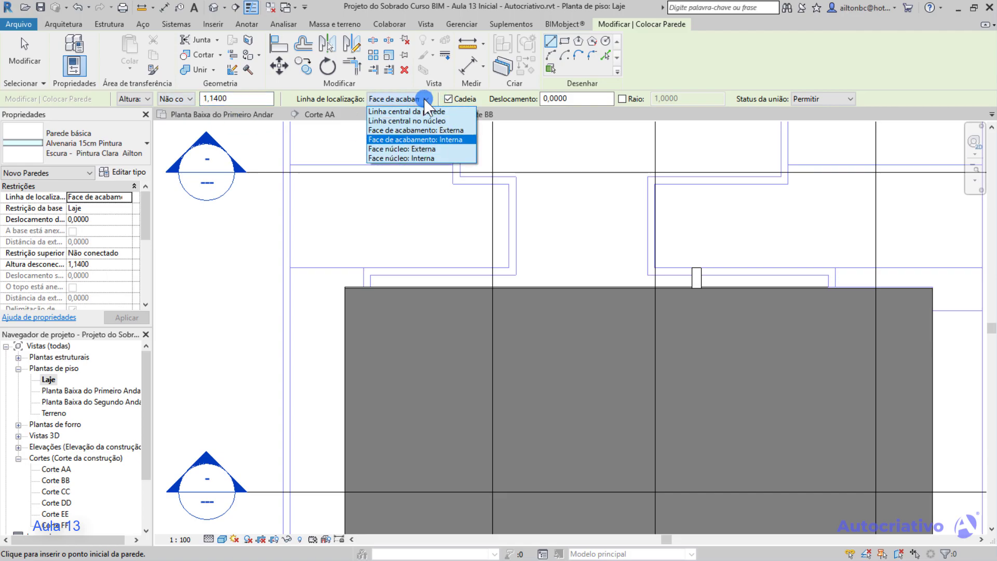
pyautogui.click(443, 129)
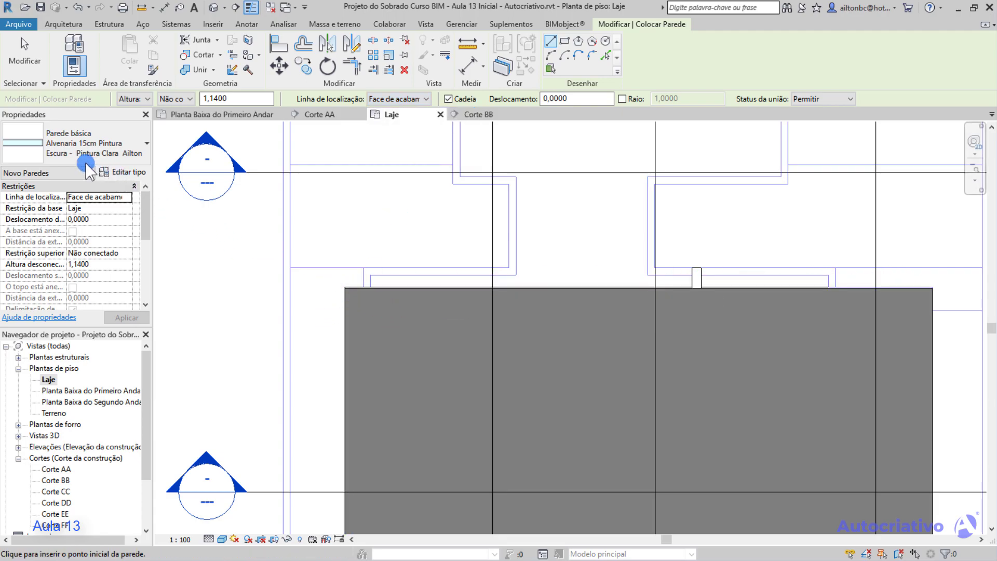
# Choose the Alvenaria 15cm Pintura Escura - Pintura Clara wall type, keeping Face de acabamento: Externa as the location line
pyautogui.click(143, 143)
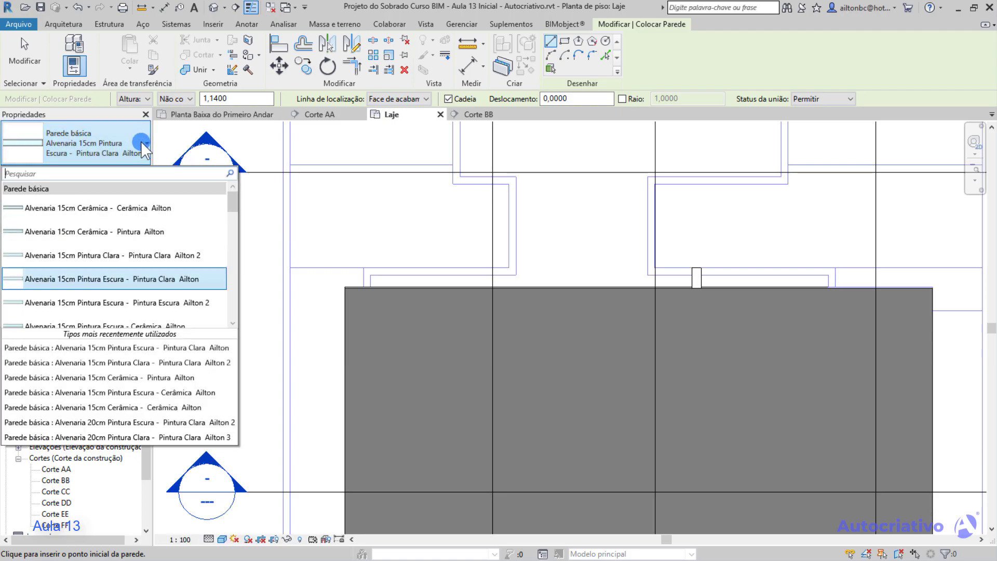
pyautogui.click(155, 280)
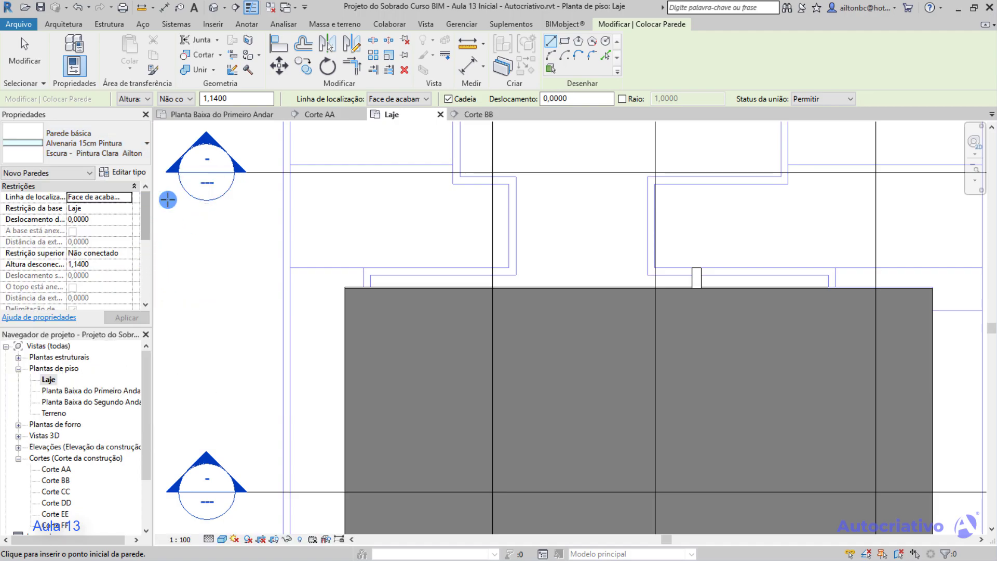
pyautogui.click(131, 141)
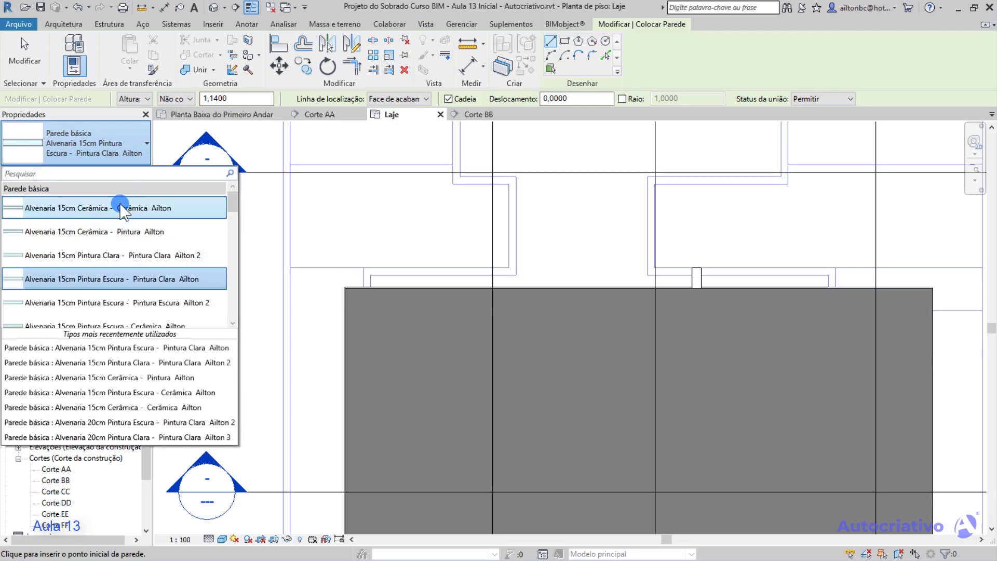
pyautogui.click(112, 279)
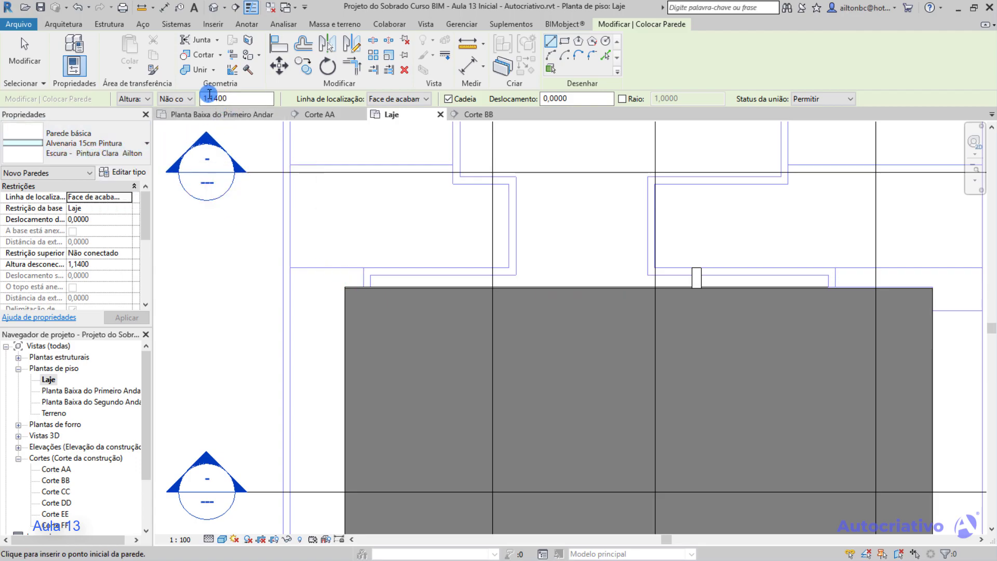
pyautogui.click(425, 99)
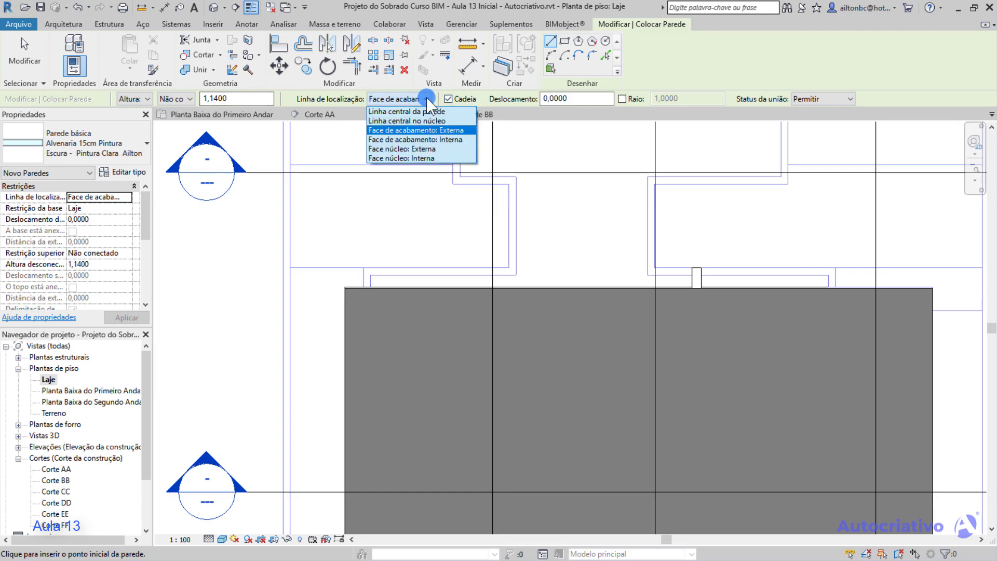
pyautogui.click(408, 130)
# Draw the parapet wall along the slab's upper edge, from its upper-left corner to its upper-right corner
pyautogui.scroll(3, 353, 302)
pyautogui.scroll(4, 315, 250)
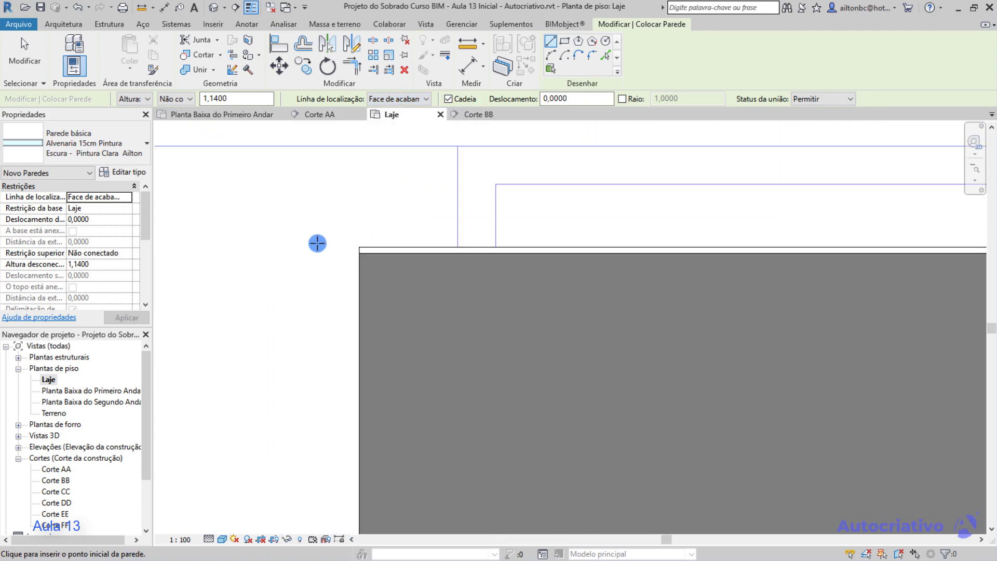
pyautogui.click(387, 264)
pyautogui.scroll(-2, 572, 302)
pyautogui.scroll(-8, 575, 301)
pyautogui.moveTo(779, 296); pyautogui.dragTo(266, 285, button='middle')
pyautogui.moveTo(740, 322); pyautogui.dragTo(527, 320, button='middle')
pyautogui.scroll(1, 527, 321)
pyautogui.moveTo(734, 285); pyautogui.dragTo(609, 307, button='middle')
pyautogui.scroll(6, 626, 299)
pyautogui.scroll(5, 622, 299)
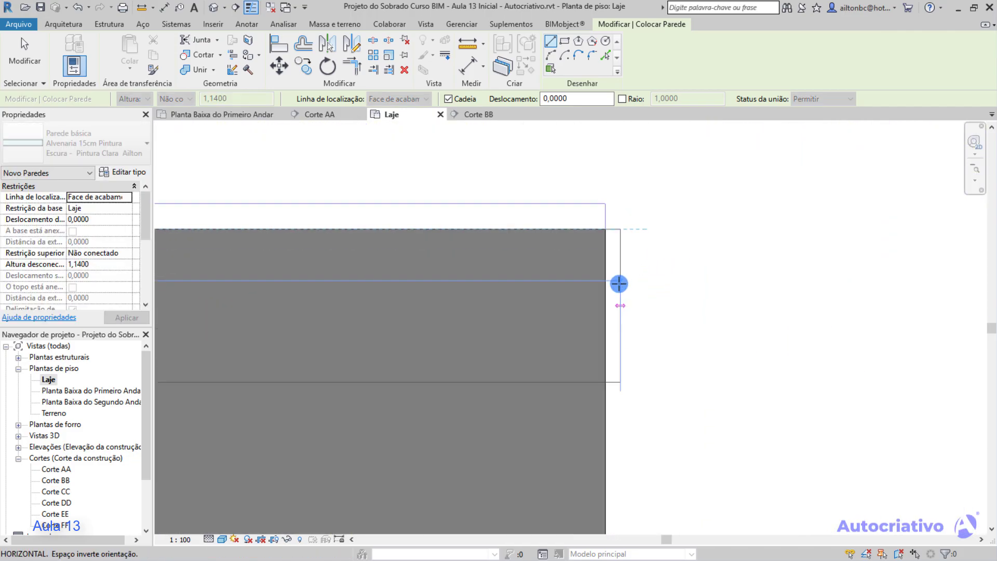
pyautogui.click(600, 209)
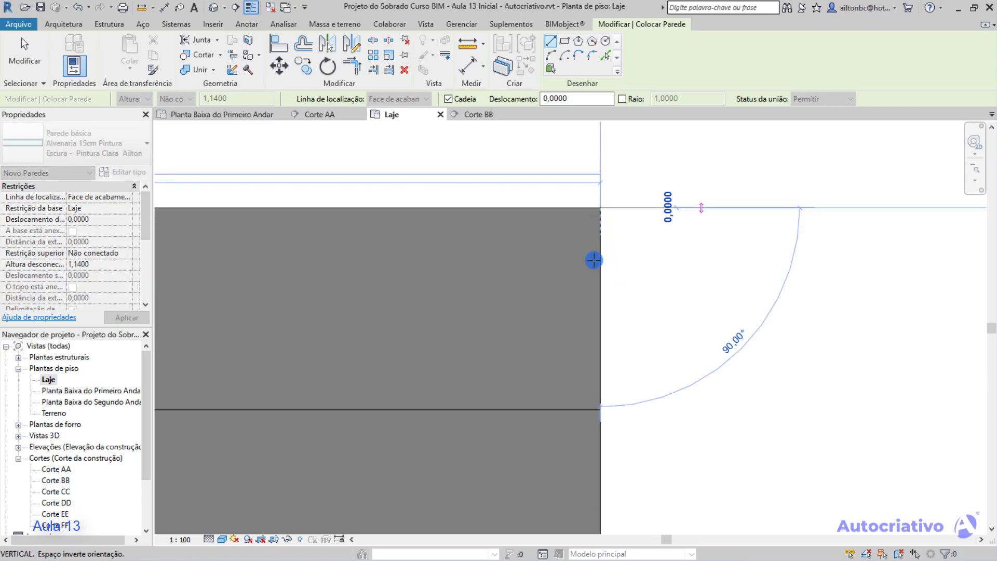
# Continue the parapet wall down the slab's right edge to its lower-right corner
pyautogui.scroll(-3, 585, 343)
pyautogui.scroll(-7, 585, 372)
pyautogui.moveTo(586, 433); pyautogui.dragTo(568, 323, button='middle')
pyautogui.moveTo(552, 416); pyautogui.dragTo(553, 307, button='middle')
pyautogui.moveTo(556, 446); pyautogui.dragTo(541, 247, button='middle')
pyautogui.scroll(3, 527, 389)
pyautogui.scroll(5, 562, 423)
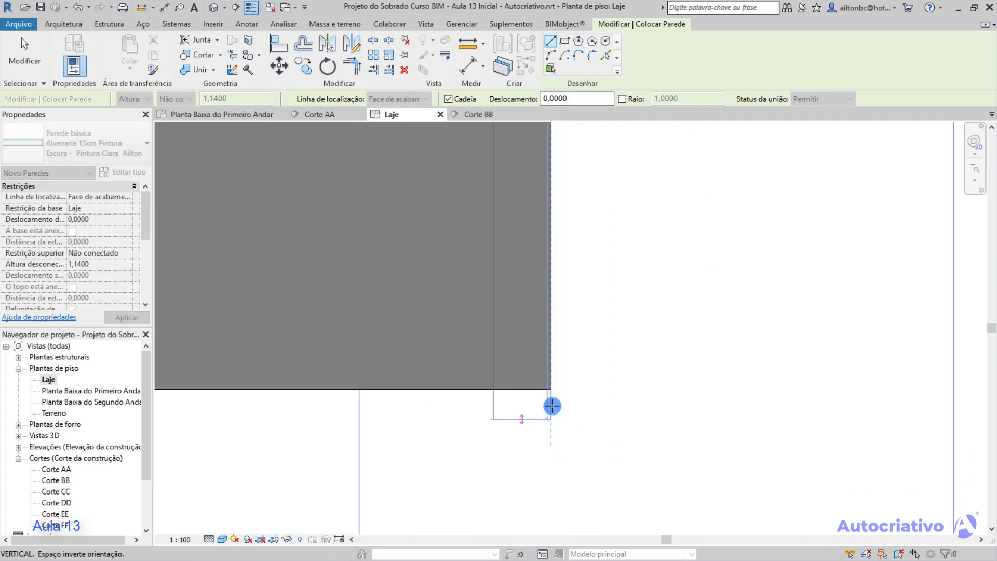
pyautogui.scroll(2, 554, 404)
pyautogui.click(550, 381)
# Continue the parapet wall along the slab's lower edge to its lower-left corner
pyautogui.scroll(-7, 415, 378)
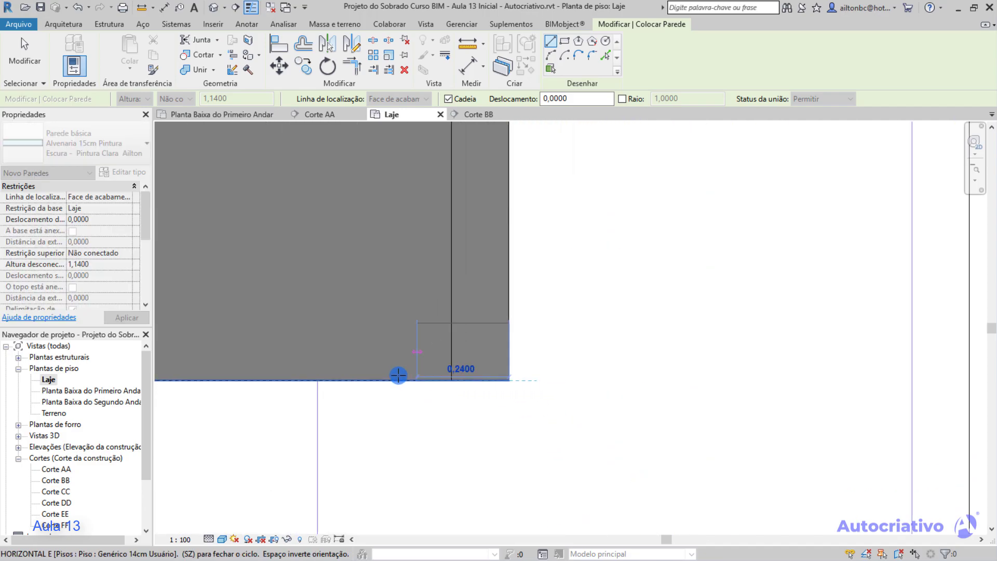
pyautogui.scroll(-2, 272, 375)
pyautogui.moveTo(275, 377); pyautogui.dragTo(706, 387, button='middle')
pyautogui.moveTo(391, 388); pyautogui.dragTo(699, 385, button='middle')
pyautogui.scroll(1, 436, 385)
pyautogui.scroll(5, 409, 384)
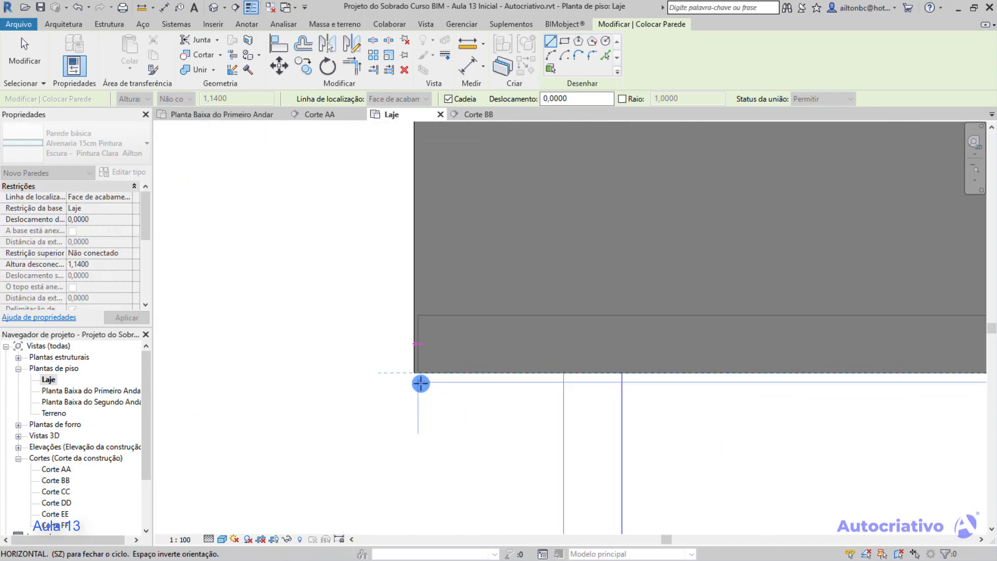
pyautogui.click(414, 373)
# Close the parapet loop up the slab's left edge at the upper parapet wall and finish placing walls
pyautogui.scroll(-6, 417, 317)
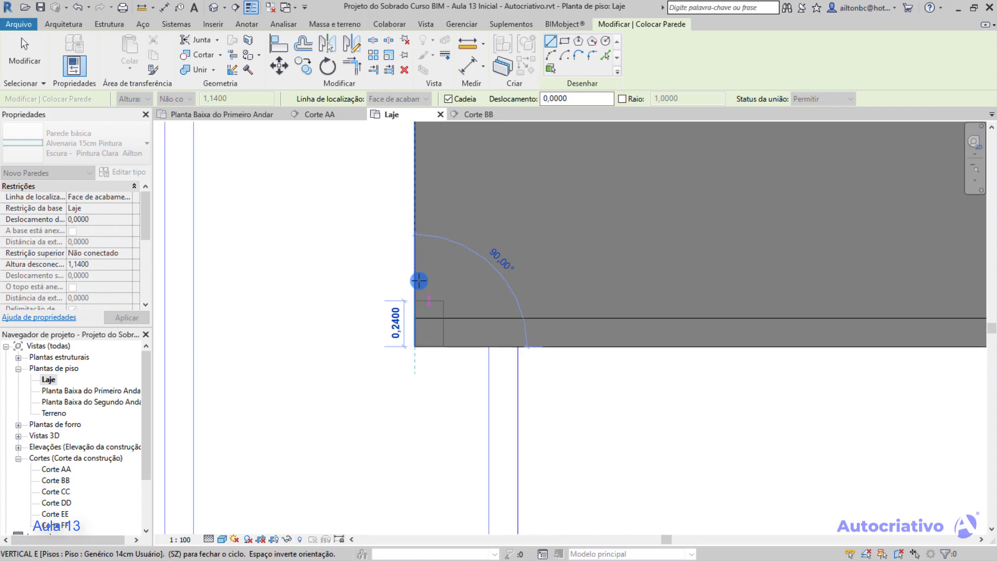
pyautogui.moveTo(428, 199); pyautogui.dragTo(442, 420, button='middle')
pyautogui.moveTo(443, 260)
pyautogui.mouseDown(button='middle')
pyautogui.moveTo(419, 498)
pyautogui.moveTo(441, 483)
pyautogui.mouseUp(button='middle')
pyautogui.moveTo(455, 247); pyautogui.dragTo(455, 429, button='middle')
pyautogui.moveTo(445, 320); pyautogui.dragTo(441, 370, button='middle')
pyautogui.scroll(3, 428, 334)
pyautogui.scroll(4, 427, 327)
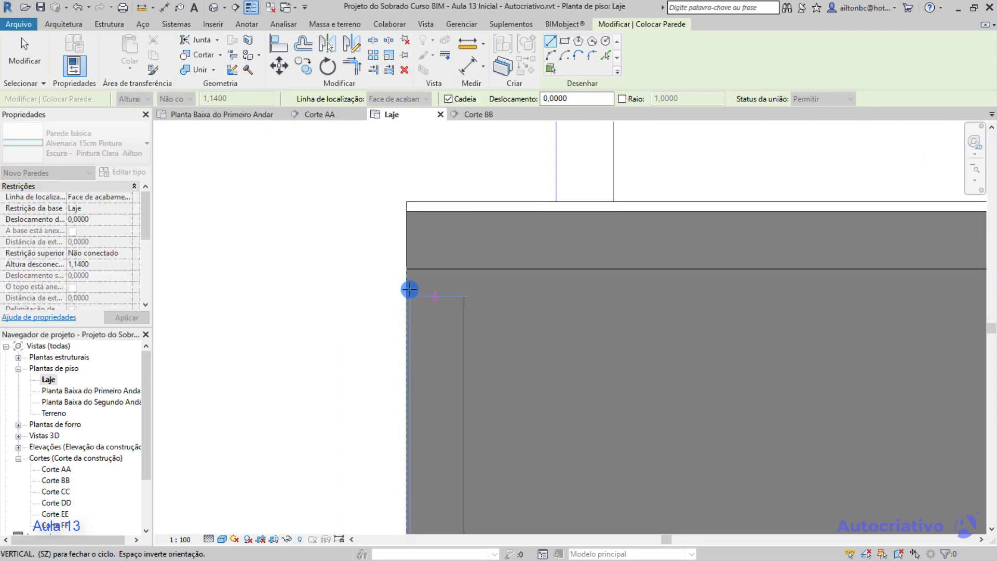
pyautogui.click(408, 270)
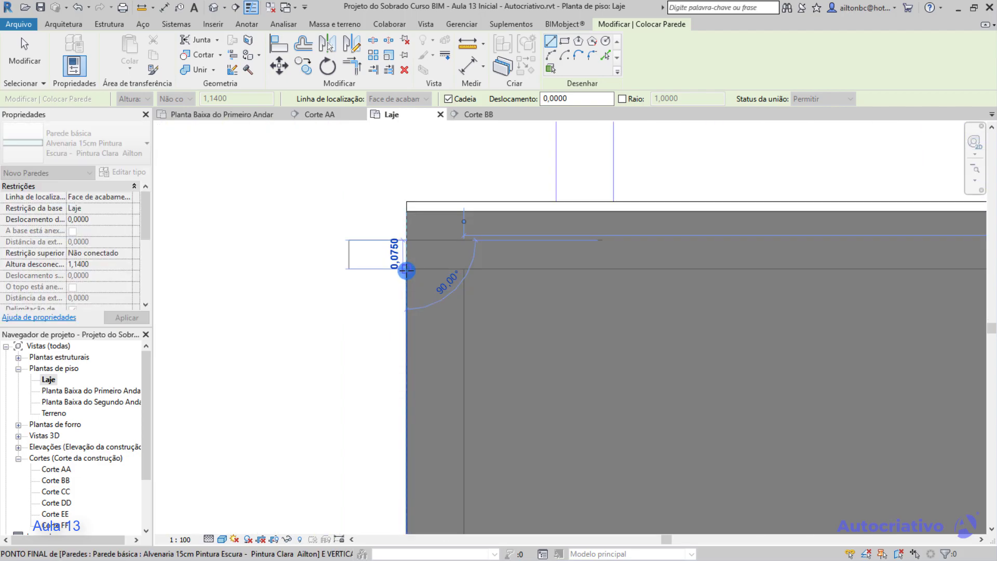
pyautogui.press('Escape')
pyautogui.press('Escape')
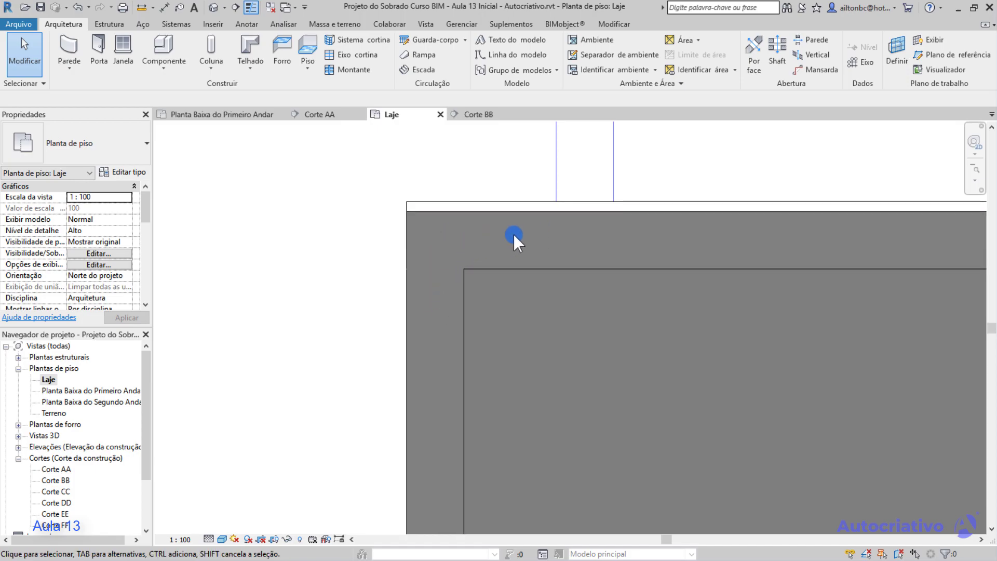
# Check the Laje plan's view range offsets without changing them
pyautogui.moveTo(149, 210); pyautogui.dragTo(147, 259)
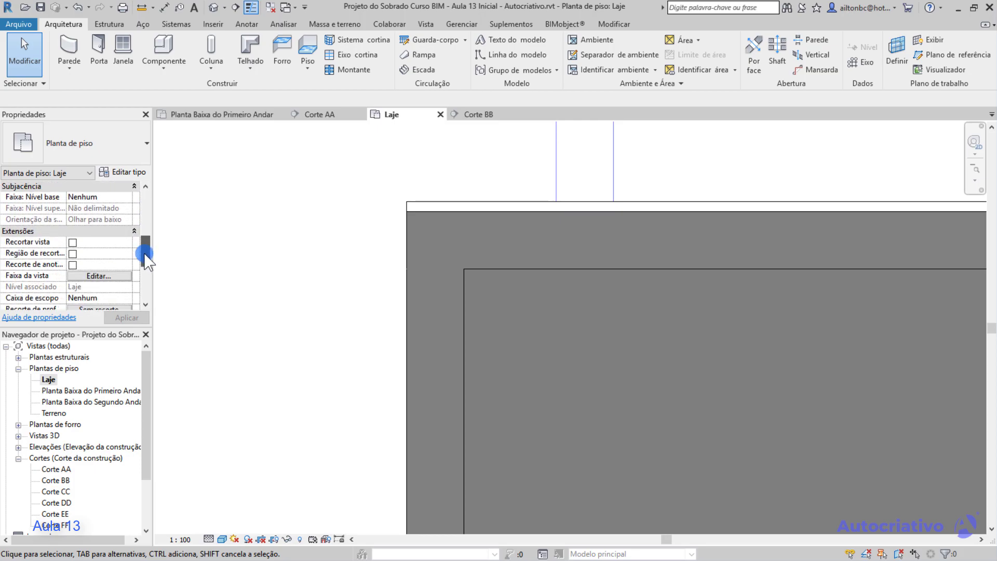
pyautogui.click(78, 276)
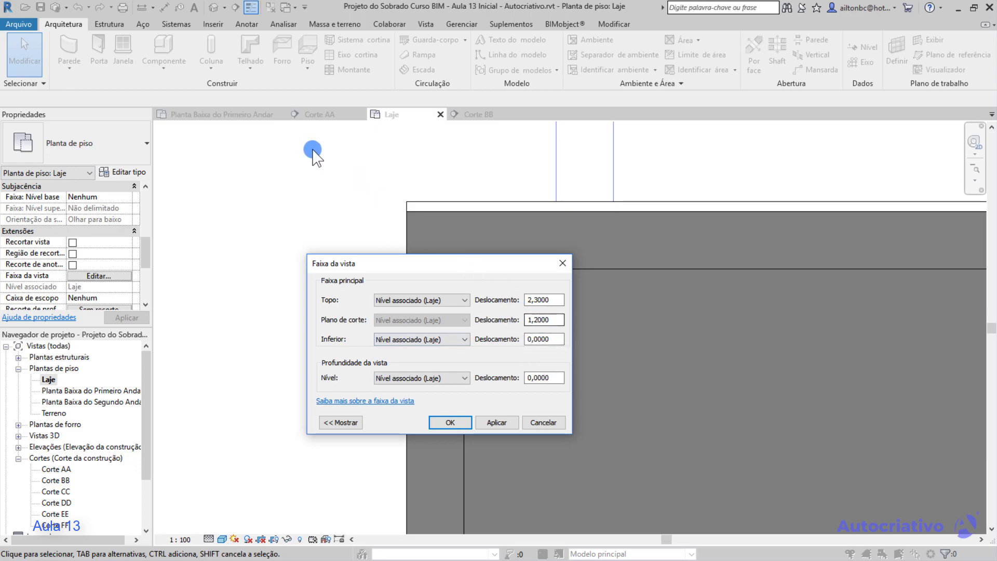
pyautogui.click(498, 422)
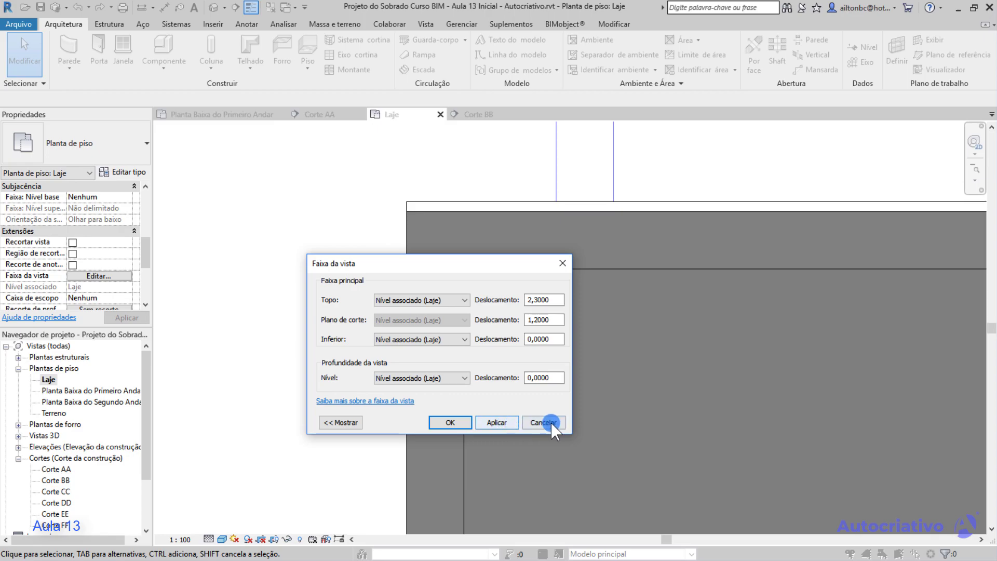
pyautogui.click(546, 423)
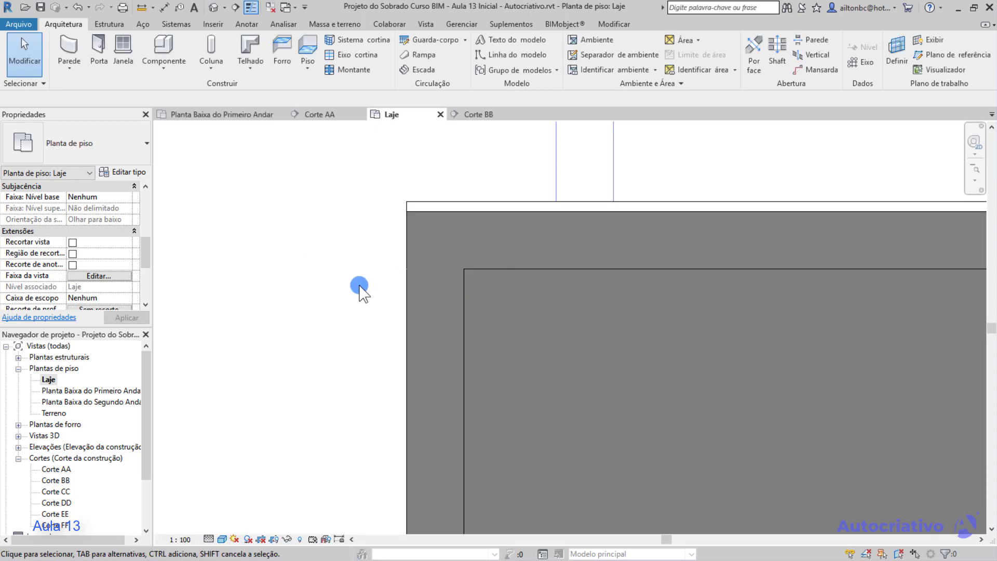
# Open the 3D view and examine the new parapet walls around the upper roof slab
pyautogui.click(211, 8)
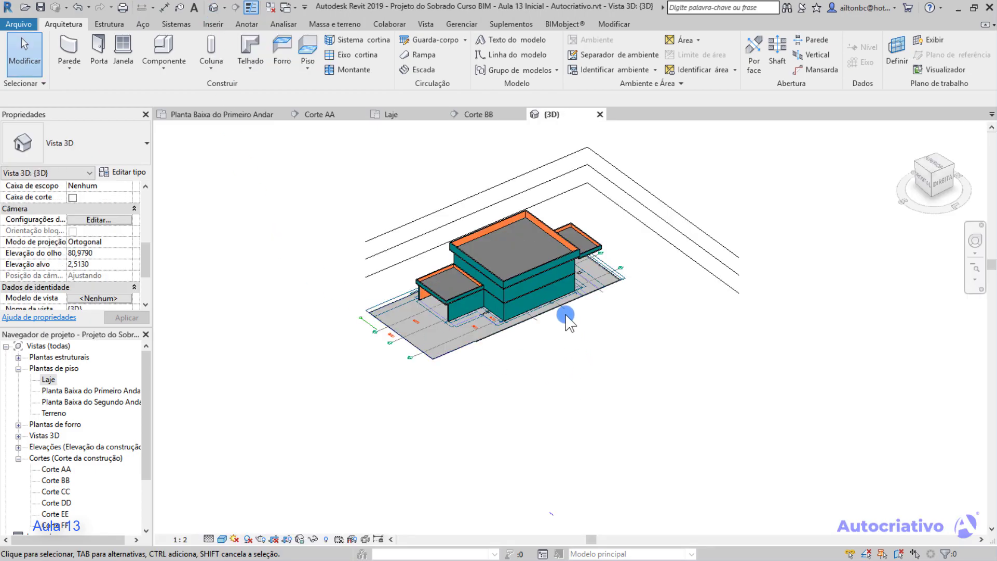
pyautogui.scroll(5, 567, 324)
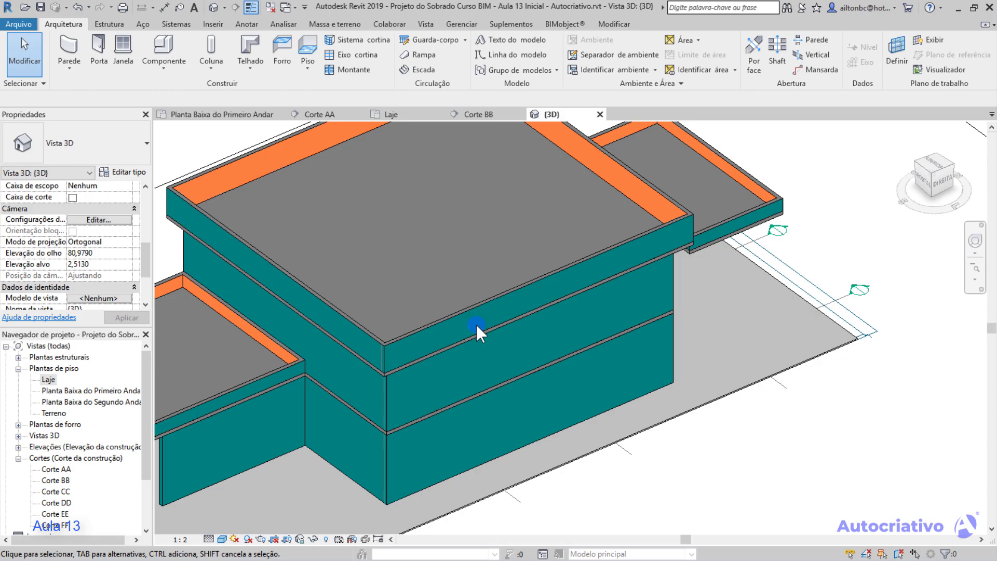
pyautogui.keyDown('shift'); pyautogui.moveTo(449, 326); pyautogui.dragTo(472, 349, button='middle'); pyautogui.keyUp('shift')
pyautogui.scroll(2, 485, 329)
pyautogui.scroll(2, 486, 329)
pyautogui.keyDown('shift'); pyautogui.moveTo(491, 317); pyautogui.dragTo(515, 384, button='middle'); pyautogui.keyUp('shift')
# Inspect the roof parapet corners from directly above, then view the whole house isometrically
pyautogui.click(934, 165)
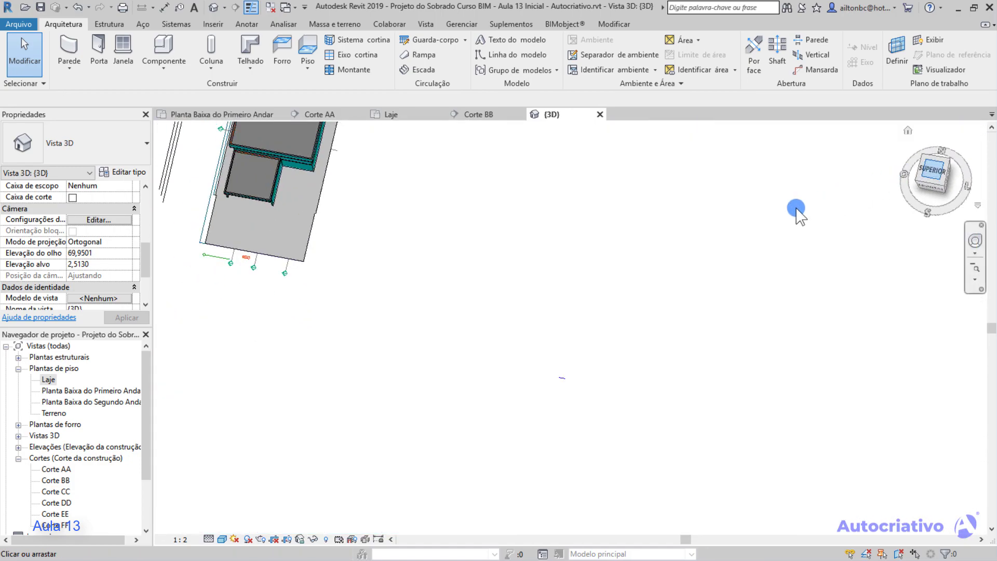
pyautogui.scroll(6, 518, 283)
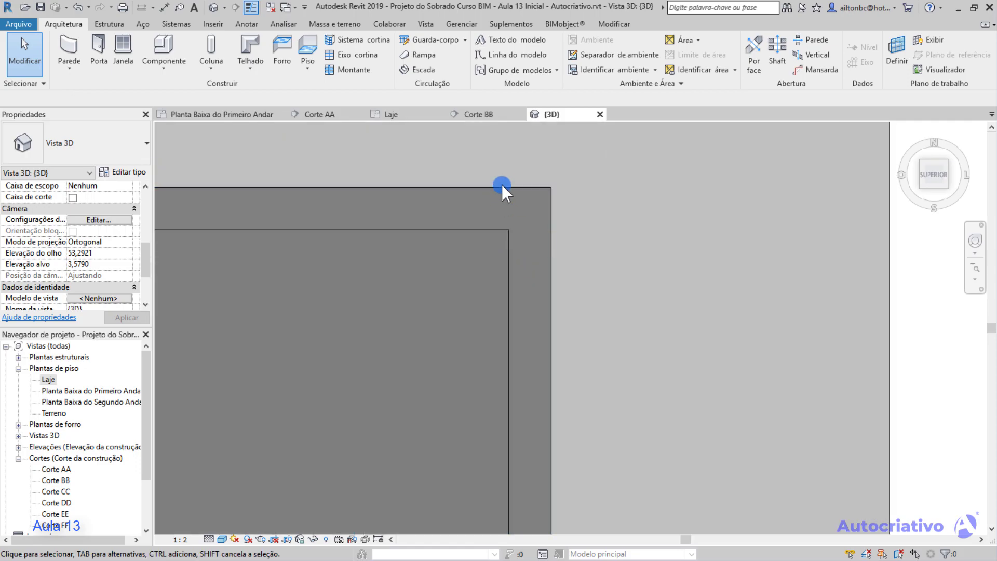
pyautogui.scroll(-5, 522, 280)
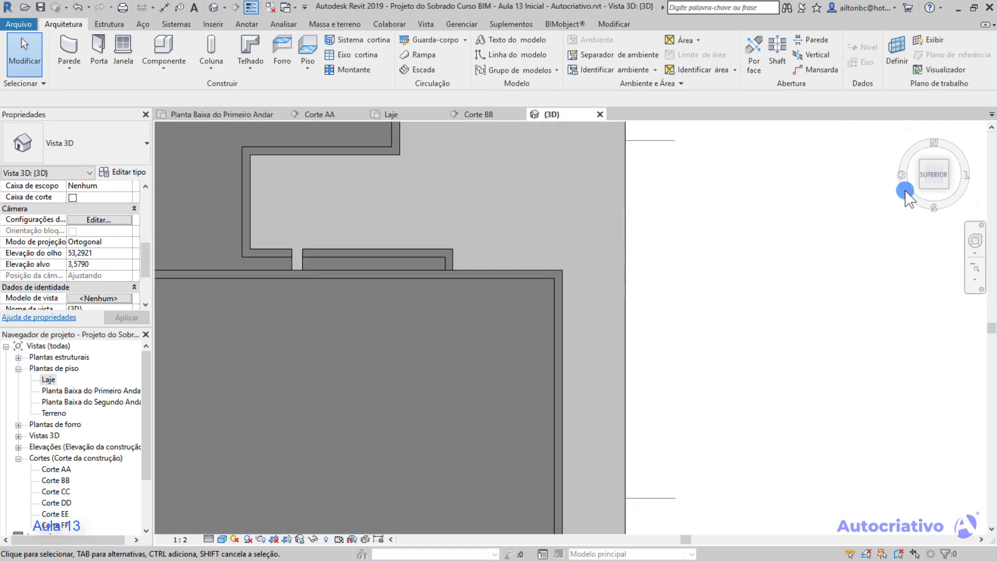
pyautogui.click(947, 188)
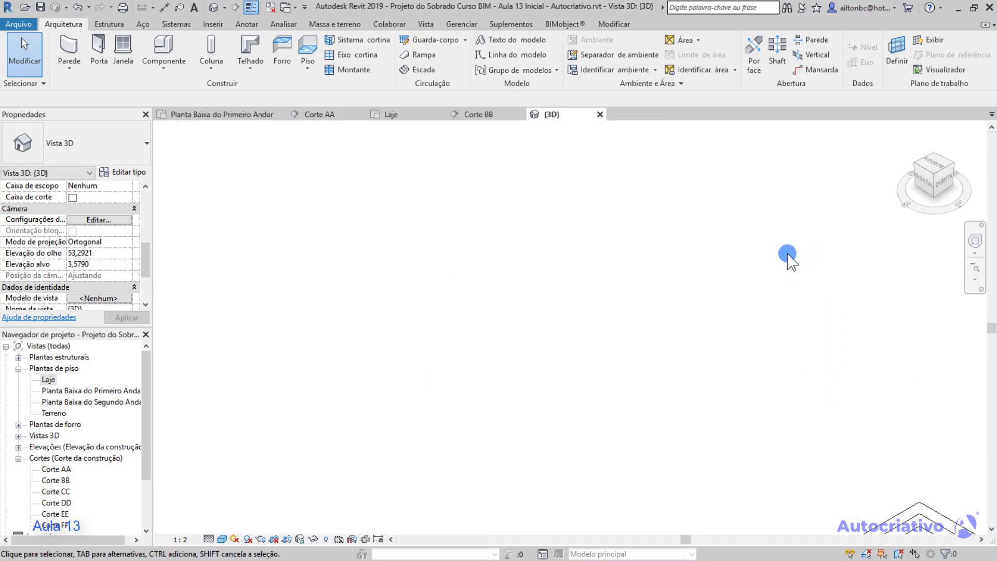
pyautogui.scroll(10, 524, 295)
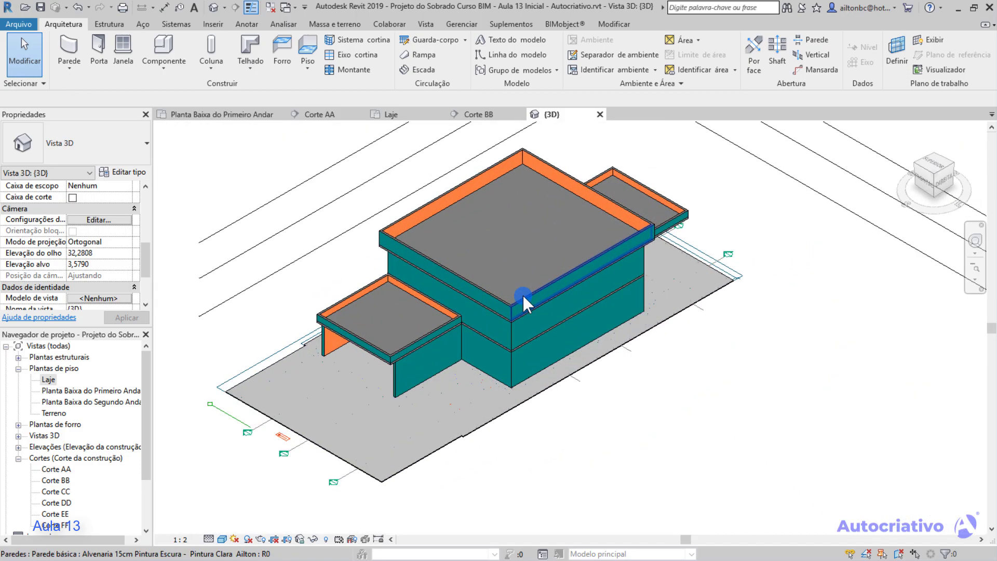
pyautogui.scroll(-2, 615, 318)
pyautogui.moveTo(819, 350); pyautogui.dragTo(864, 379, button='middle')
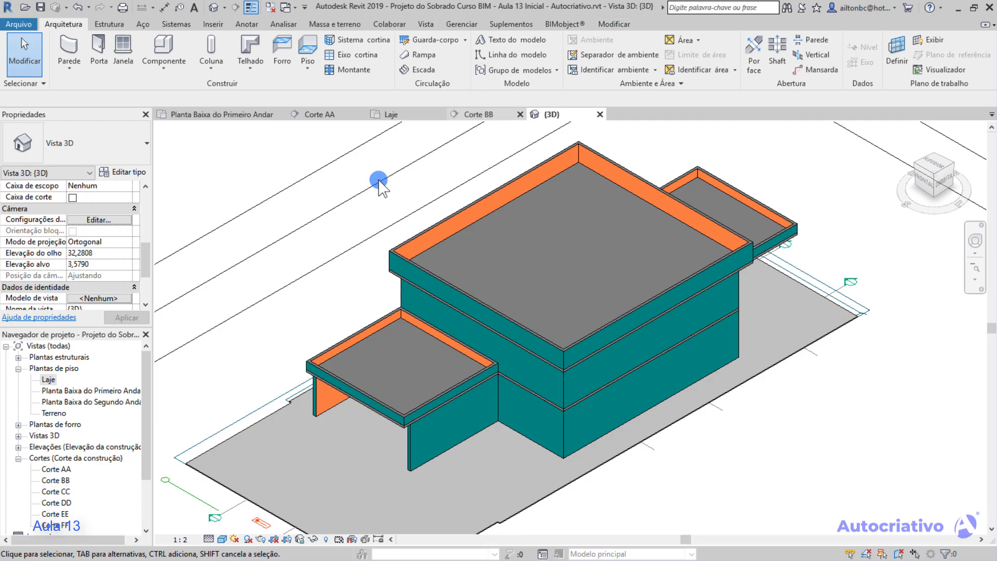
# Open the Planta Baixa do Primeiro Andar floor plan and show the empty area above the drawing
pyautogui.doubleClick(109, 390)
pyautogui.scroll(-2, 412, 322)
pyautogui.moveTo(423, 285)
pyautogui.mouseDown(button='middle')
pyautogui.moveTo(453, 219)
pyautogui.moveTo(501, 412)
pyautogui.mouseUp(button='middle')
pyautogui.scroll(-2, 458, 286)
pyautogui.moveTo(457, 199); pyautogui.dragTo(499, 322, button='middle')
pyautogui.moveTo(438, 236); pyautogui.dragTo(501, 381, button='middle')
pyautogui.moveTo(456, 322)
pyautogui.mouseDown(button='middle')
pyautogui.moveTo(491, 457)
pyautogui.moveTo(496, 548)
pyautogui.mouseUp(button='middle')
pyautogui.scroll(1, 547, 313)
pyautogui.moveTo(547, 313)
pyautogui.mouseDown(button='middle')
pyautogui.moveTo(556, 321)
pyautogui.moveTo(550, 553)
pyautogui.mouseUp(button='middle')
pyautogui.scroll(-2, 475, 223)
pyautogui.moveTo(474, 192)
pyautogui.mouseDown(button='middle')
pyautogui.moveTo(515, 373)
pyautogui.moveTo(458, 214)
pyautogui.mouseUp(button='middle')
pyautogui.moveTo(449, 274); pyautogui.dragTo(447, 236, button='middle')
pyautogui.moveTo(506, 388)
pyautogui.mouseDown(button='middle')
pyautogui.moveTo(503, 293)
pyautogui.moveTo(481, 228)
pyautogui.mouseUp(button='middle')
pyautogui.moveTo(527, 397)
pyautogui.mouseDown(button='middle')
pyautogui.moveTo(507, 279)
pyautogui.moveTo(522, 349)
pyautogui.mouseUp(button='middle')
pyautogui.moveTo(497, 257); pyautogui.dragTo(526, 337, button='middle')
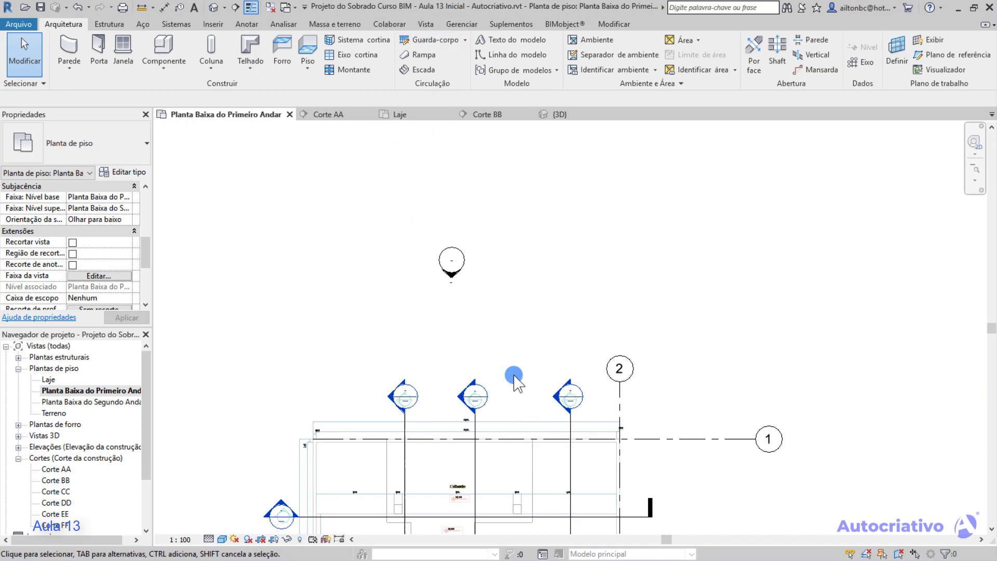
pyautogui.moveTo(479, 214); pyautogui.dragTo(494, 223, button='middle')
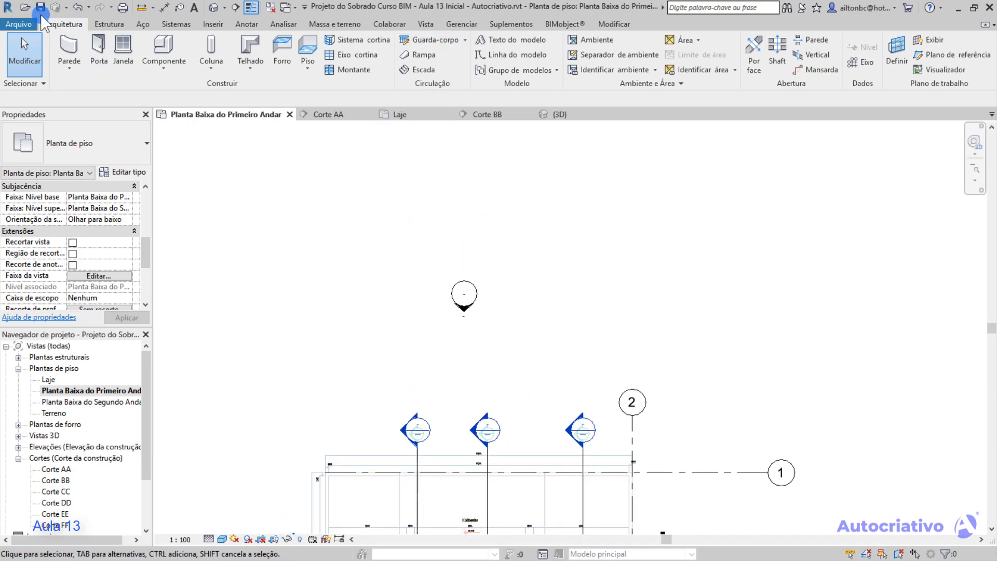
# Save the project as Projeto do Sobrado Curso BIM - Aula 13 Final - Autocriativo.rvt in the Tema da Aula 13 folder
pyautogui.click(20, 24)
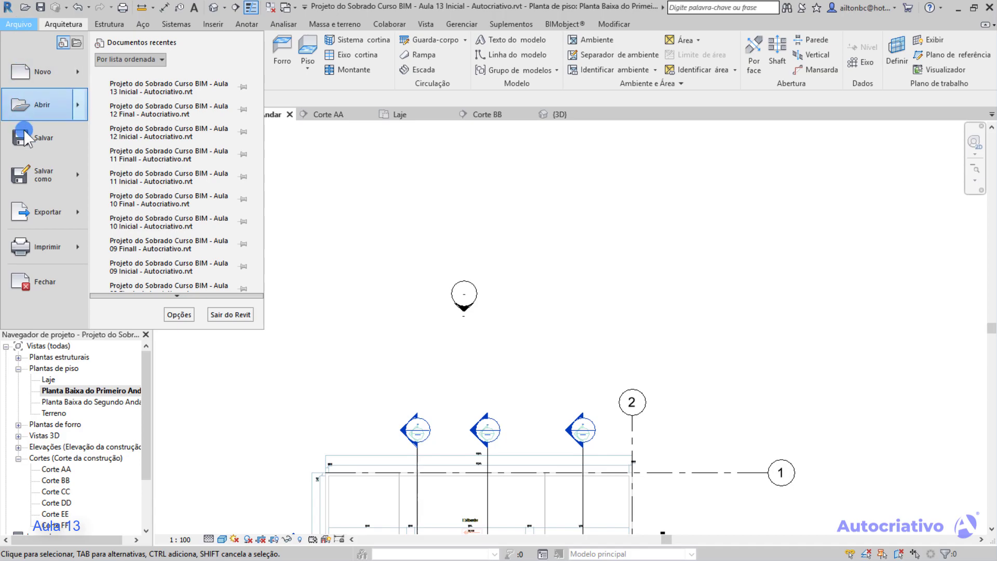
pyautogui.moveTo(44, 168)
pyautogui.click(154, 89)
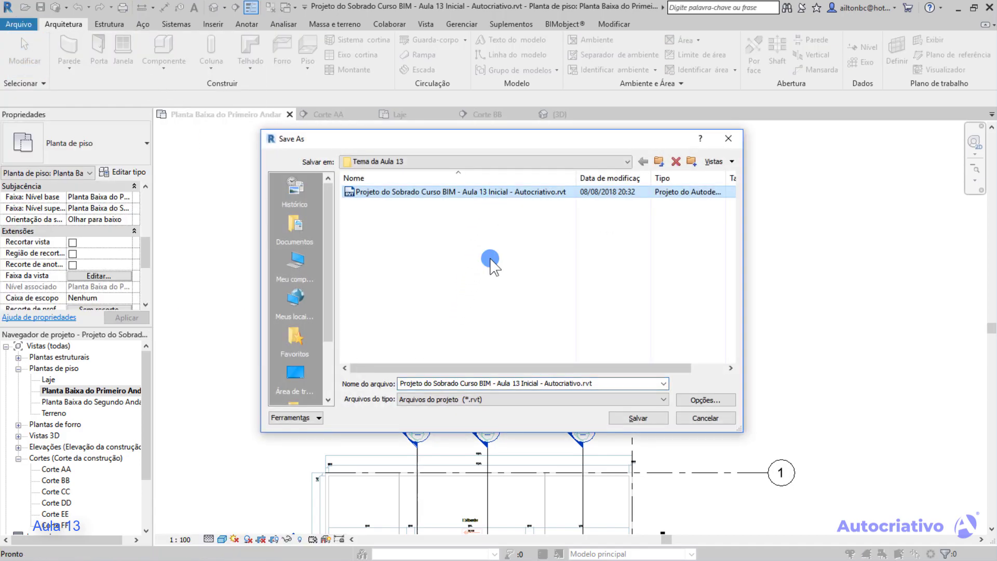
pyautogui.click(527, 386)
pyautogui.moveTo(521, 385); pyautogui.dragTo(529, 384)
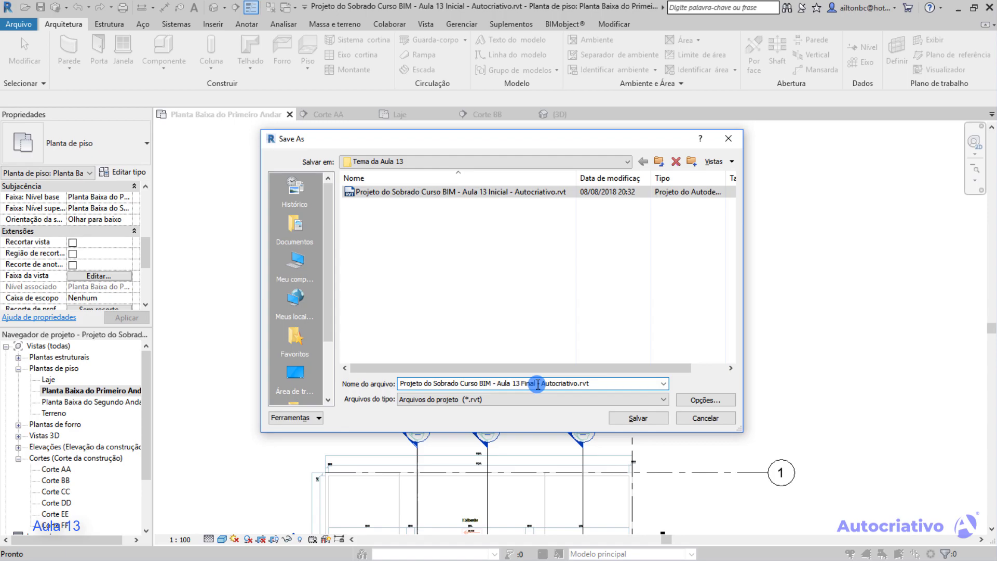
pyautogui.click(637, 419)
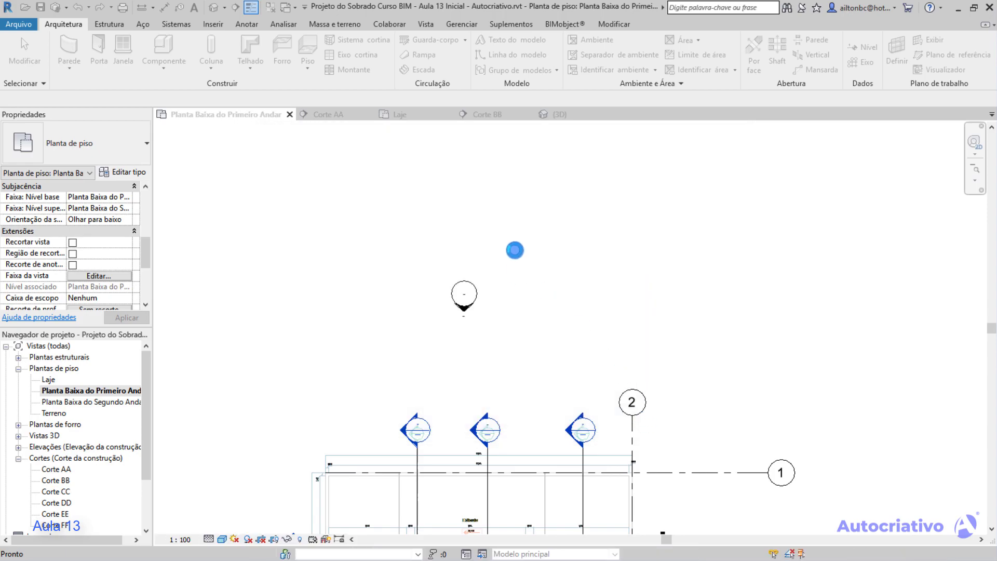
# Draw a vertical Alvenaria 15cm Pintura Escura - Pintura Clara wall, about 1 m long and 2,5 m high, in the empty area above the plan
pyautogui.moveTo(492, 214)
pyautogui.mouseDown(button='middle')
pyautogui.moveTo(479, 241)
pyautogui.moveTo(478, 431)
pyautogui.moveTo(490, 463)
pyautogui.moveTo(500, 414)
pyautogui.mouseUp(button='middle')
pyautogui.click(615, 25)
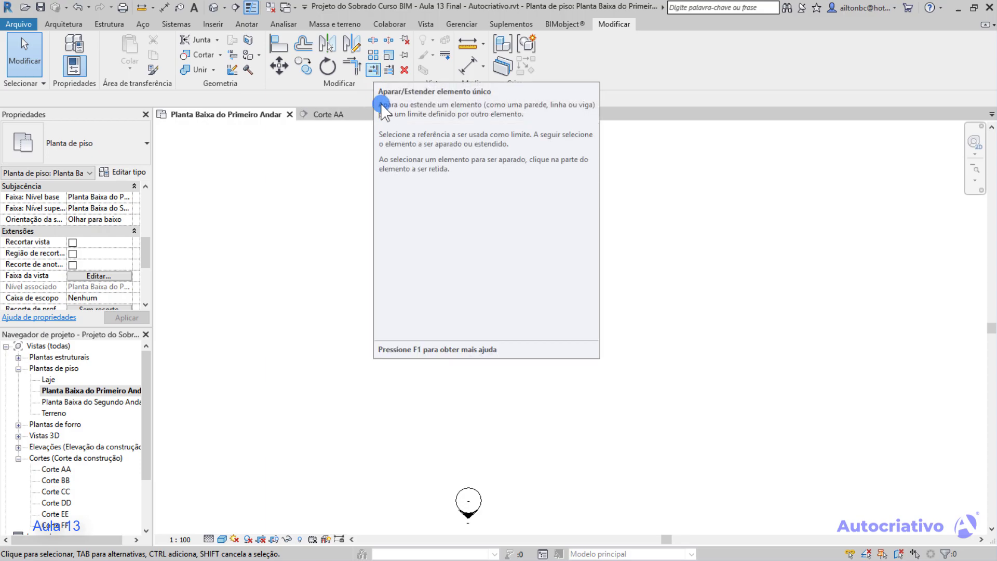
pyautogui.click(66, 26)
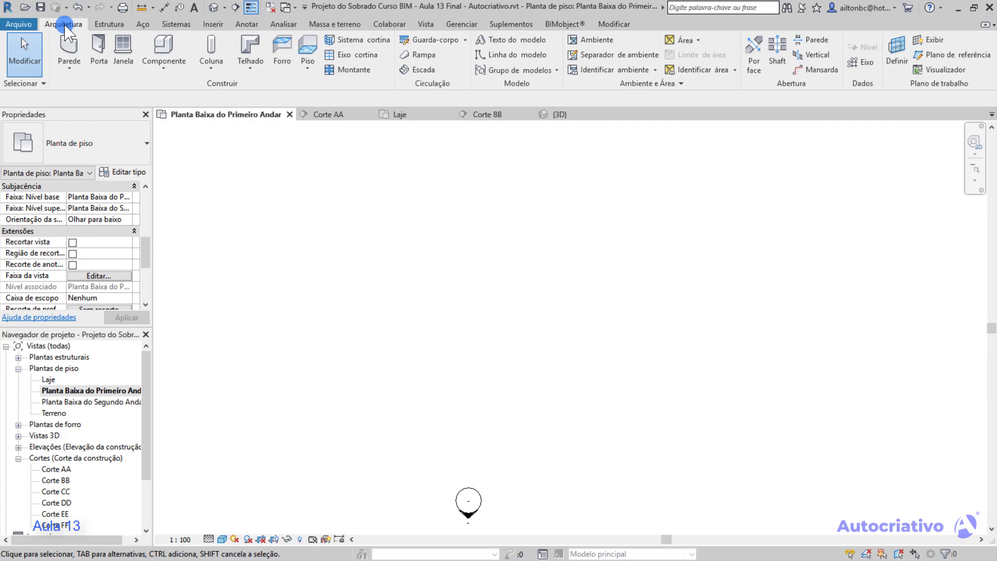
pyautogui.click(83, 57)
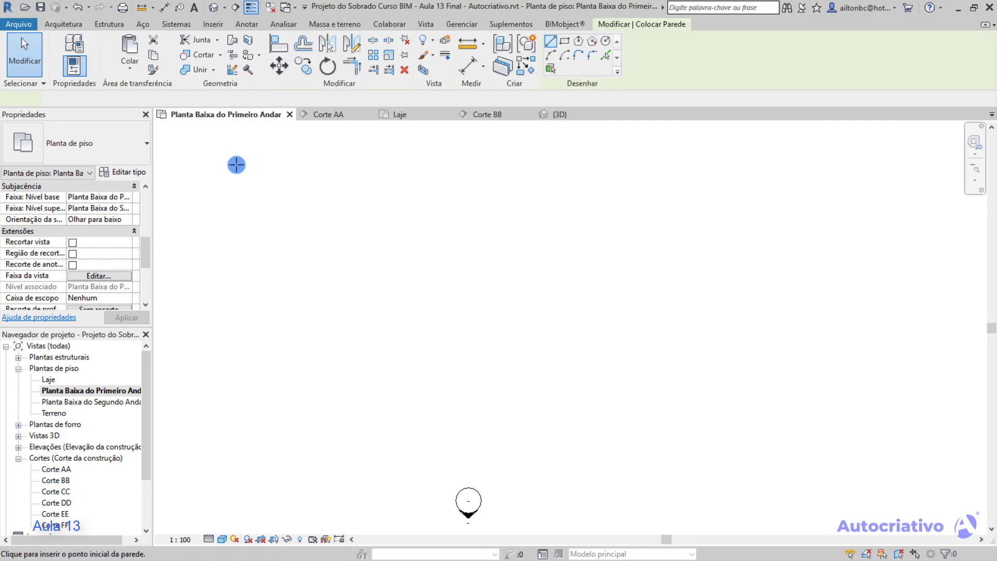
pyautogui.moveTo(233, 104); pyautogui.dragTo(196, 97)
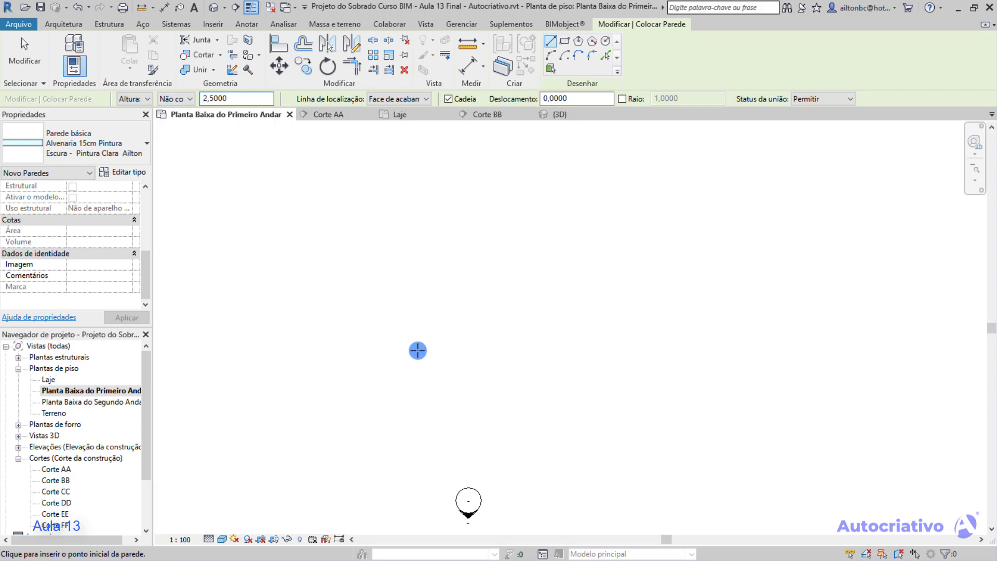
pyautogui.click(413, 217)
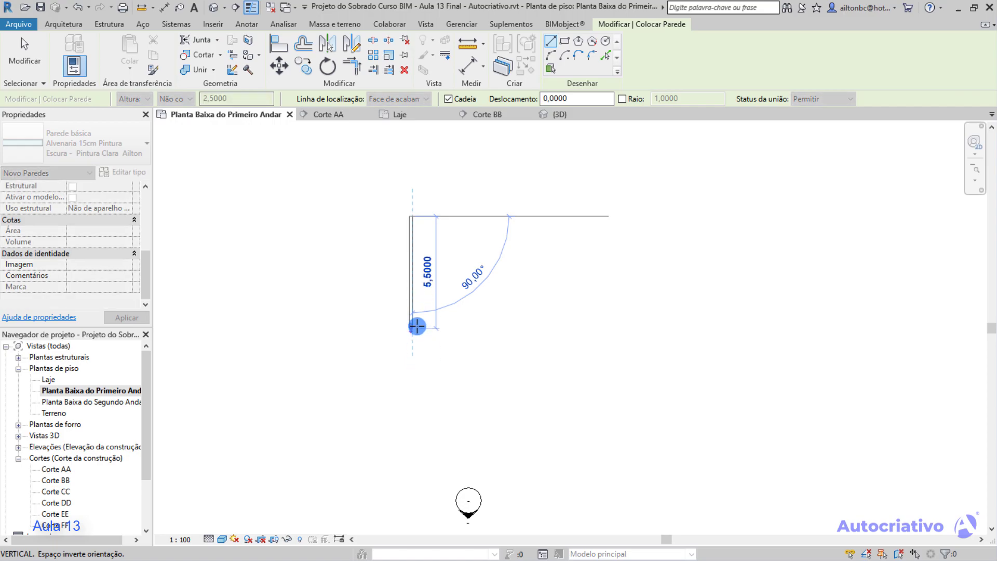
pyautogui.scroll(2, 417, 322)
pyautogui.scroll(4, 409, 281)
pyautogui.moveTo(412, 211); pyautogui.dragTo(430, 410, button='middle')
pyautogui.moveTo(426, 302); pyautogui.dragTo(432, 423, button='middle')
pyautogui.scroll(3, 443, 361)
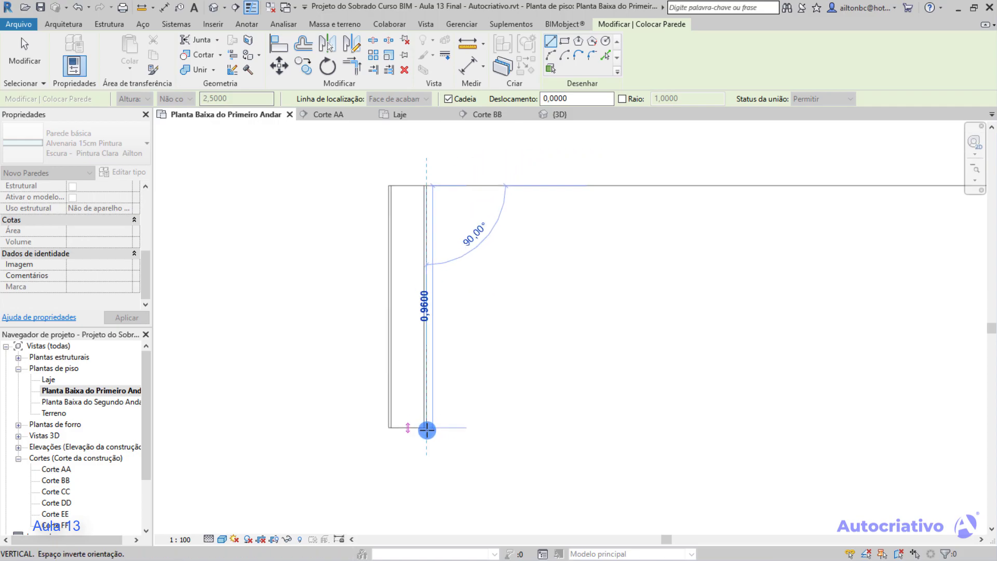
pyautogui.click(426, 452)
# Continue with a 1,1 m horizontal wall to the right from the vertical wall's lower end, forming an L, and finish placing walls
pyautogui.moveTo(517, 430); pyautogui.dragTo(446, 421, button='middle')
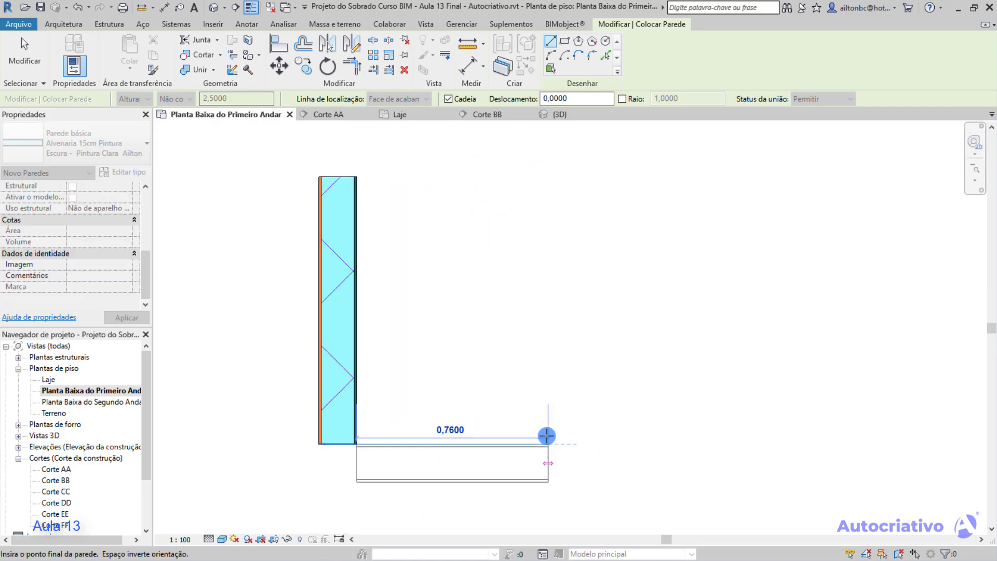
pyautogui.scroll(-1, 554, 440)
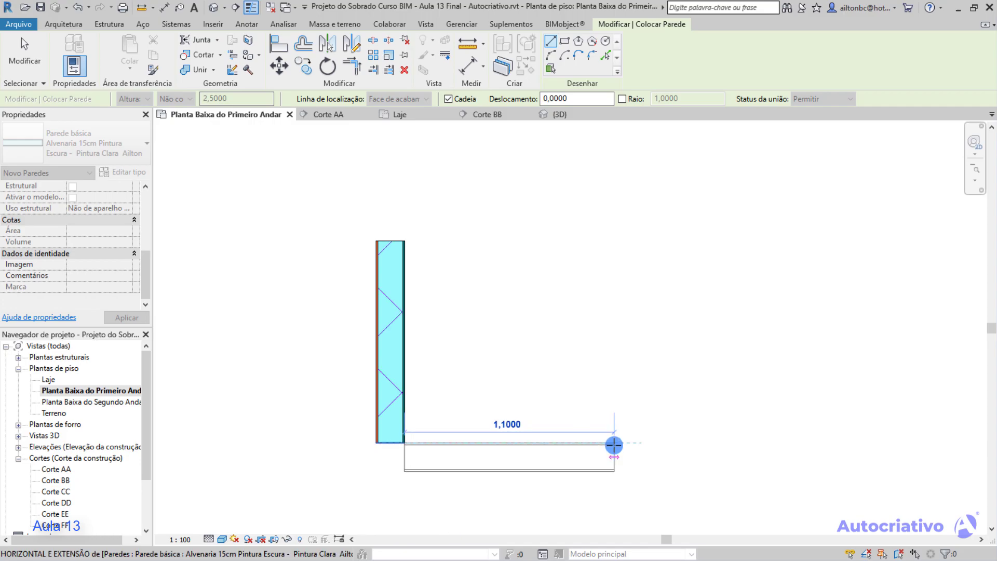
pyautogui.click(614, 444)
pyautogui.press('Escape')
pyautogui.moveTo(578, 352); pyautogui.dragTo(556, 338, button='middle')
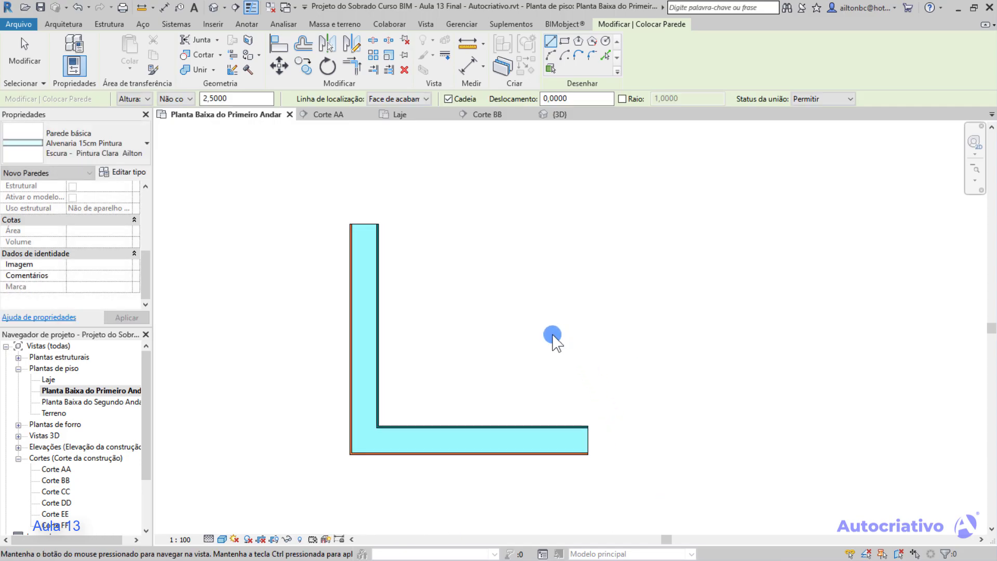
pyautogui.press('Escape')
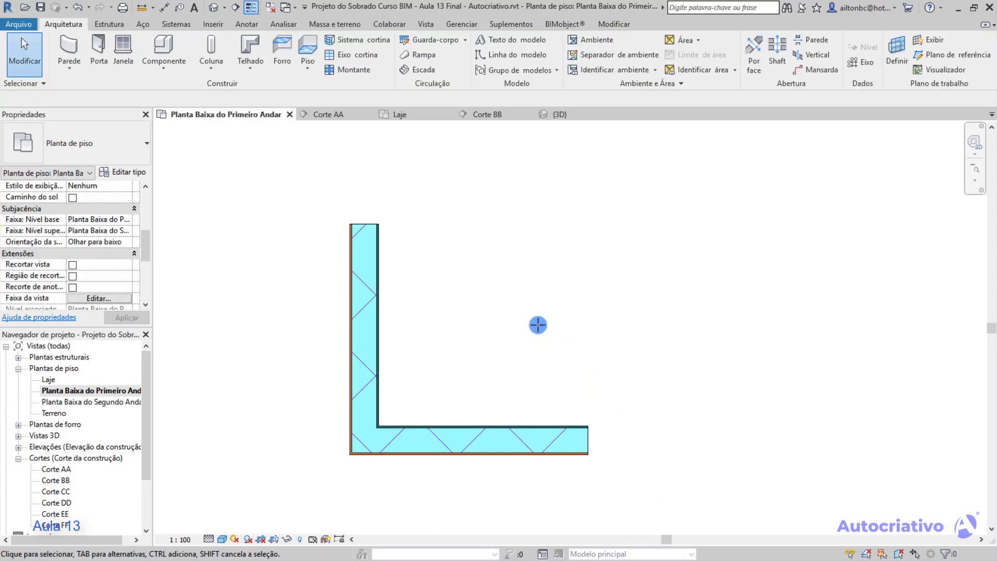
# Draw a vertical wall about 1,4 m long crossing the middle of the L's horizontal wall, and finish placing walls
pyautogui.moveTo(538, 325); pyautogui.dragTo(563, 288, button='middle')
pyautogui.click(70, 48)
pyautogui.moveTo(498, 338); pyautogui.dragTo(536, 268, button='middle')
pyautogui.click(507, 234)
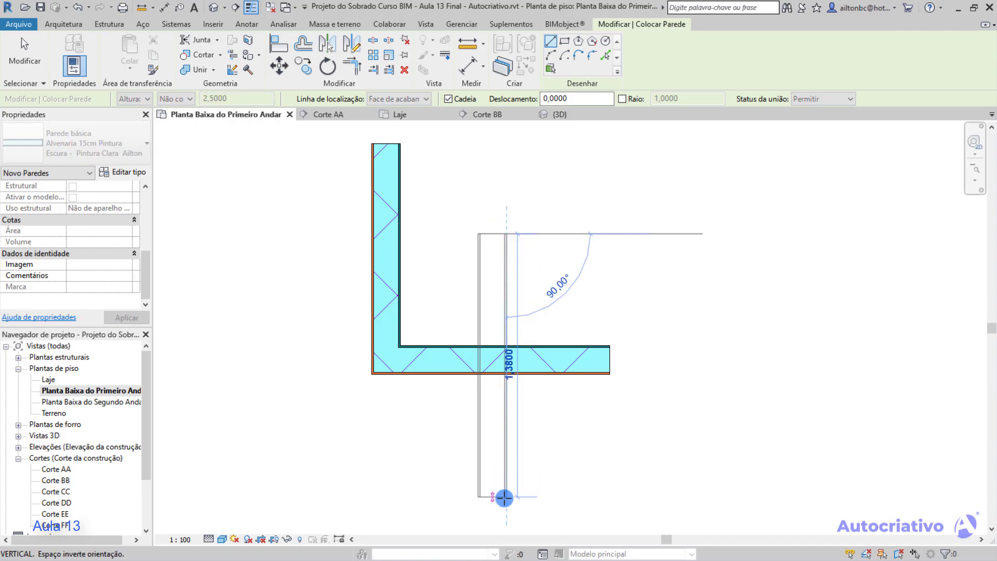
pyautogui.click(504, 485)
pyautogui.press('Escape')
pyautogui.press('Escape')
pyautogui.moveTo(534, 373); pyautogui.dragTo(526, 385, button='middle')
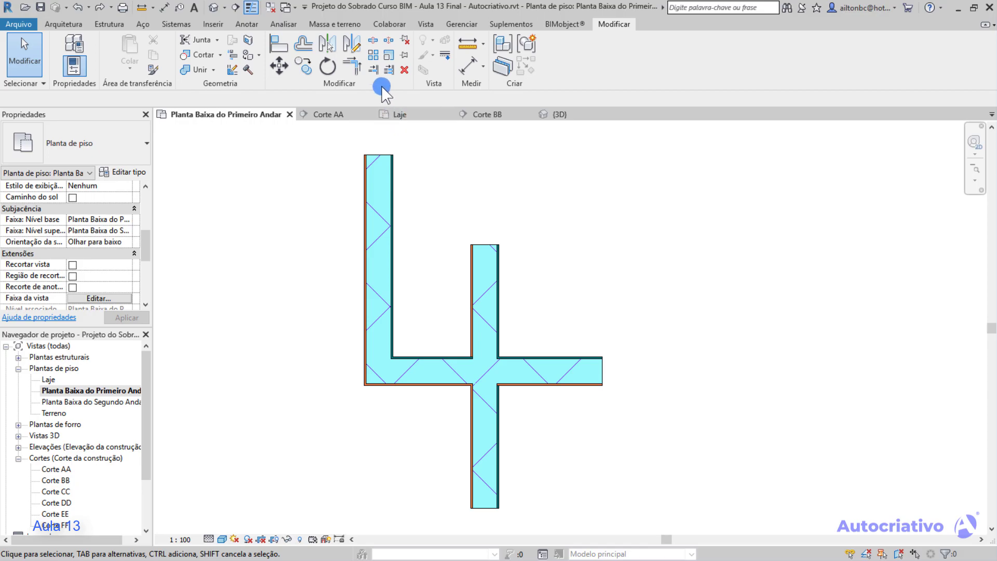
# Trim the crossing vertical wall at the horizontal wall with the single-element Trim/Extend tool, keeping its upper part
pyautogui.click(375, 70)
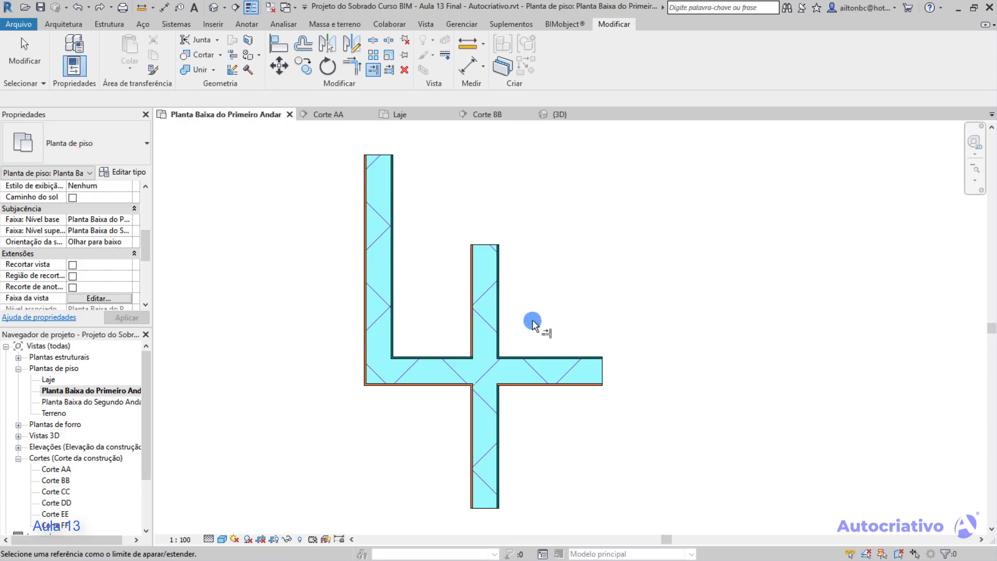
pyautogui.click(521, 372)
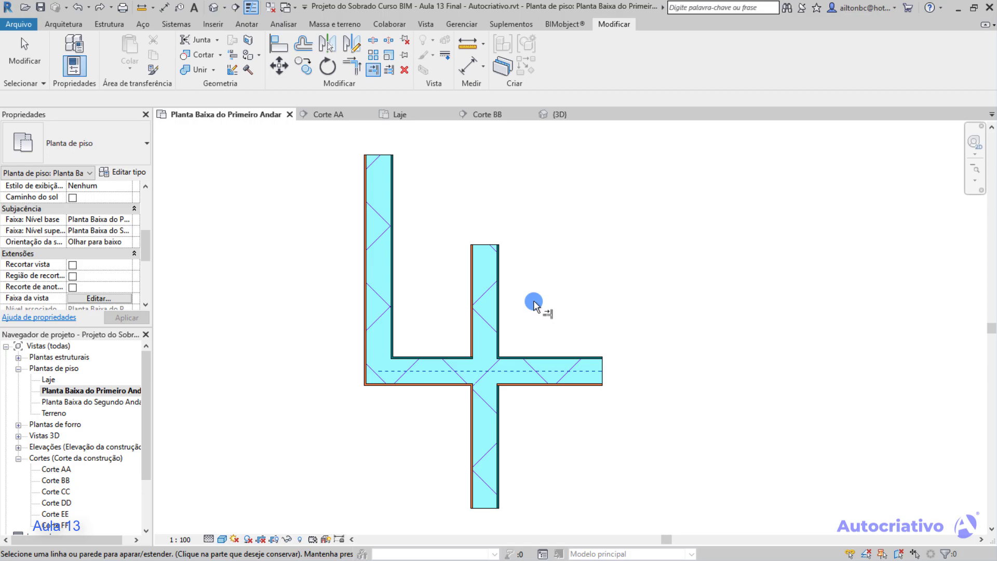
pyautogui.click(497, 294)
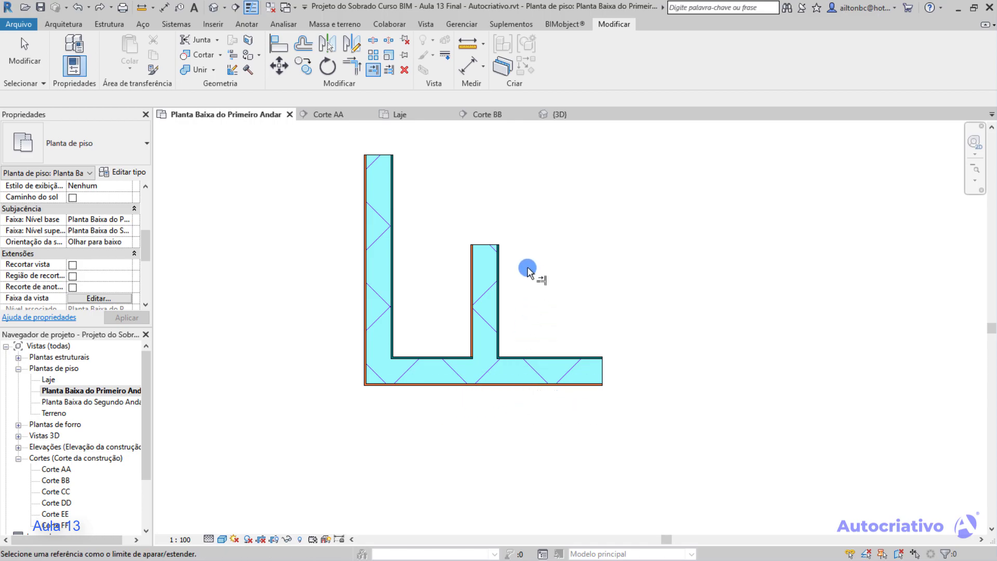
pyautogui.press('Escape')
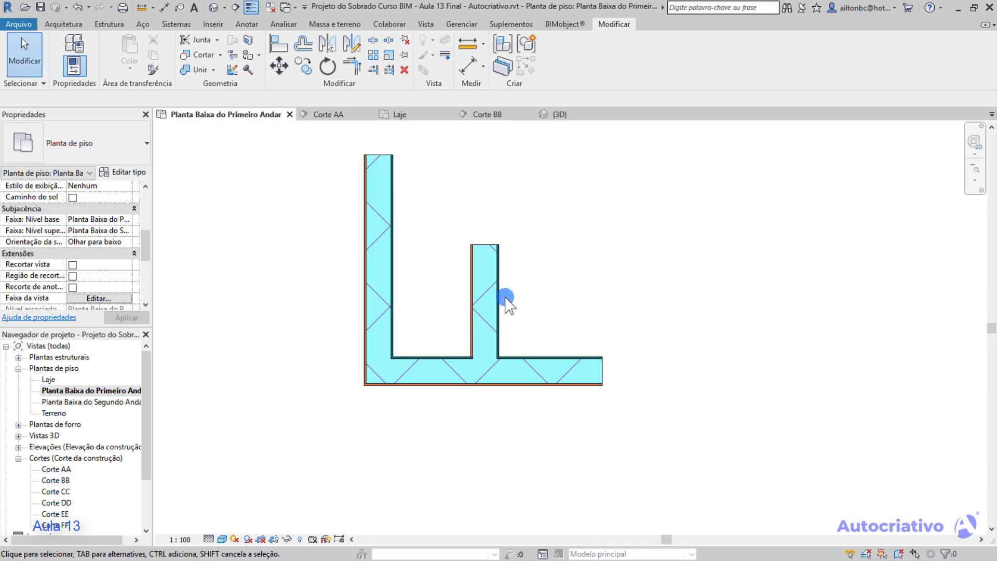
# Delete the trimmed vertical wall and draw a separate 0,7 m vertical wall above the horizontal wall, leaving a gap between them
pyautogui.click(483, 283)
pyautogui.press('Delete')
pyautogui.moveTo(505, 264)
pyautogui.mouseDown(button='middle')
pyautogui.moveTo(508, 310)
pyautogui.moveTo(500, 299)
pyautogui.mouseUp(button='middle')
pyautogui.press('w')
pyautogui.press('a')
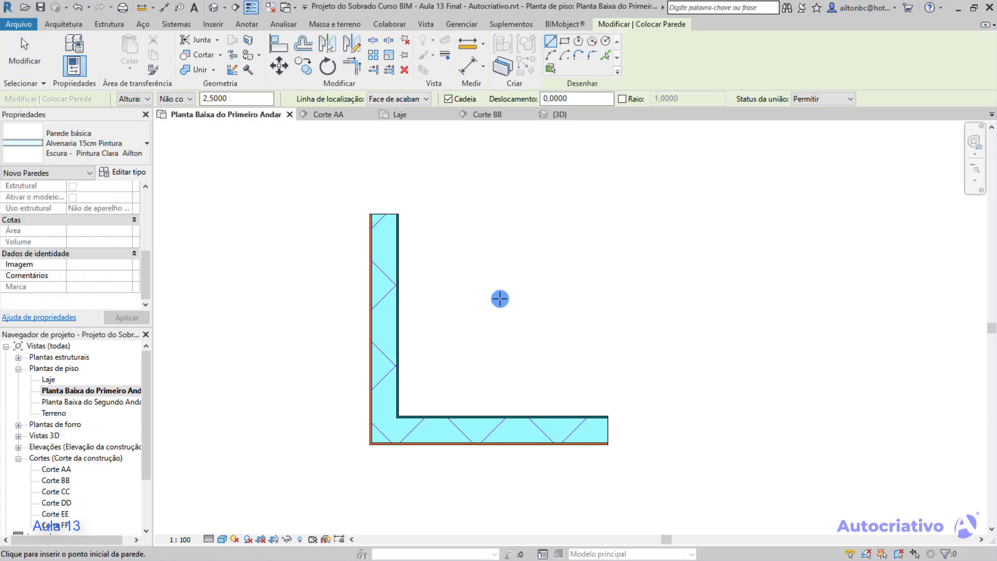
pyautogui.click(502, 216)
pyautogui.click(499, 342)
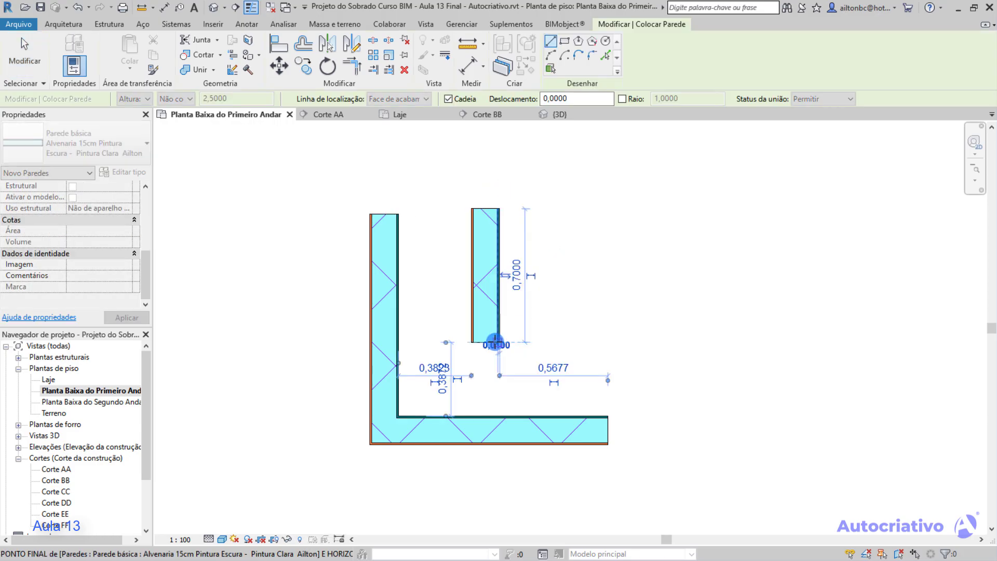
pyautogui.press('Escape')
pyautogui.press('Escape')
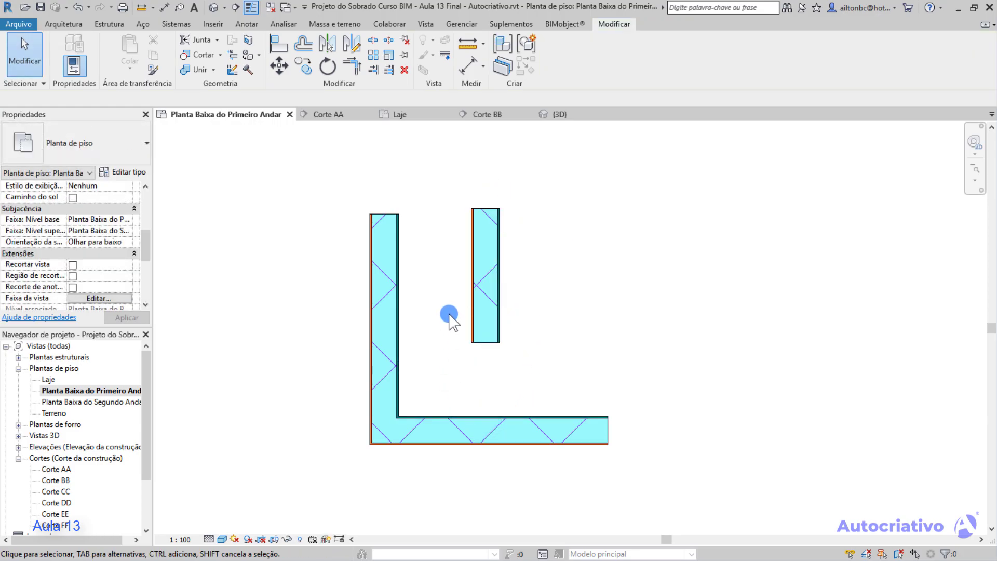
# Extend the short separate vertical wall down to the horizontal wall with the single-element Trim/Extend tool
pyautogui.click(373, 70)
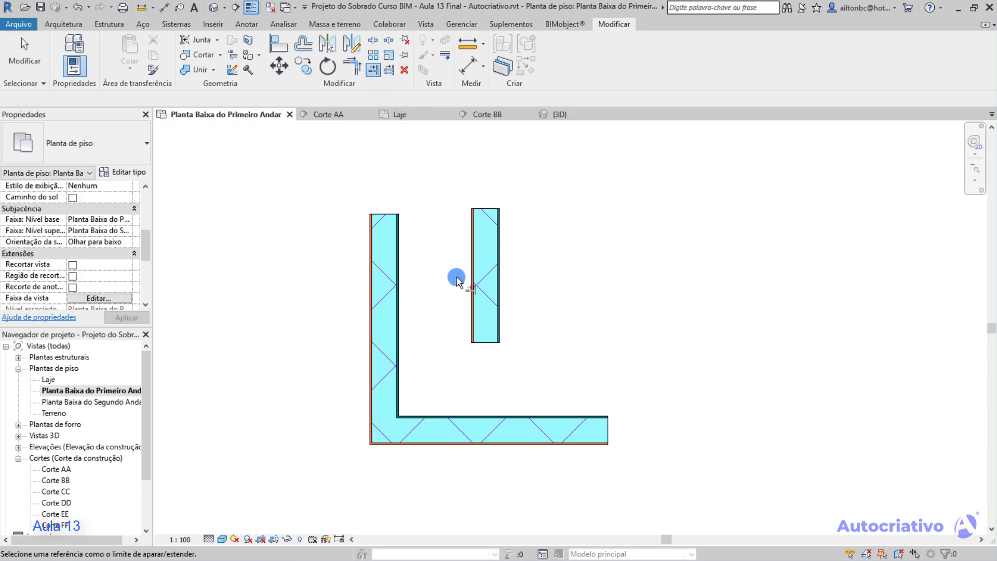
pyautogui.click(492, 430)
pyautogui.click(502, 331)
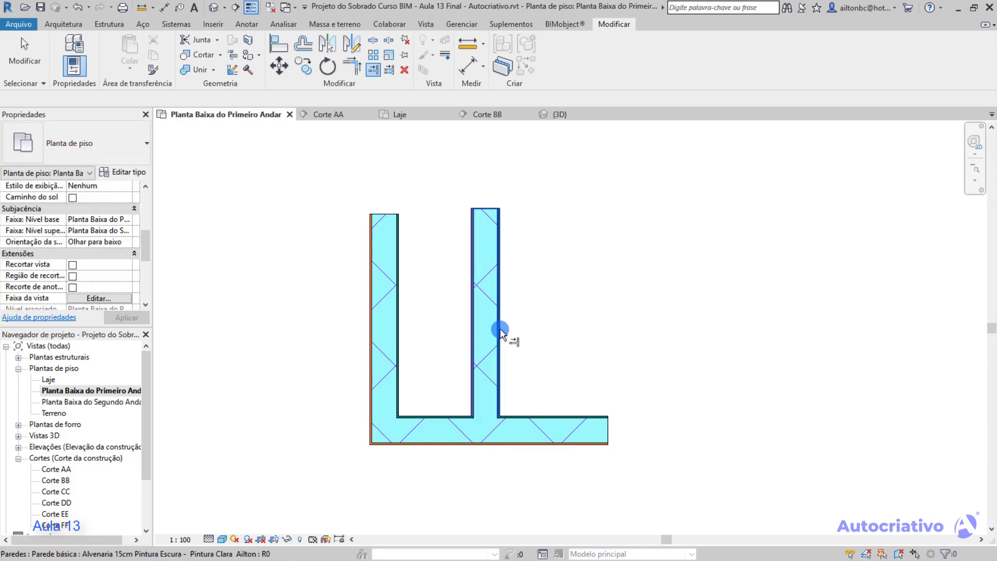
pyautogui.press('Escape')
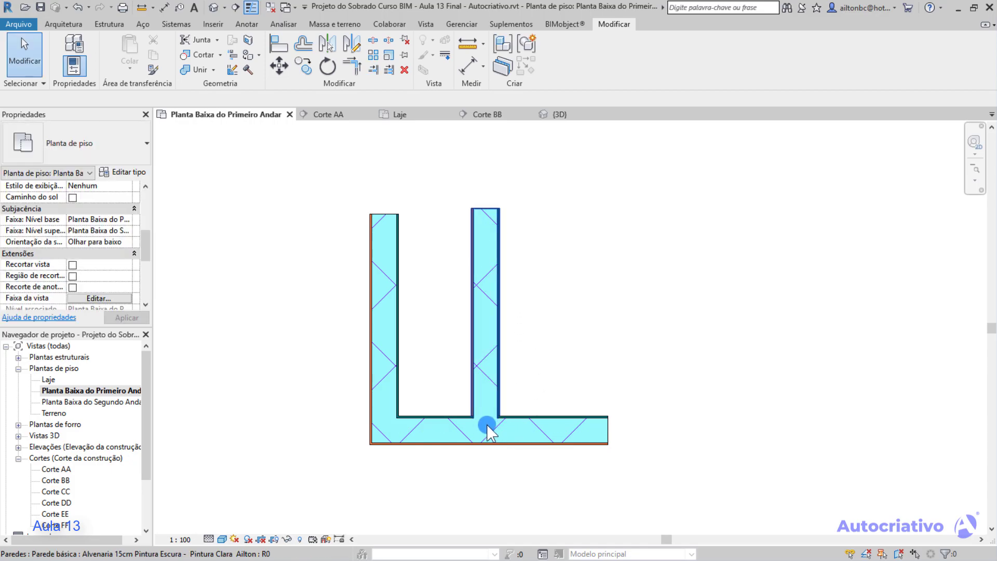
pyautogui.scroll(-1, 506, 374)
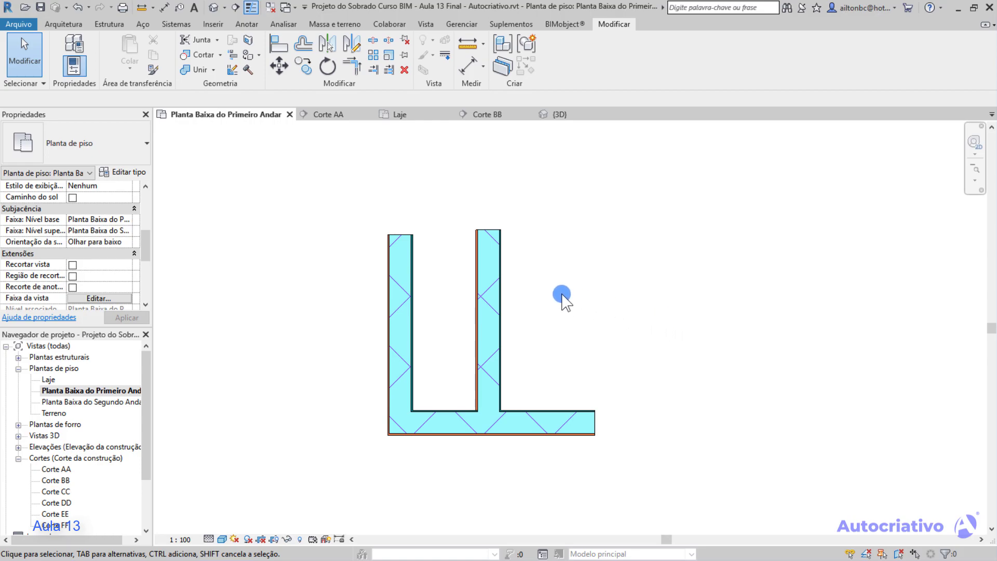
# Undo the extension of the short vertical wall
pyautogui.moveTo(566, 294); pyautogui.dragTo(564, 291, button='middle')
pyautogui.click(499, 312)
pyautogui.click(558, 327)
pyautogui.hotkey('ctrl', 'z')
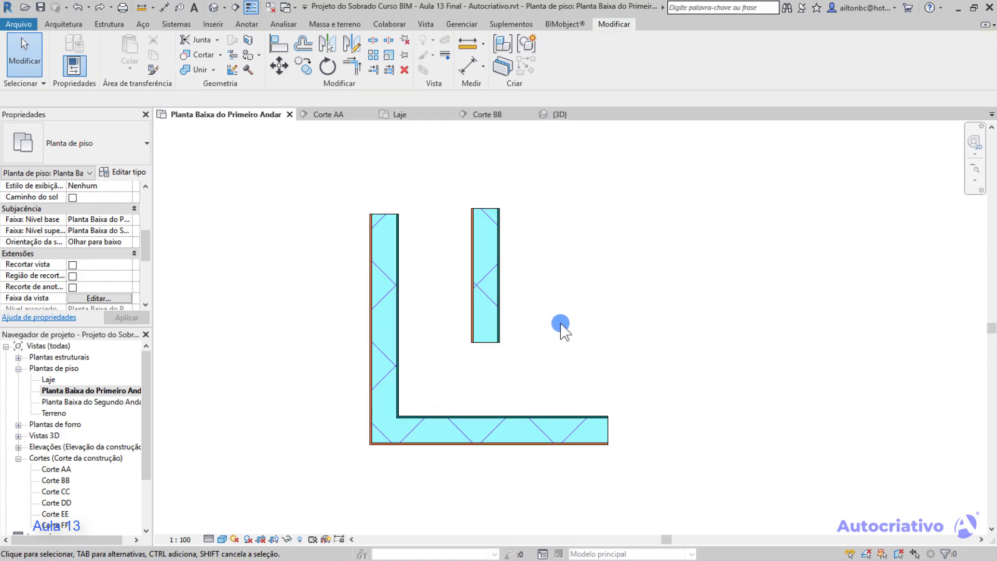
# Stretch the free end of the L's horizontal wall to the right, making the wall about 2,2 m long
pyautogui.moveTo(540, 343); pyautogui.dragTo(465, 281)
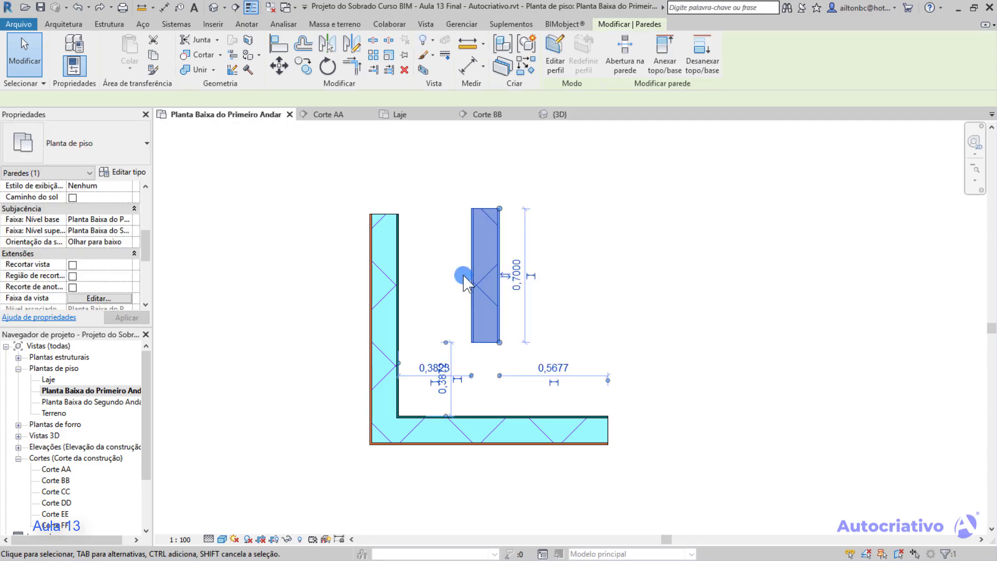
pyautogui.click(597, 416)
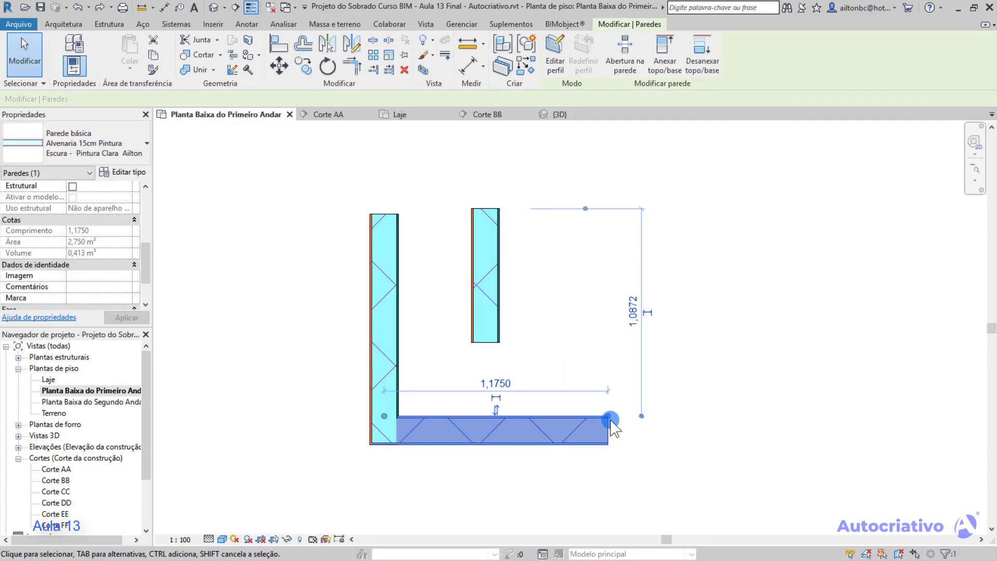
pyautogui.moveTo(606, 416); pyautogui.dragTo(808, 410)
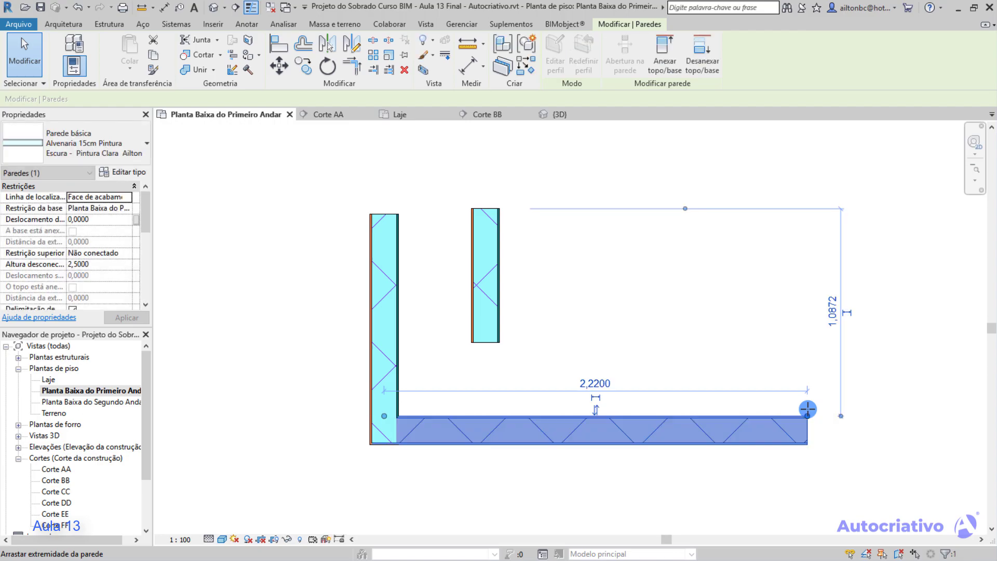
pyautogui.click(648, 342)
# Copy the short vertical wall about 0,6 m to the right
pyautogui.moveTo(563, 366); pyautogui.dragTo(521, 377, button='middle')
pyautogui.moveTo(521, 377); pyautogui.dragTo(419, 289)
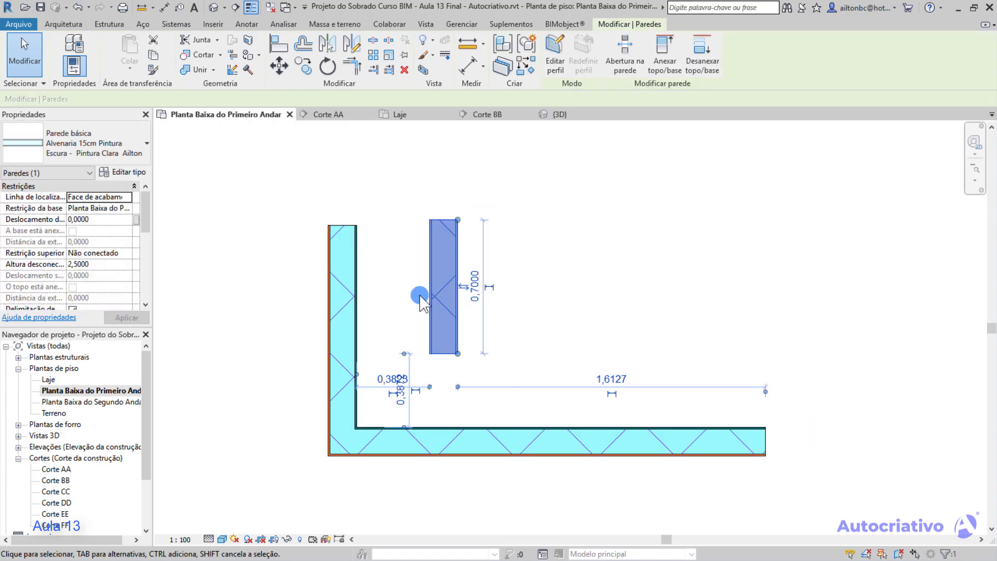
pyautogui.click(301, 67)
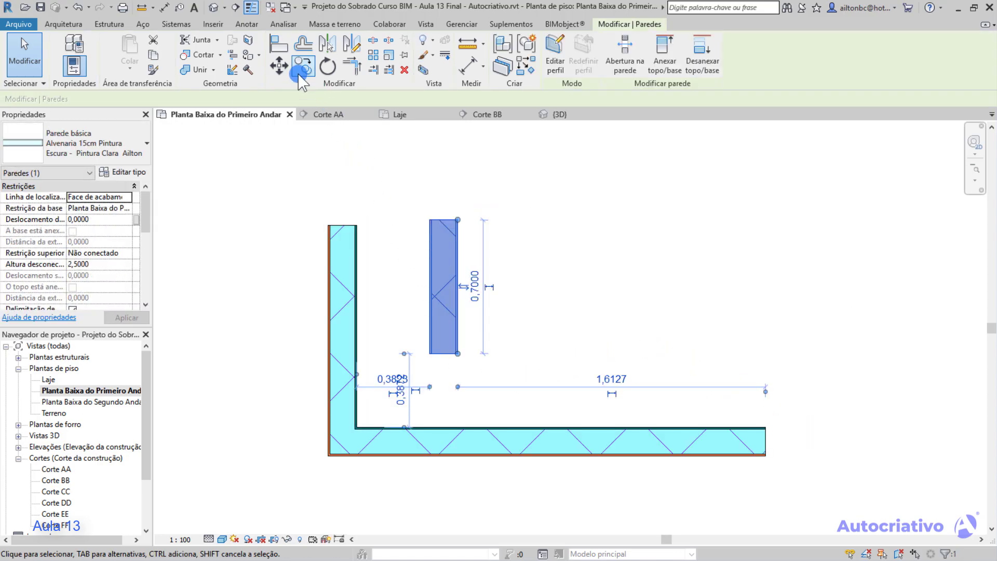
pyautogui.click(429, 353)
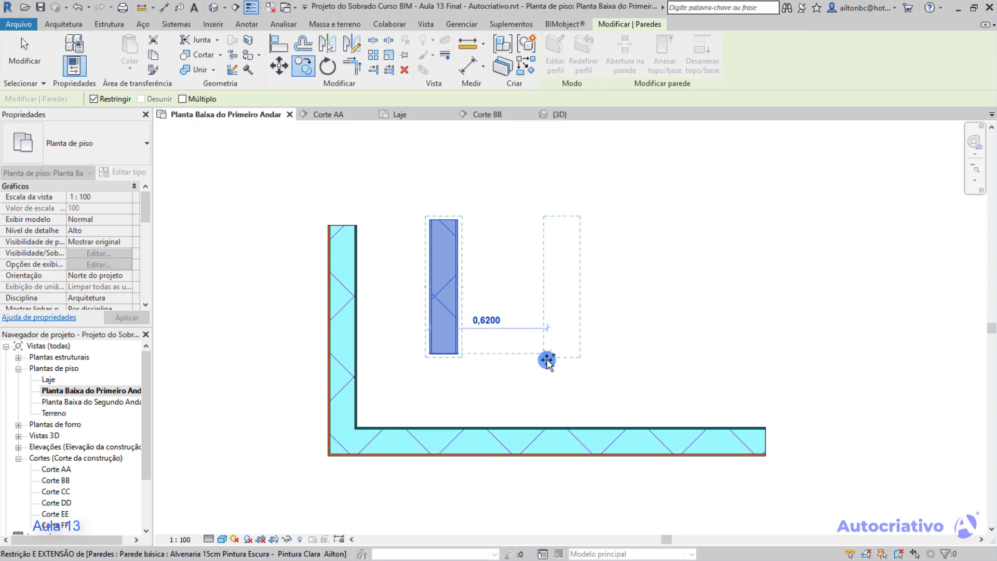
pyautogui.click(574, 359)
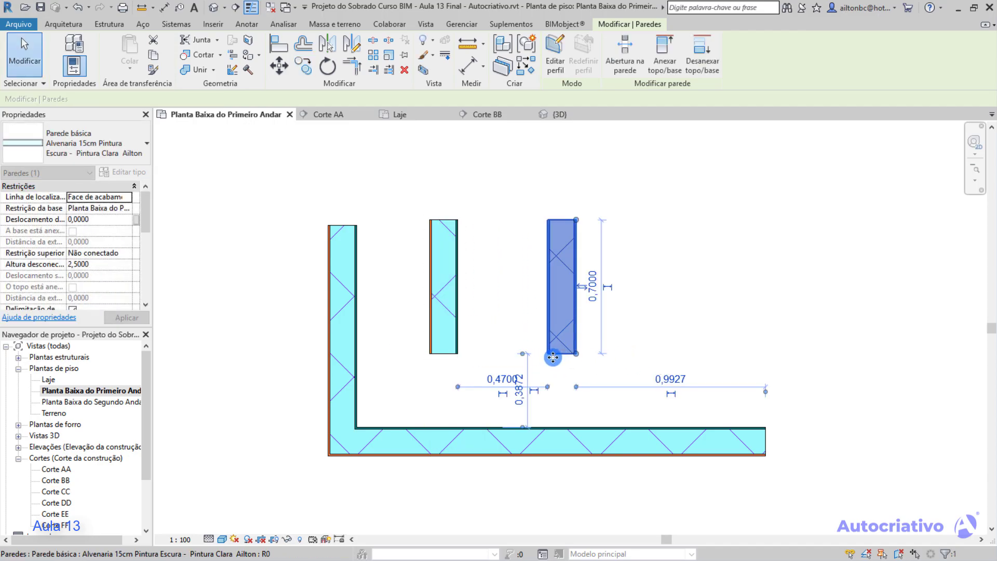
pyautogui.press('Escape')
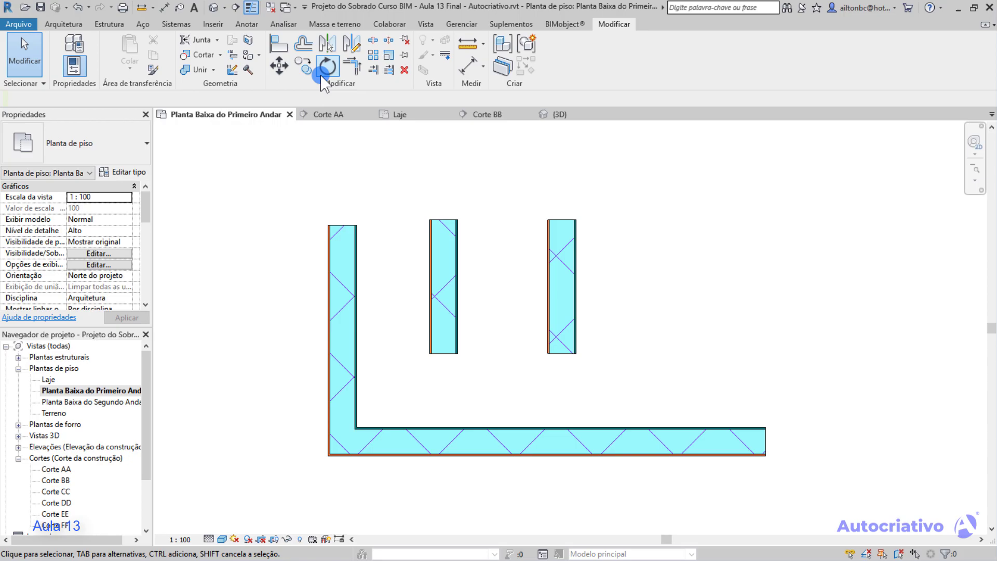
# Cancel another copy of the newly copied vertical wall and delete that wall
pyautogui.click(554, 298)
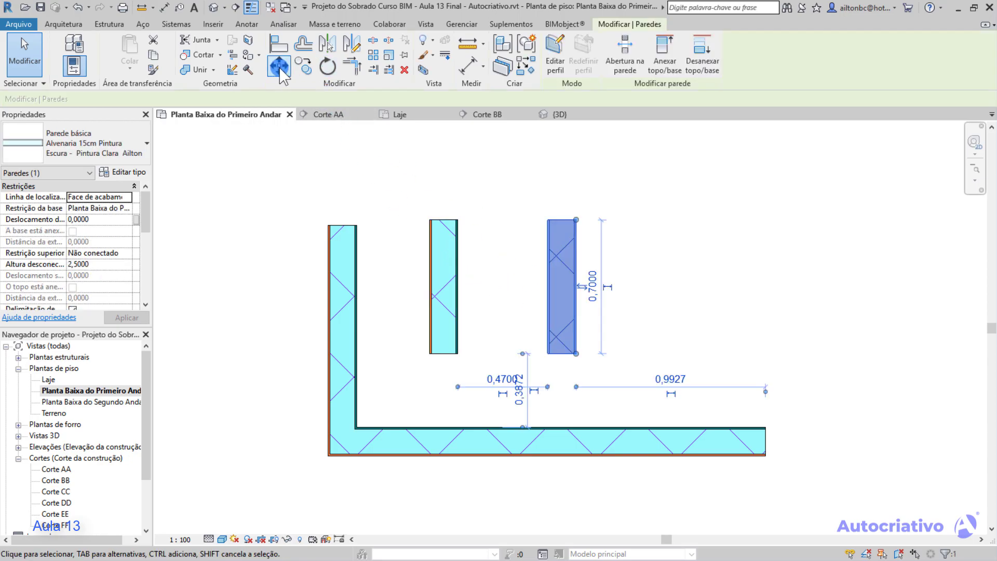
pyautogui.click(304, 66)
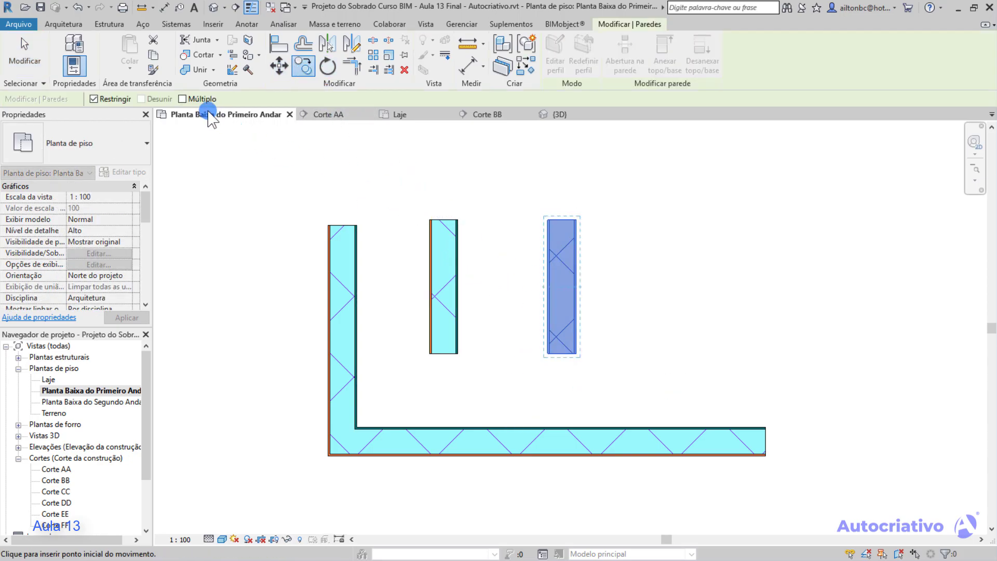
pyautogui.press('Escape')
pyautogui.click(608, 327)
pyautogui.moveTo(606, 334); pyautogui.dragTo(537, 276)
pyautogui.click(540, 281)
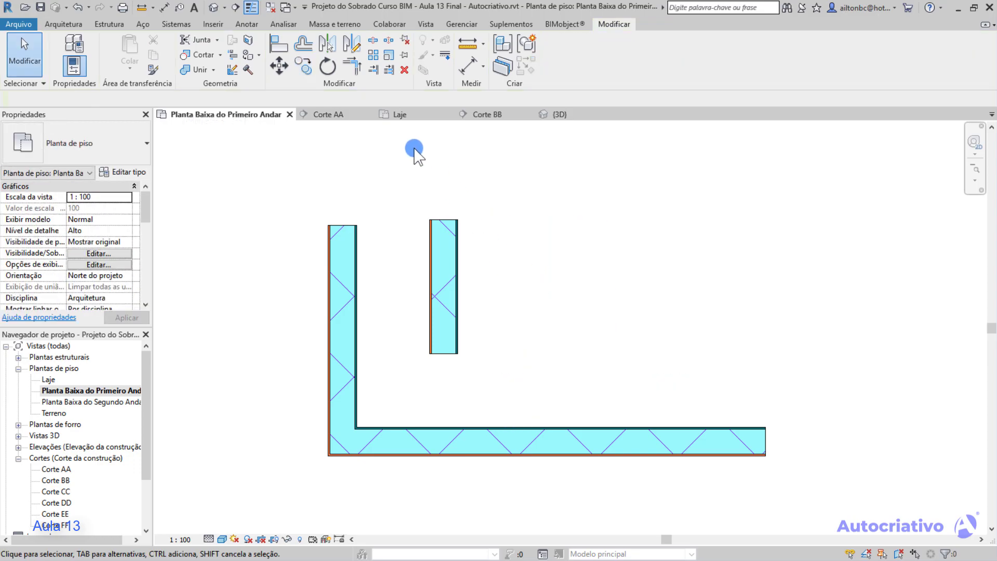
# Copy the short vertical wall three times to the right with the Múltiplo option, spacing the copies about 0,4 m apart
pyautogui.click(303, 61)
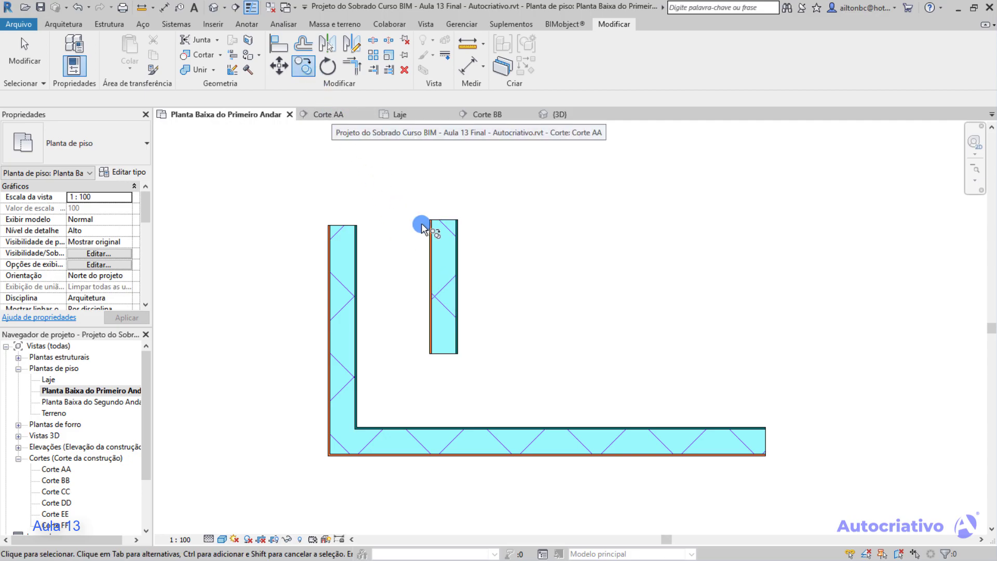
pyautogui.click(435, 271)
pyautogui.press('Return')
pyautogui.click(182, 98)
pyautogui.click(421, 355)
pyautogui.click(502, 354)
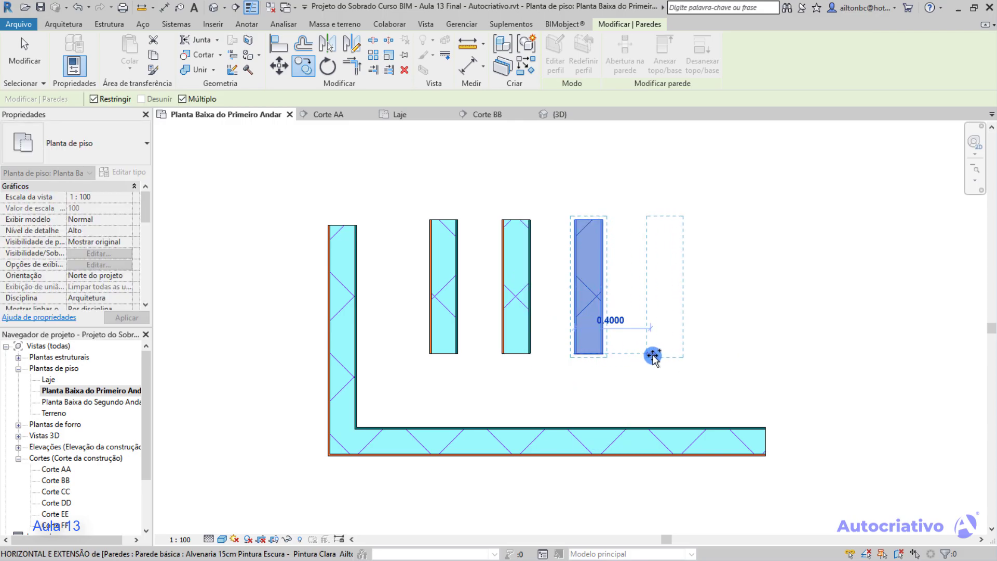
pyautogui.click(652, 355)
pyautogui.press('Escape')
pyautogui.press('Escape')
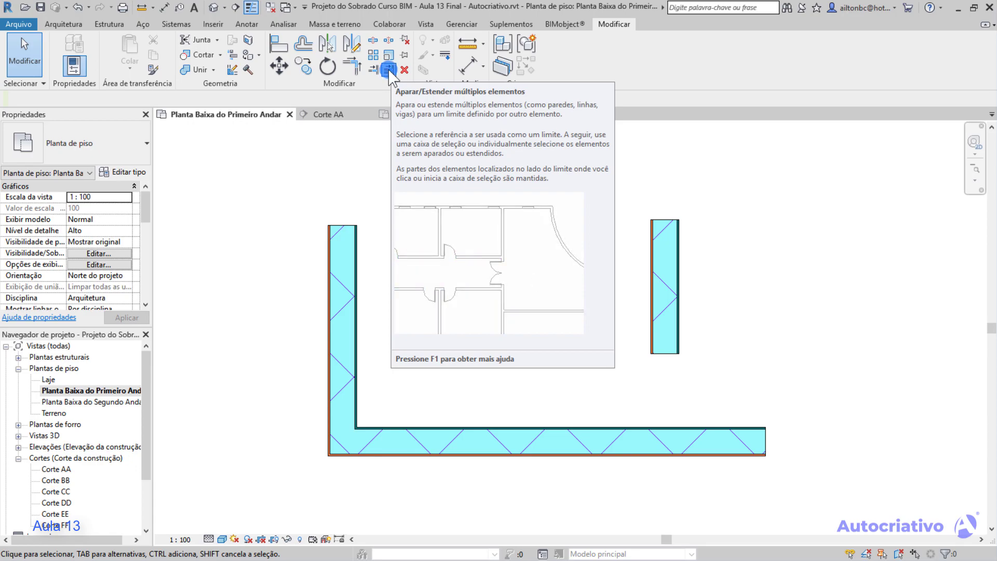
# Extend all four short vertical walls down to the horizontal wall with Aparar/Estender múltiplos elementos
pyautogui.click(389, 69)
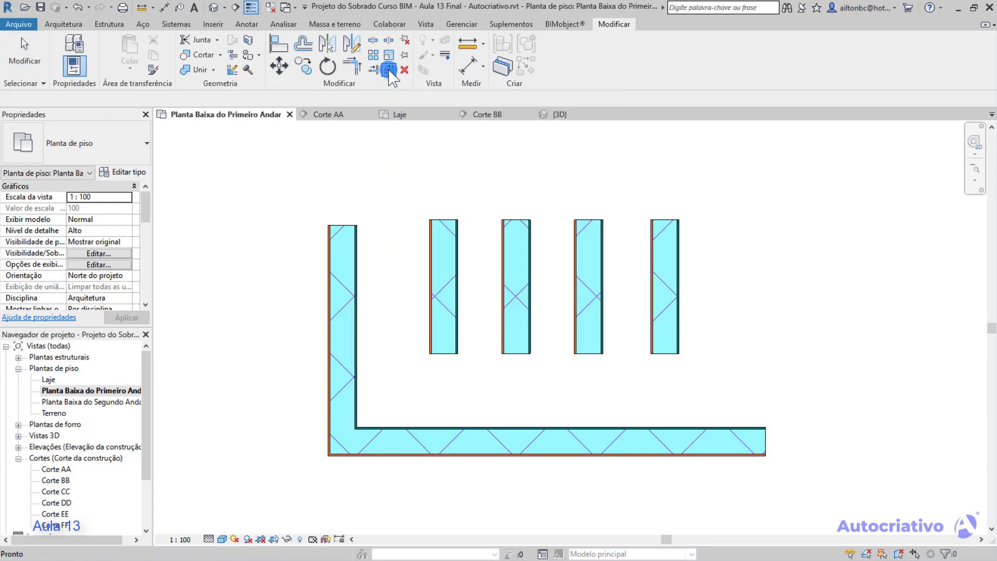
pyautogui.click(432, 444)
pyautogui.moveTo(750, 378); pyautogui.dragTo(397, 312)
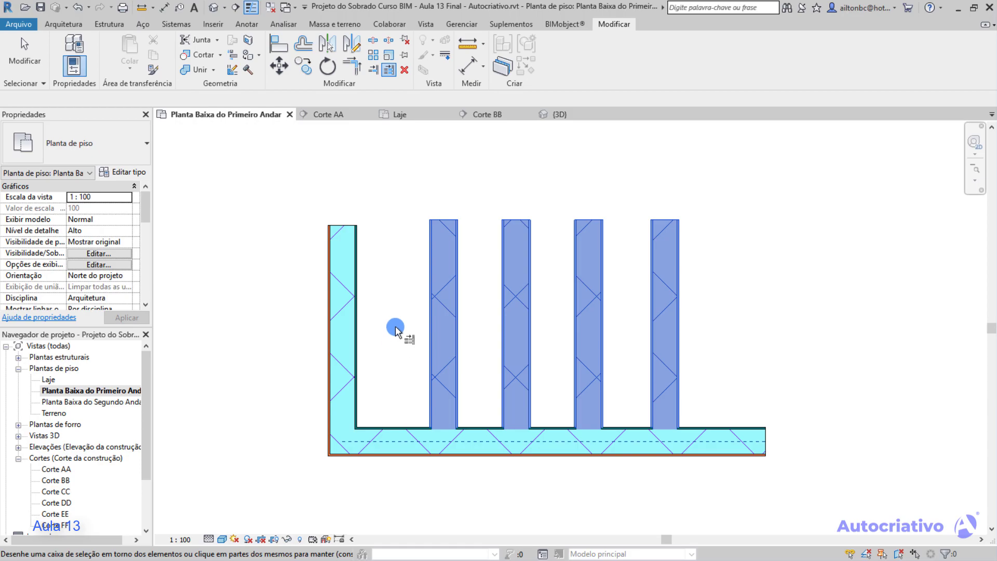
pyautogui.press('Escape')
pyautogui.press('Escape')
# Move the four extended vertical walls straight down together
pyautogui.moveTo(393, 339); pyautogui.dragTo(394, 290, button='middle')
pyautogui.moveTo(734, 330); pyautogui.dragTo(406, 240)
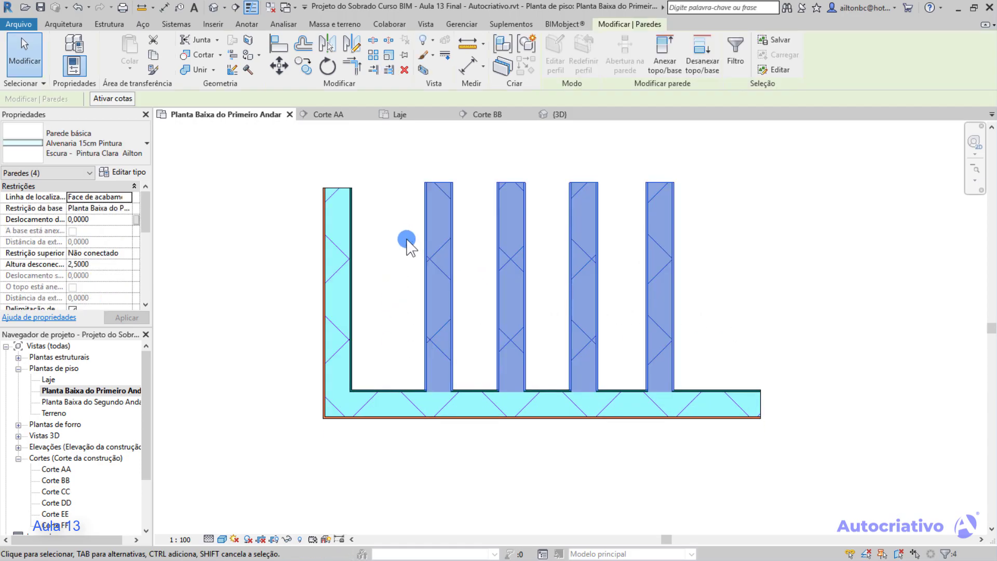
pyautogui.click(284, 70)
pyautogui.click(396, 227)
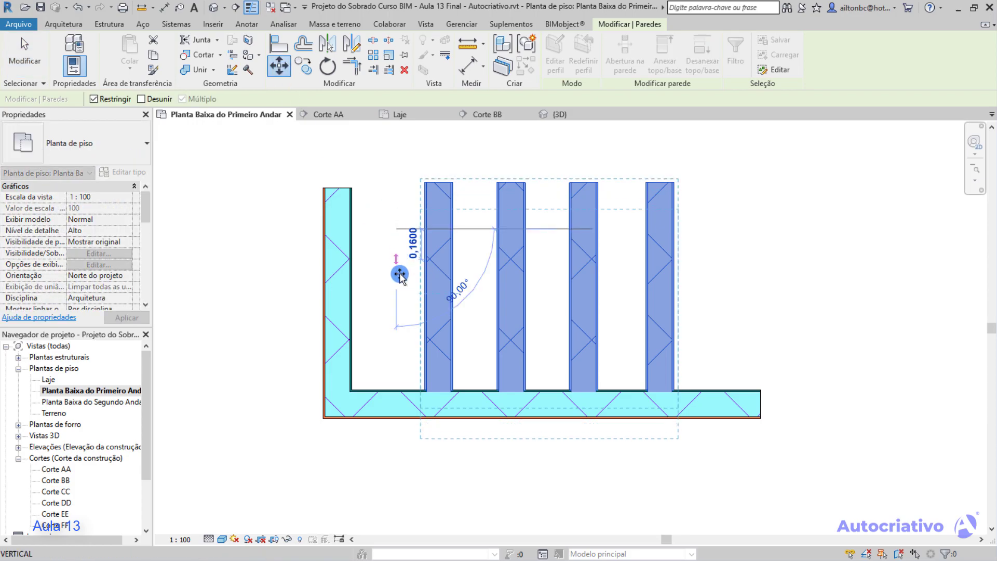
pyautogui.click(393, 327)
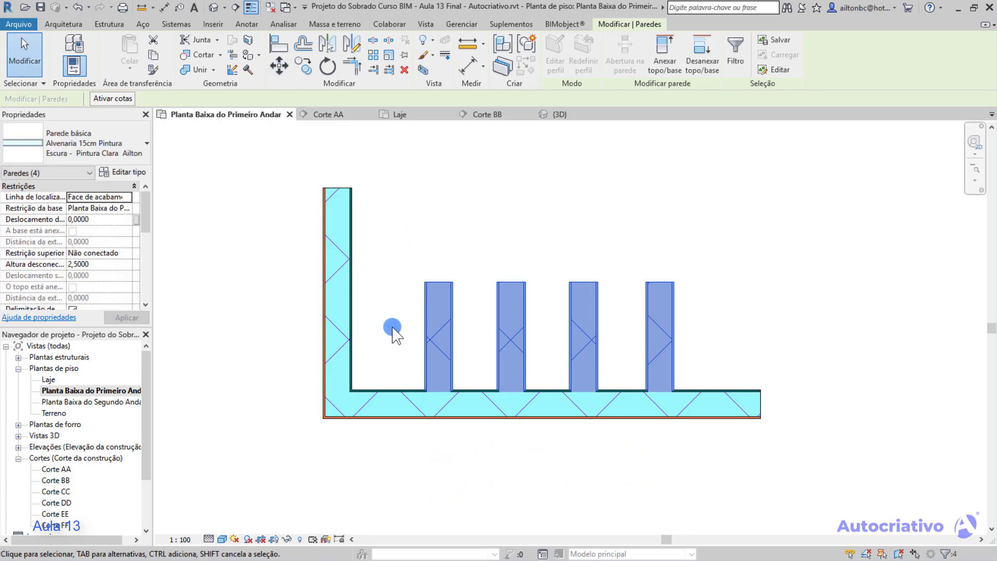
# Undo both the downward move and the extension of the four vertical walls
pyautogui.click(394, 328)
pyautogui.moveTo(396, 319); pyautogui.dragTo(398, 283, button='middle')
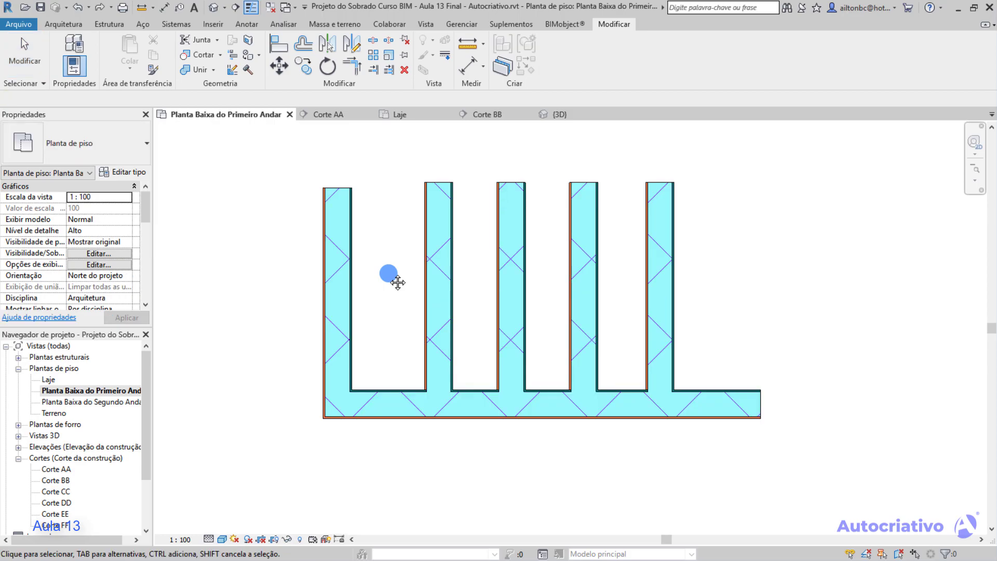
pyautogui.hotkey('ctrl', 'z')
# Move the four short vertical walls straight down about 0,8 m together so they cross the horizontal wall
pyautogui.moveTo(593, 335); pyautogui.dragTo(418, 283)
pyautogui.click(279, 66)
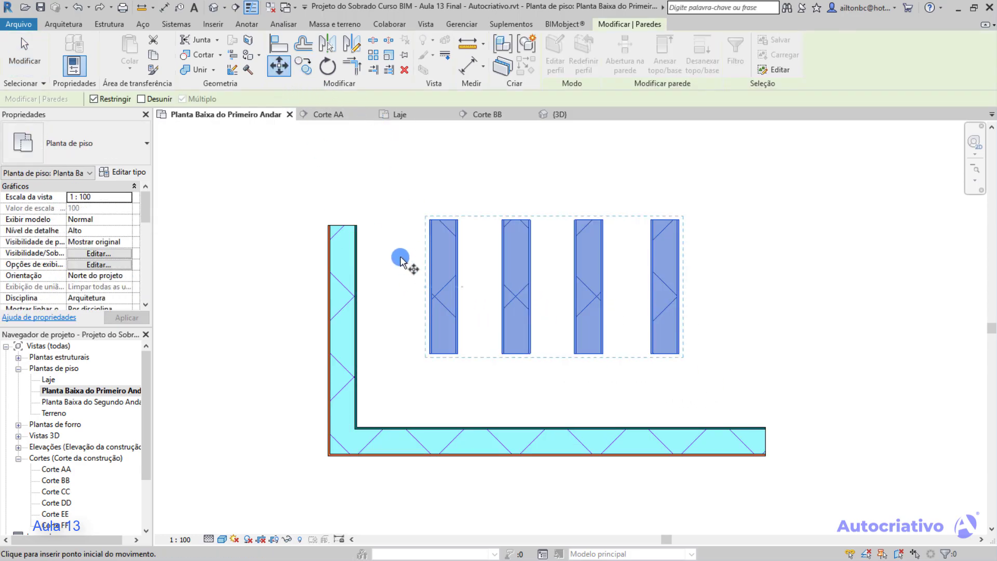
pyautogui.click(401, 256)
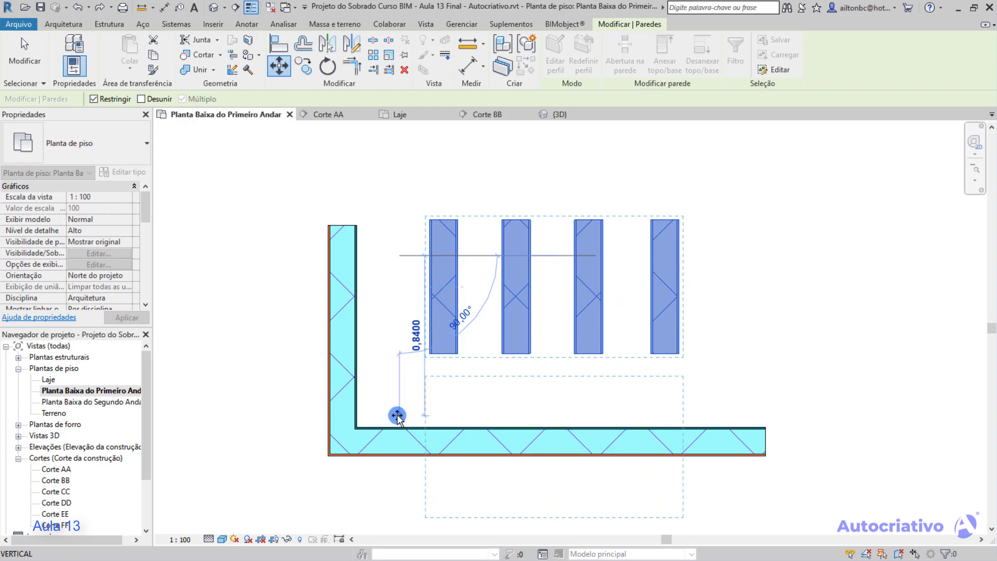
pyautogui.click(397, 409)
pyautogui.click(525, 332)
pyautogui.moveTo(532, 325); pyautogui.dragTo(501, 222, button='middle')
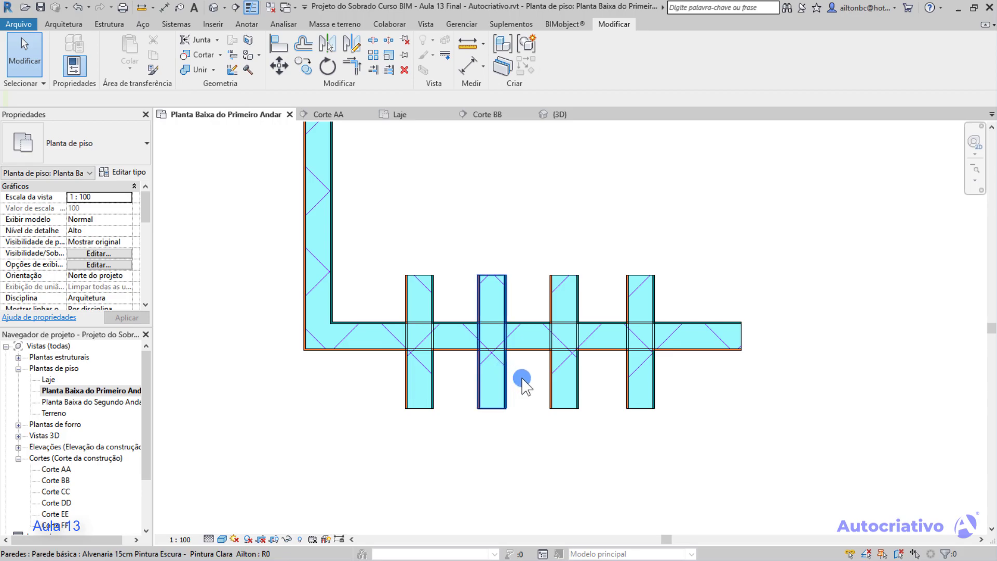
# Delete all four short vertical walls that cross the horizontal wall
pyautogui.moveTo(661, 421); pyautogui.dragTo(393, 375)
pyautogui.press('Delete')
pyautogui.press('Delete')
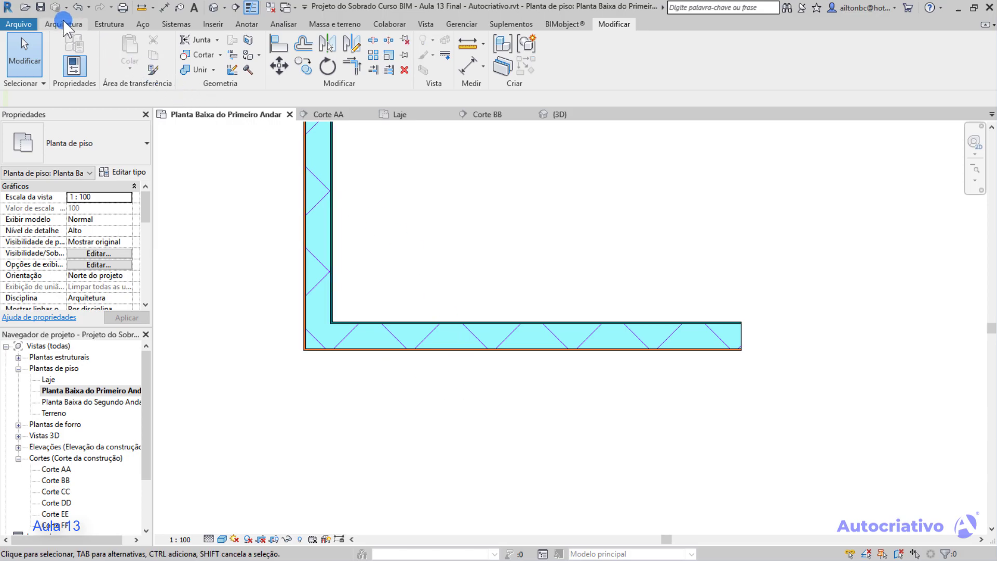
# Try a vertical wall about 1,42 m long across the horizontal wall, inspect the crossing up close, and undo the wall
pyautogui.click(64, 19)
pyautogui.click(69, 46)
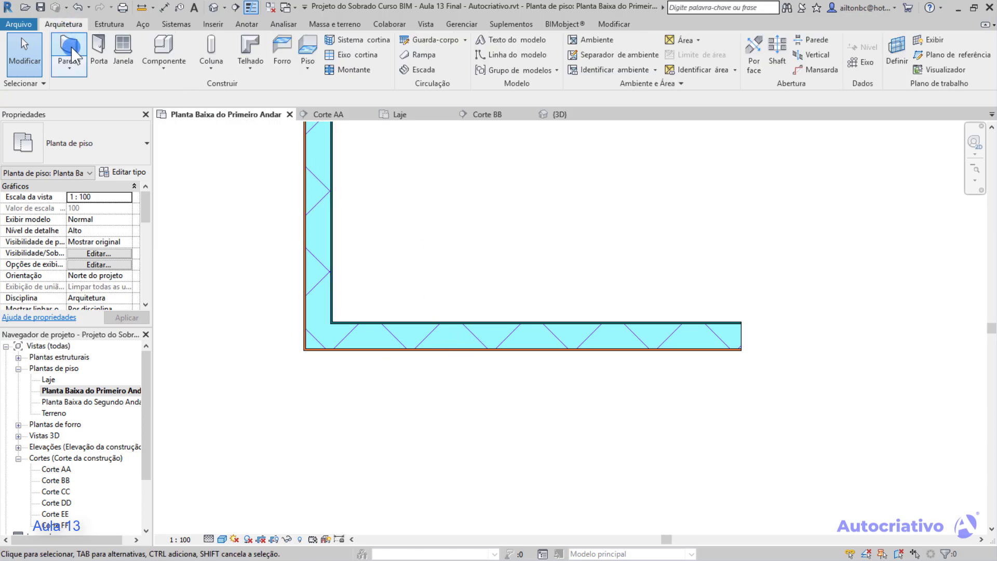
pyautogui.click(406, 202)
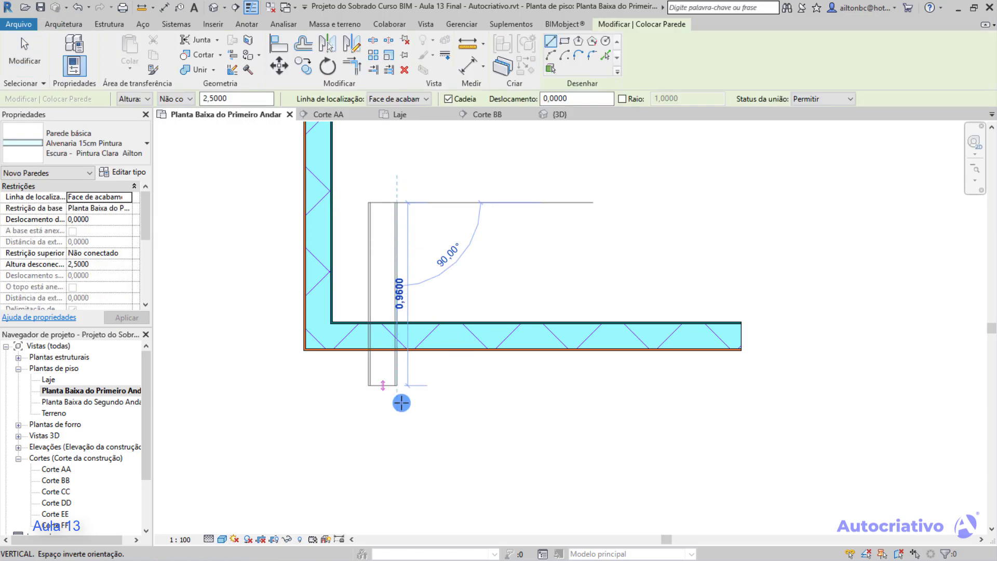
pyautogui.click(393, 473)
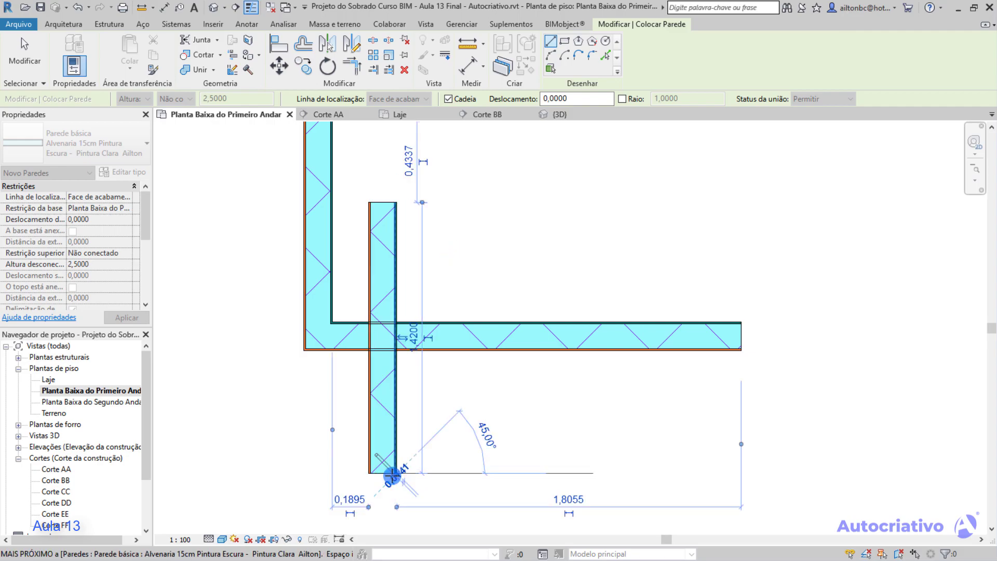
pyautogui.press('Escape')
pyautogui.scroll(2, 475, 390)
pyautogui.press('Escape')
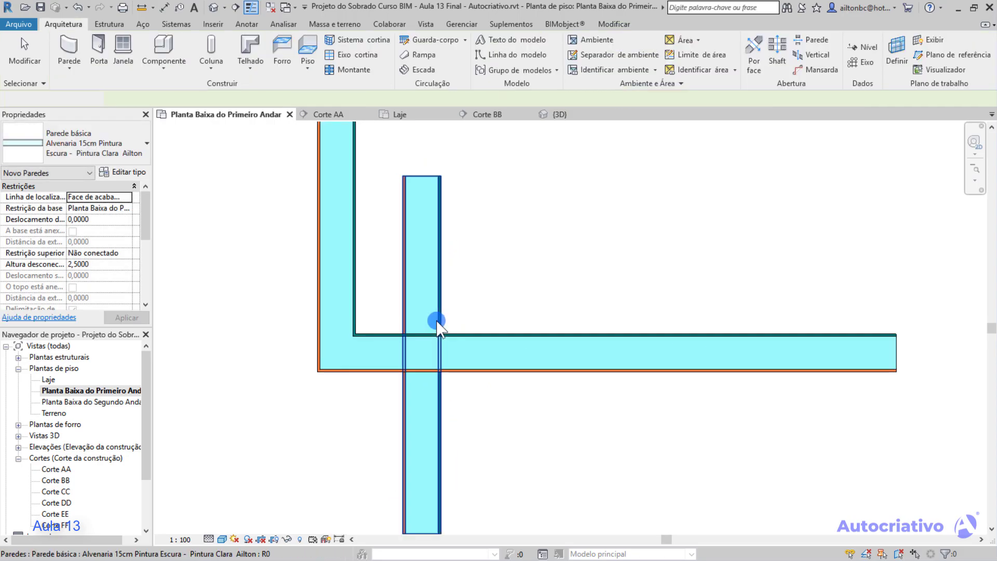
pyautogui.scroll(5, 428, 347)
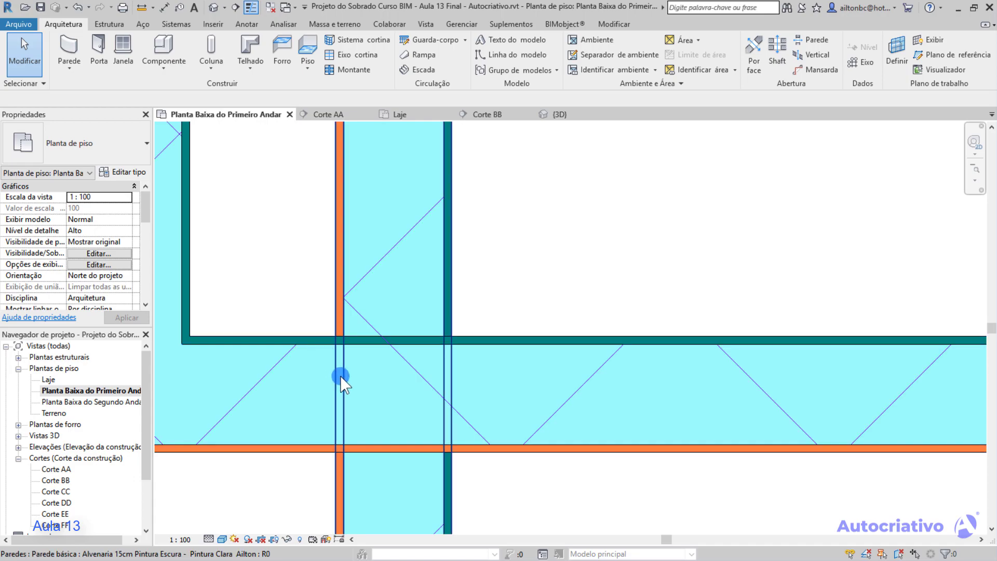
pyautogui.scroll(-5, 341, 376)
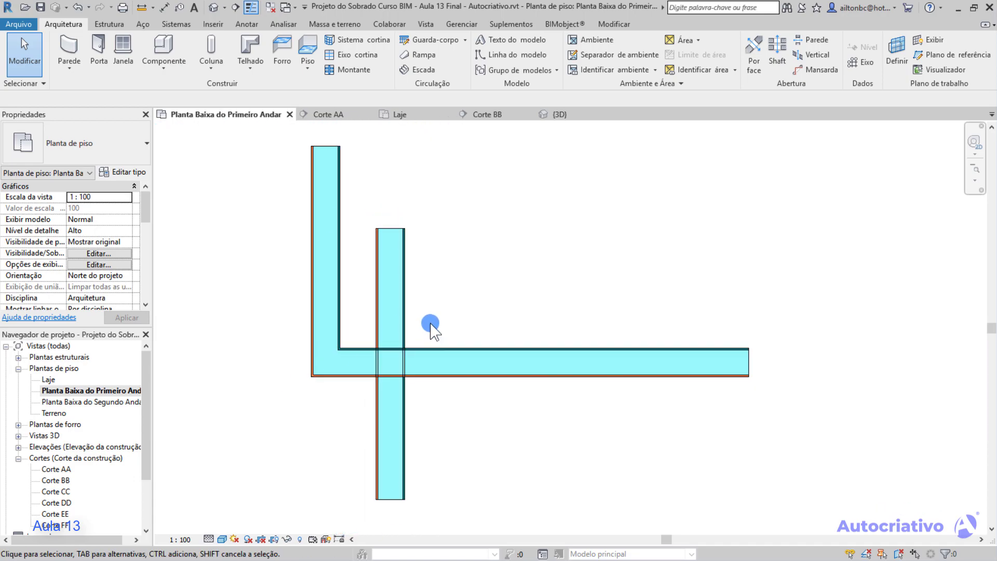
pyautogui.hotkey('ctrl', 'z')
# Draw a vertical wall about 1,32 m long across the horizontal wall, about 0,22 m from the tall corner wall
pyautogui.moveTo(433, 243); pyautogui.dragTo(410, 271, button='middle')
pyautogui.press('w')
pyautogui.press('a')
pyautogui.click(410, 207)
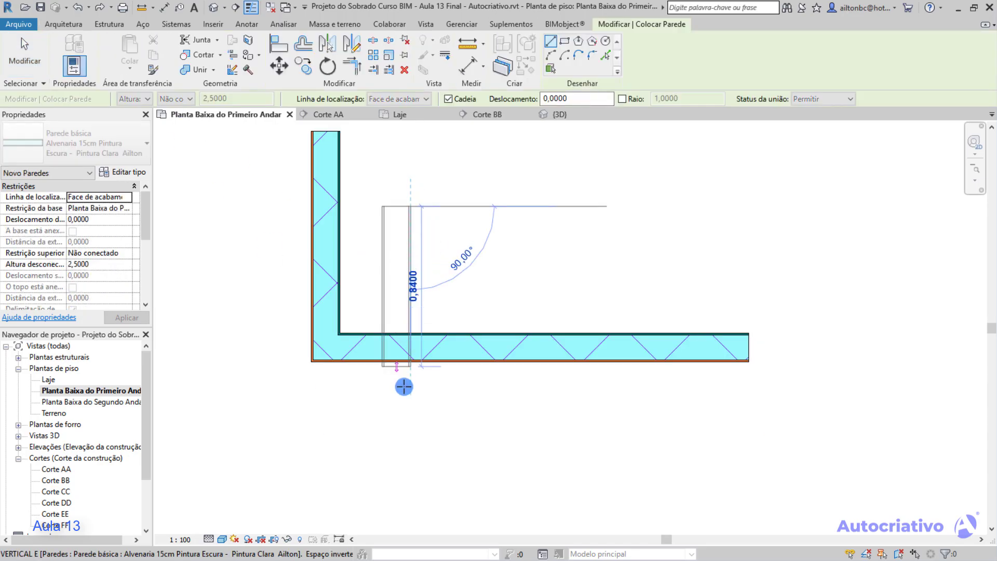
pyautogui.click(411, 456)
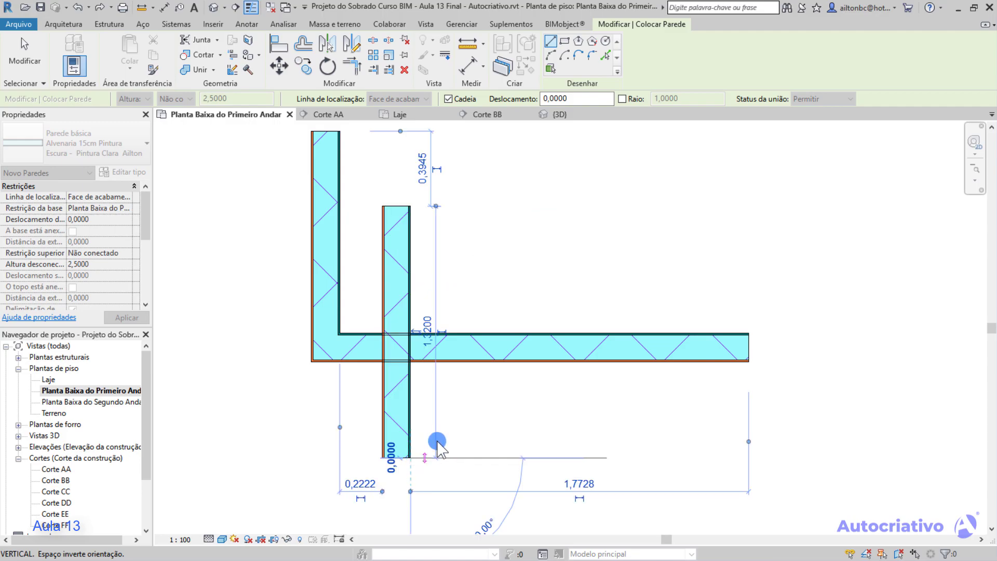
pyautogui.press('Escape')
pyautogui.moveTo(423, 452); pyautogui.dragTo(440, 472, button='middle')
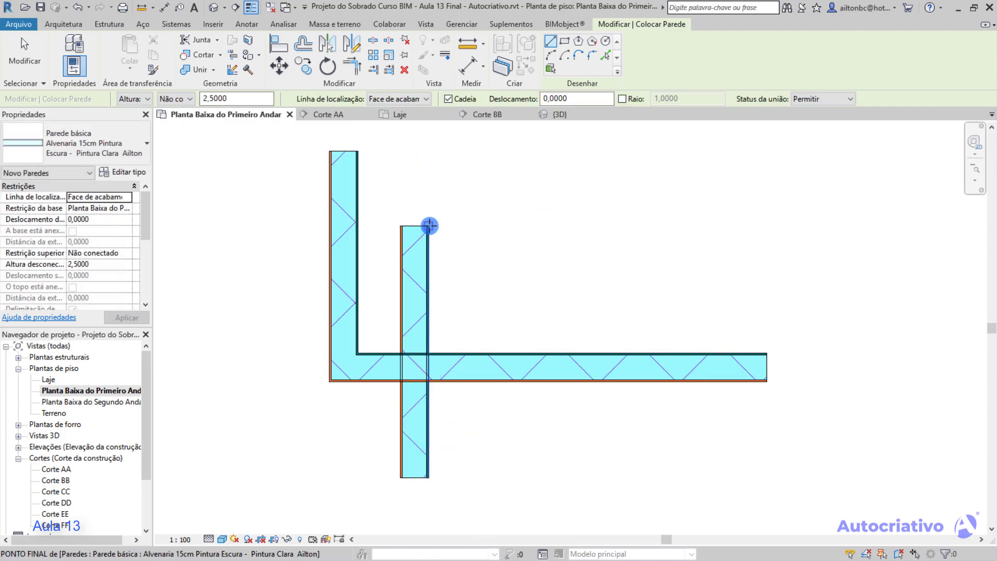
# Draw two more vertical walls about 1,32 m long across the horizontal wall, spaced about 0,11 m apart, to the right of the first
pyautogui.click(480, 231)
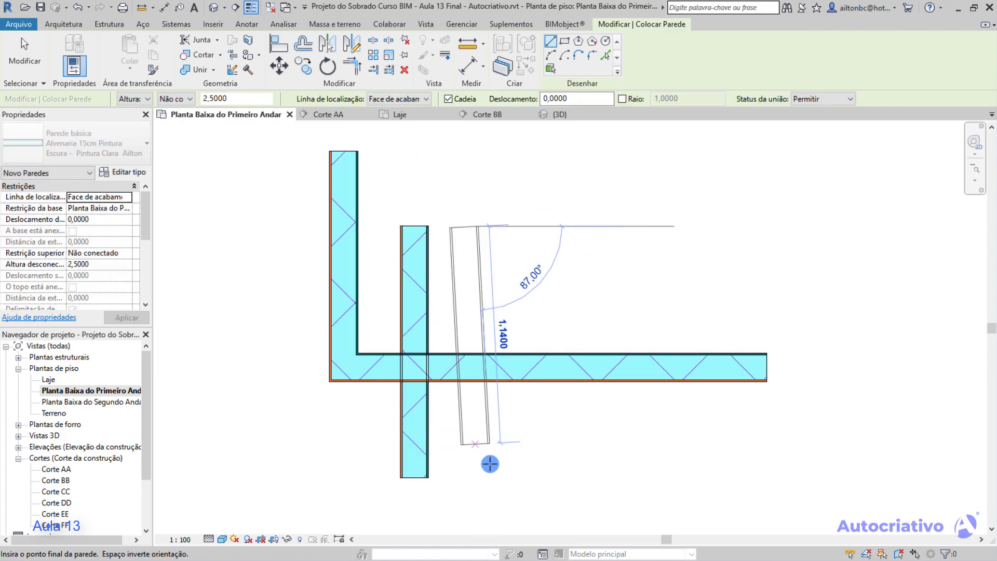
pyautogui.click(479, 478)
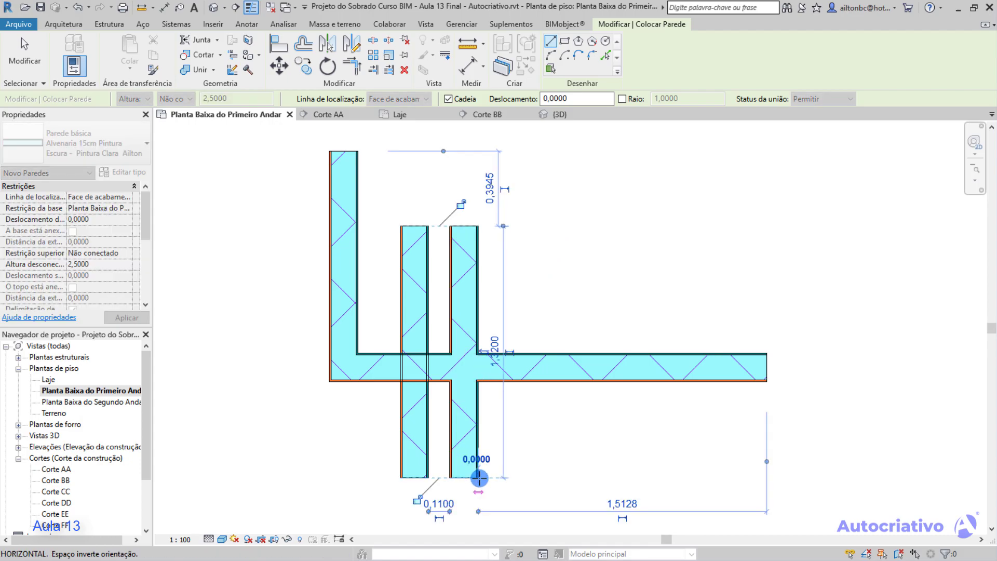
pyautogui.press('Escape')
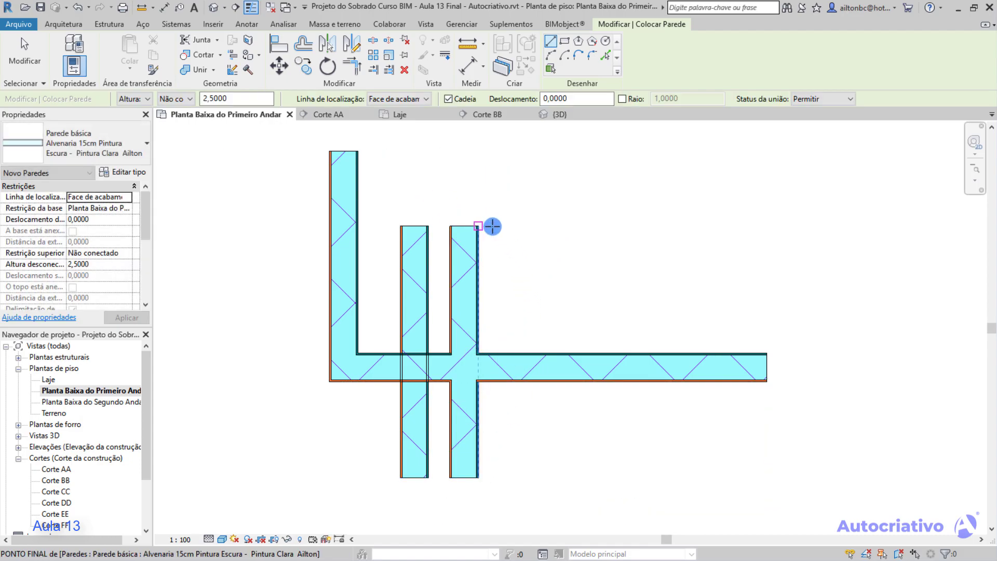
pyautogui.click(494, 225)
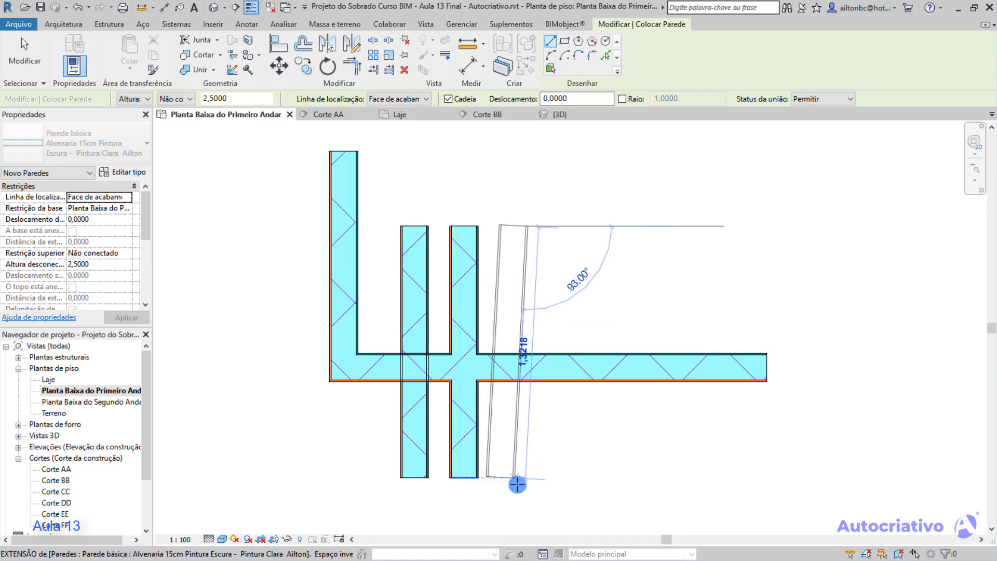
pyautogui.click(530, 478)
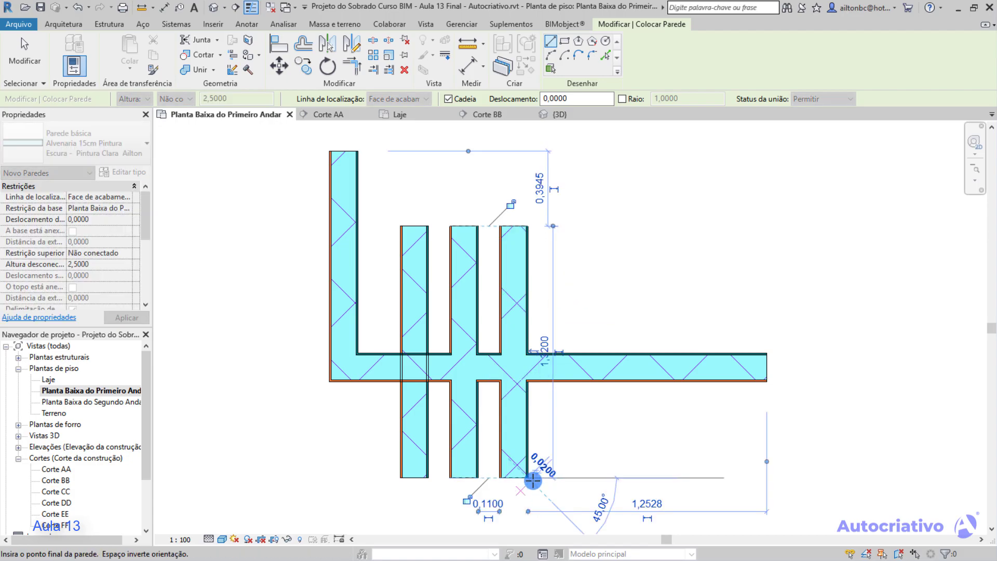
pyautogui.press('Escape')
pyautogui.press('Escape')
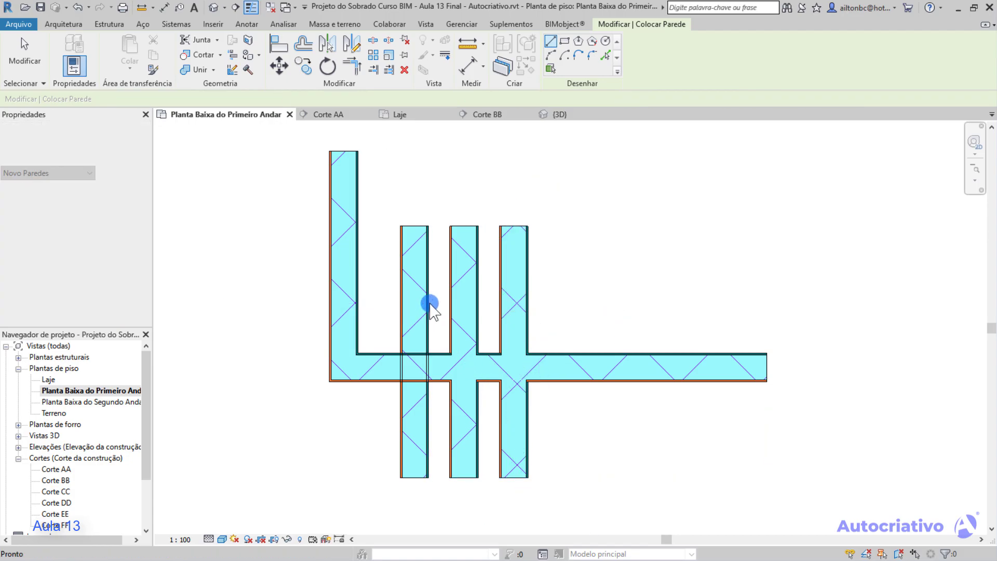
# Delete the leftmost of the three vertical walls crossing the horizontal wall
pyautogui.click(430, 290)
pyautogui.press('Delete')
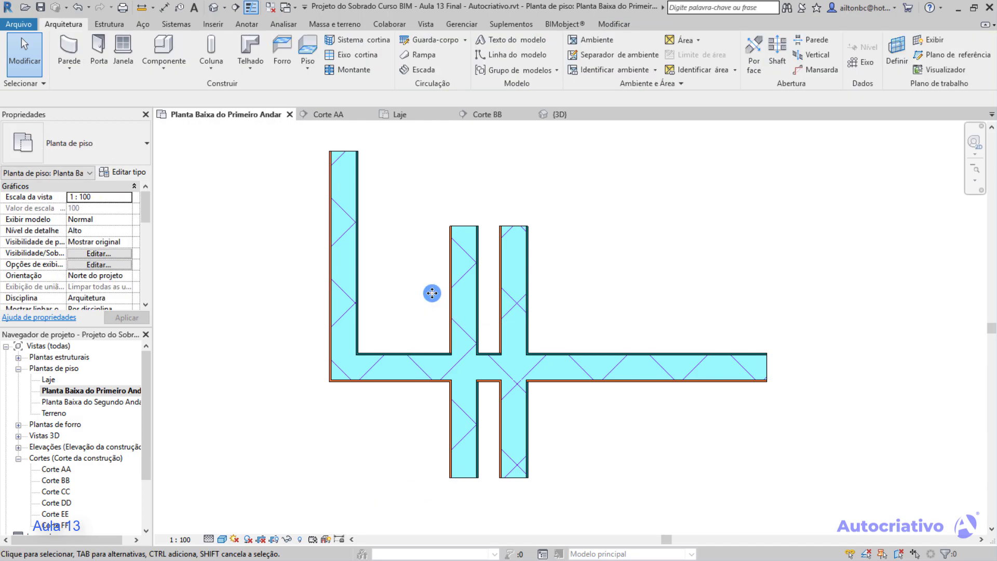
# Trim both crossing vertical walls at the horizontal wall with Aparar/Estender múltiplos elementos, keeping their upper parts
pyautogui.click(615, 24)
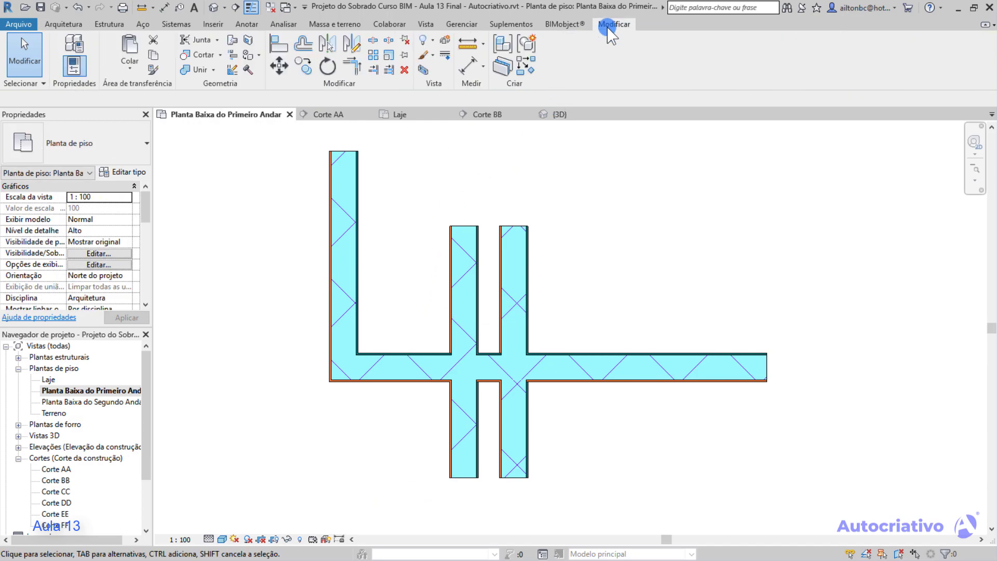
pyautogui.moveTo(612, 254); pyautogui.dragTo(606, 274, button='middle')
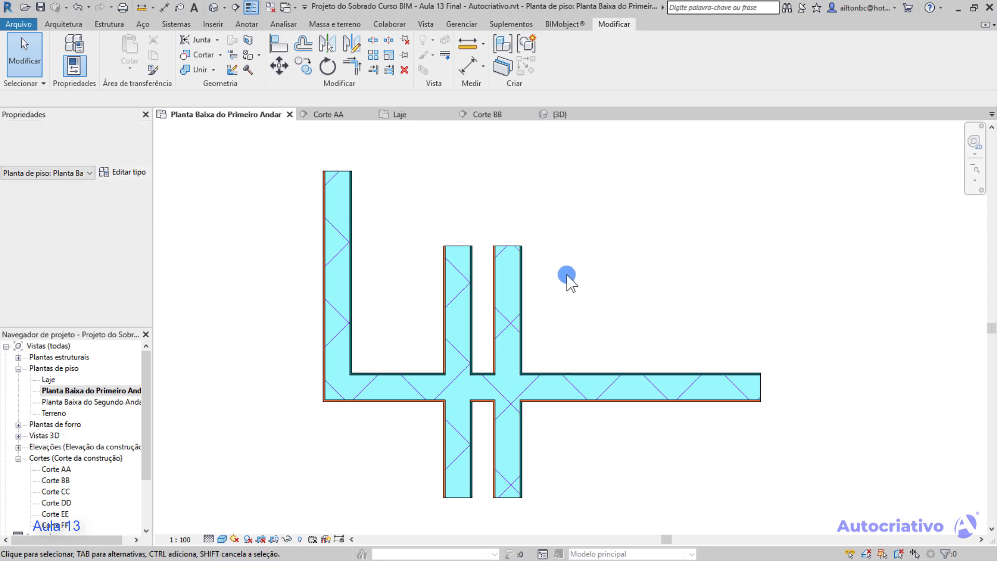
pyautogui.click(389, 69)
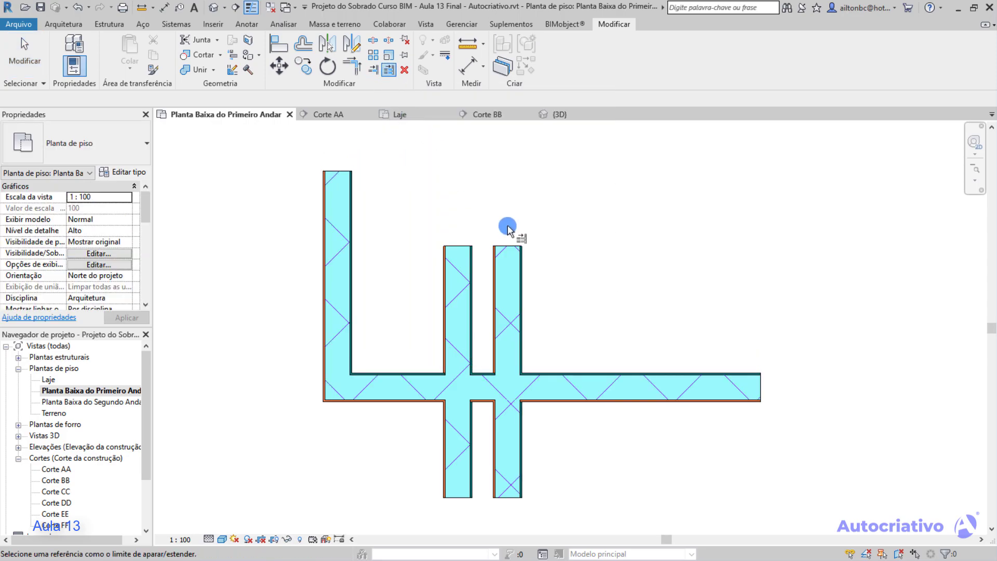
pyautogui.click(570, 388)
pyautogui.moveTo(560, 330); pyautogui.dragTo(407, 227)
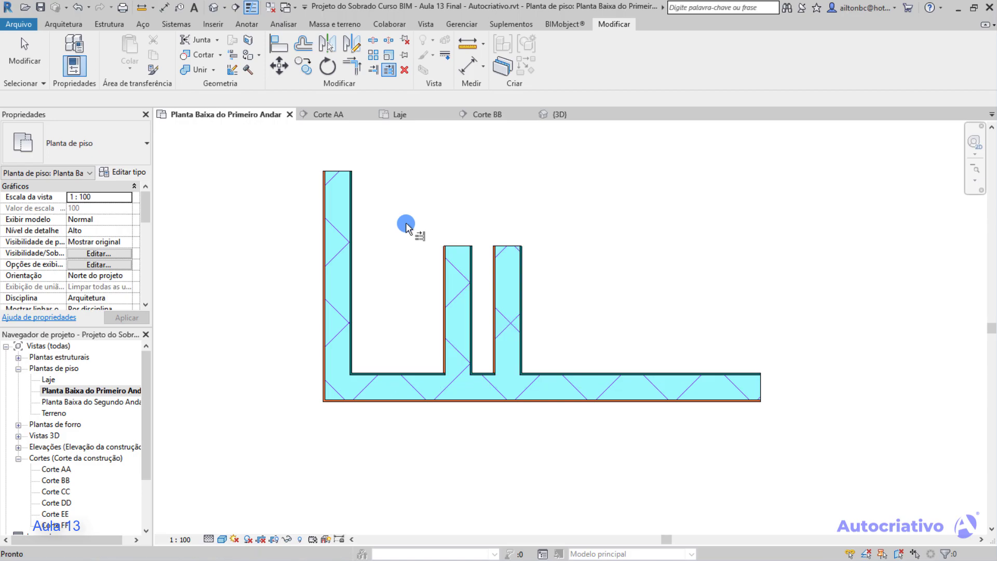
pyautogui.press('Escape')
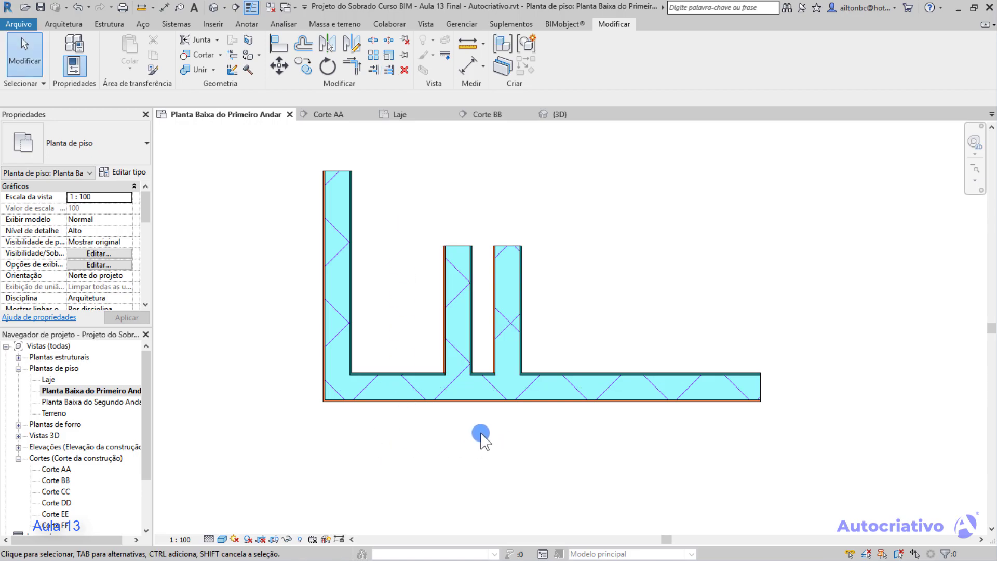
pyautogui.moveTo(581, 319); pyautogui.dragTo(400, 346, button='middle')
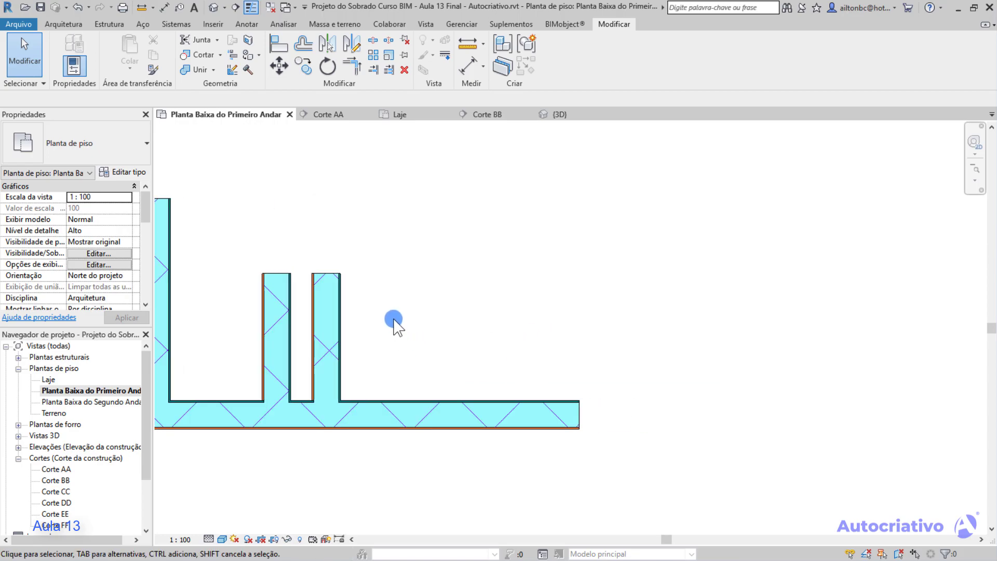
pyautogui.press('w')
pyautogui.press('a')
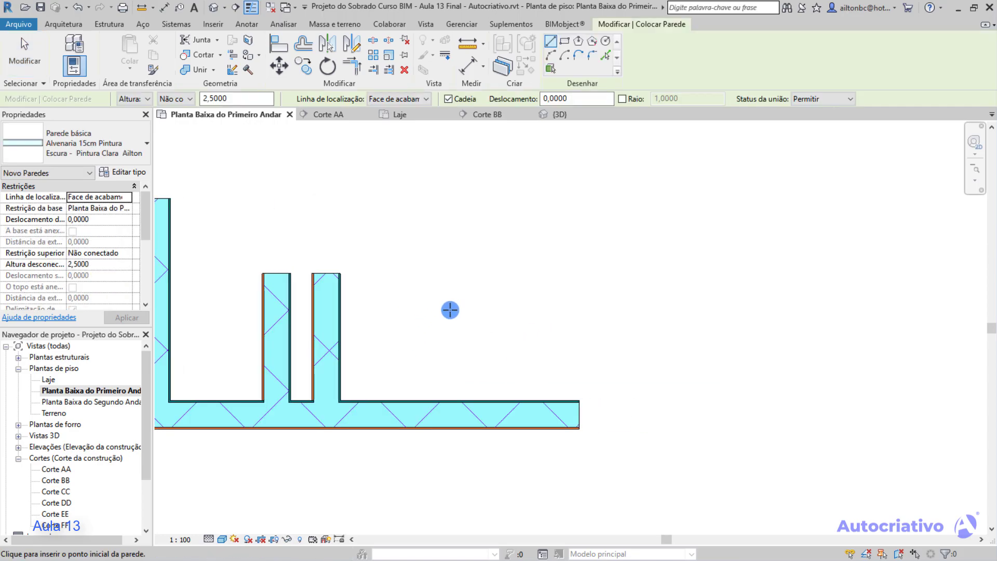
pyautogui.moveTo(523, 297); pyautogui.dragTo(537, 325, button='middle')
pyautogui.press('Escape')
pyautogui.press('Escape')
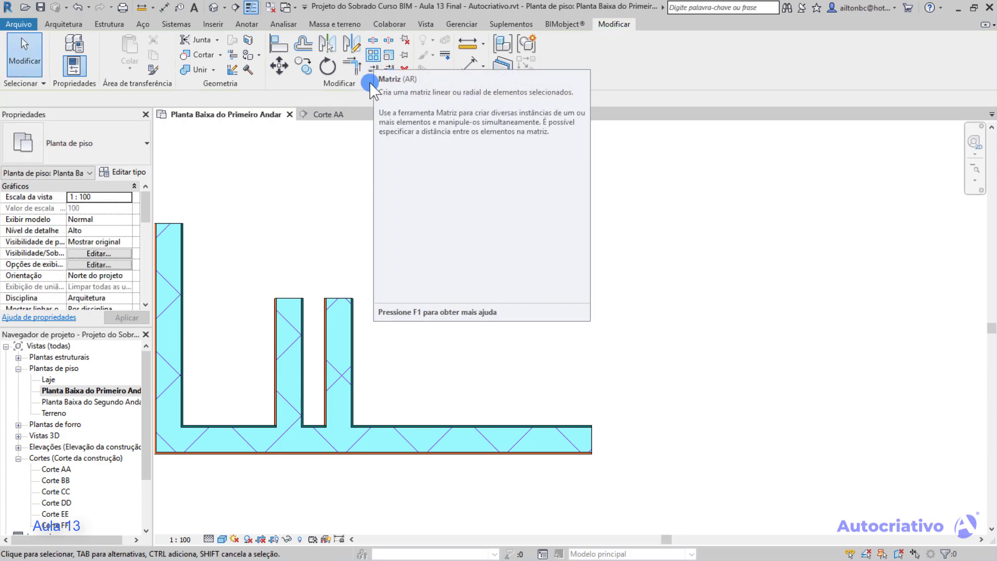
# Draw a circular wall with an inner radius of about 0,37 m in the empty area right of the sample walls
pyautogui.scroll(-2, 415, 199)
pyautogui.moveTo(428, 240); pyautogui.dragTo(478, 273, button='middle')
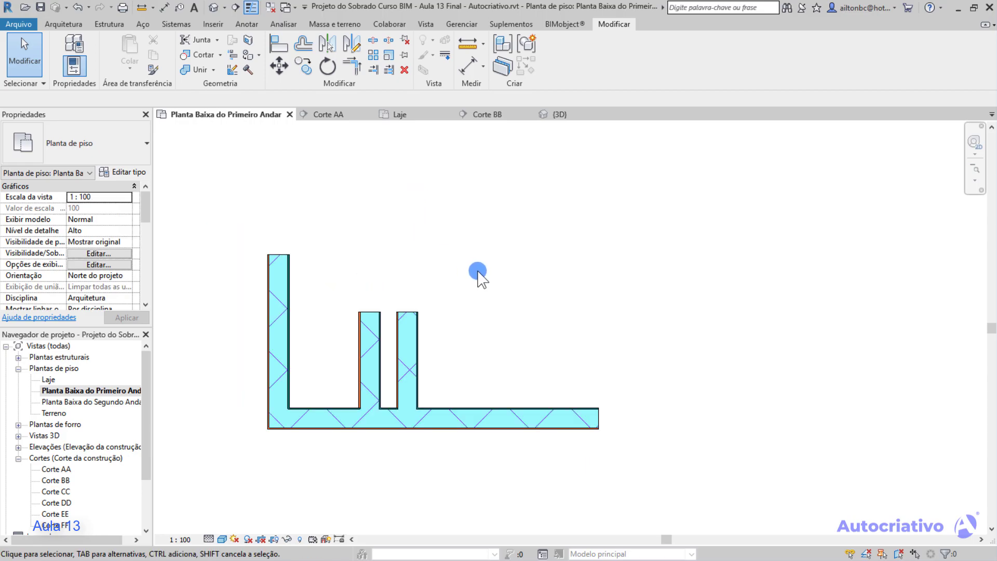
pyautogui.press('w')
pyautogui.press('a')
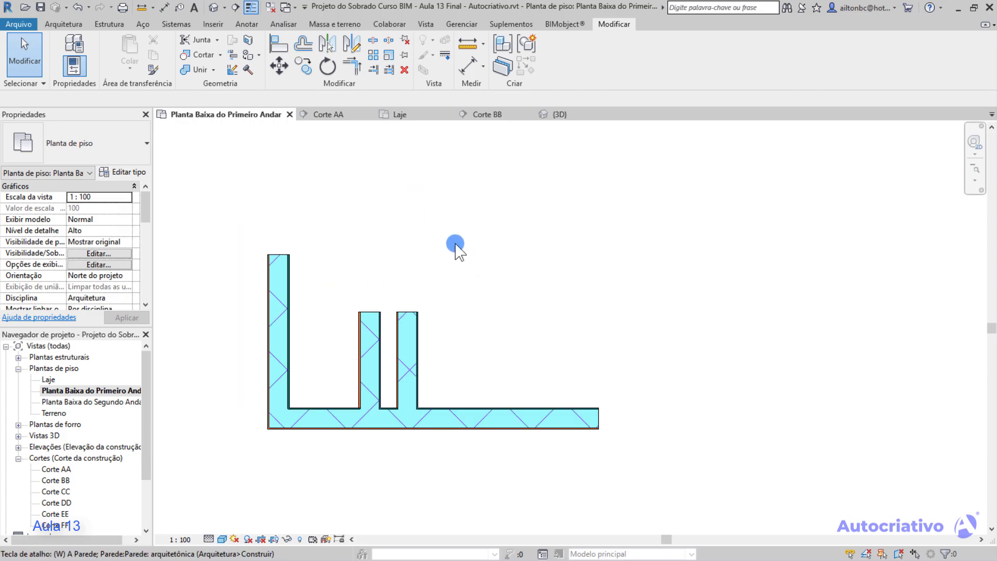
pyautogui.click(549, 98)
pyautogui.click(605, 42)
pyautogui.moveTo(670, 256); pyautogui.dragTo(507, 263, button='middle')
pyautogui.click(499, 272)
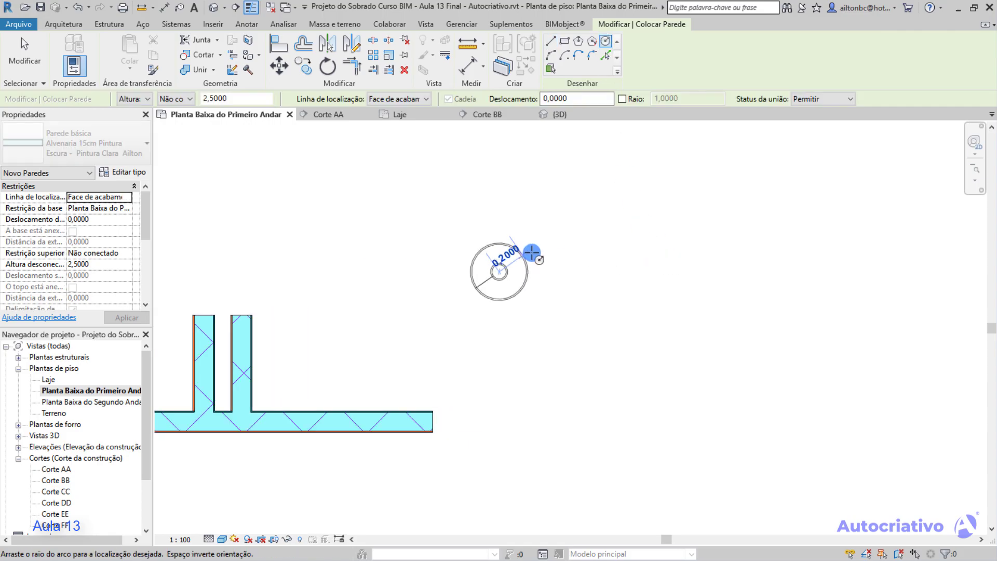
pyautogui.click(573, 260)
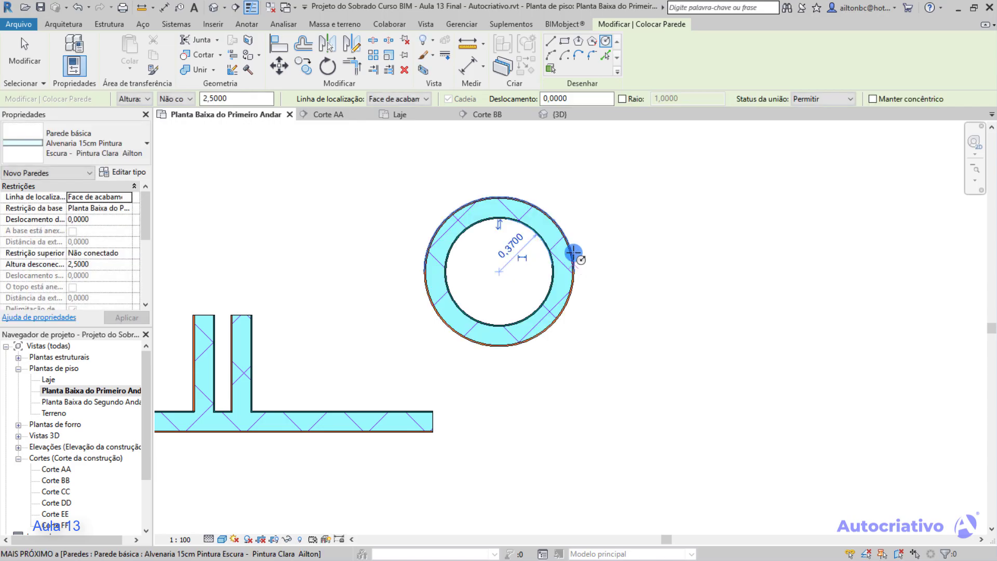
pyautogui.press('Escape')
pyautogui.press('Escape')
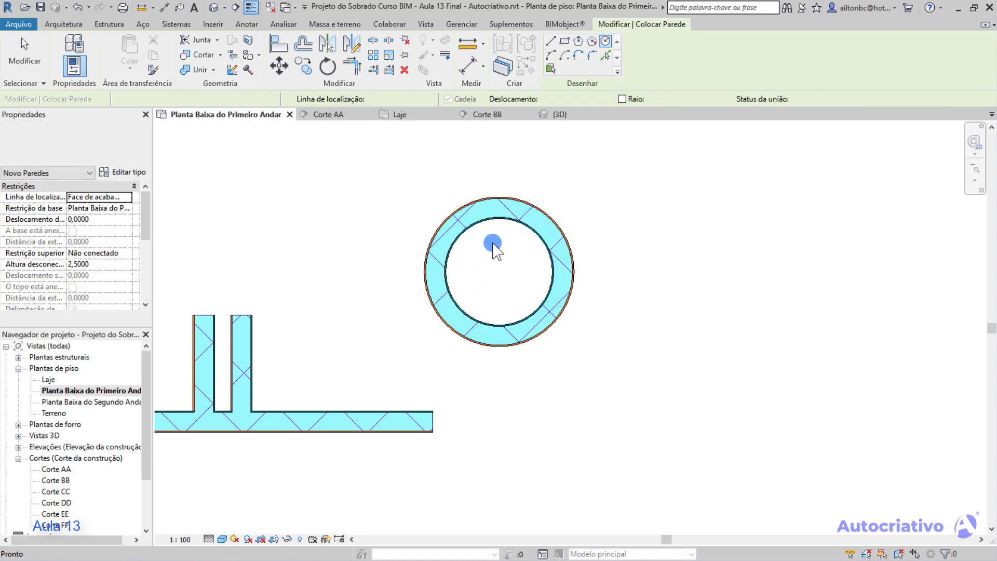
# Place an architectural column, M_Coluna retangular 457 x 475mm, just above the circular wall, about 0,86 m from its centre
pyautogui.scroll(3, 481, 242)
pyautogui.moveTo(517, 234); pyautogui.dragTo(503, 271, button='middle')
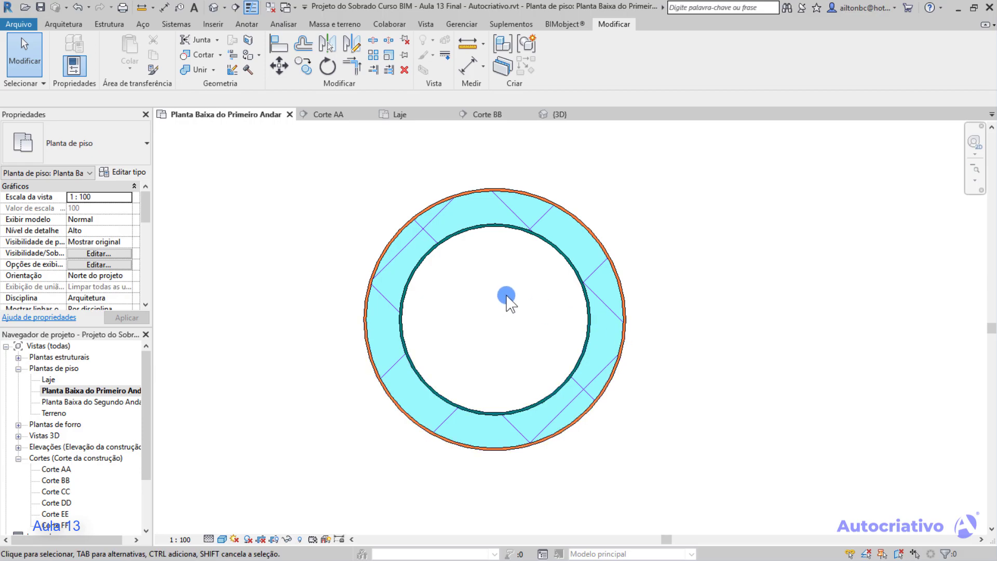
pyautogui.moveTo(511, 293)
pyautogui.mouseDown(button='middle')
pyautogui.moveTo(567, 281)
pyautogui.moveTo(555, 275)
pyautogui.mouseUp(button='middle')
pyautogui.scroll(-1, 567, 281)
pyautogui.click(72, 24)
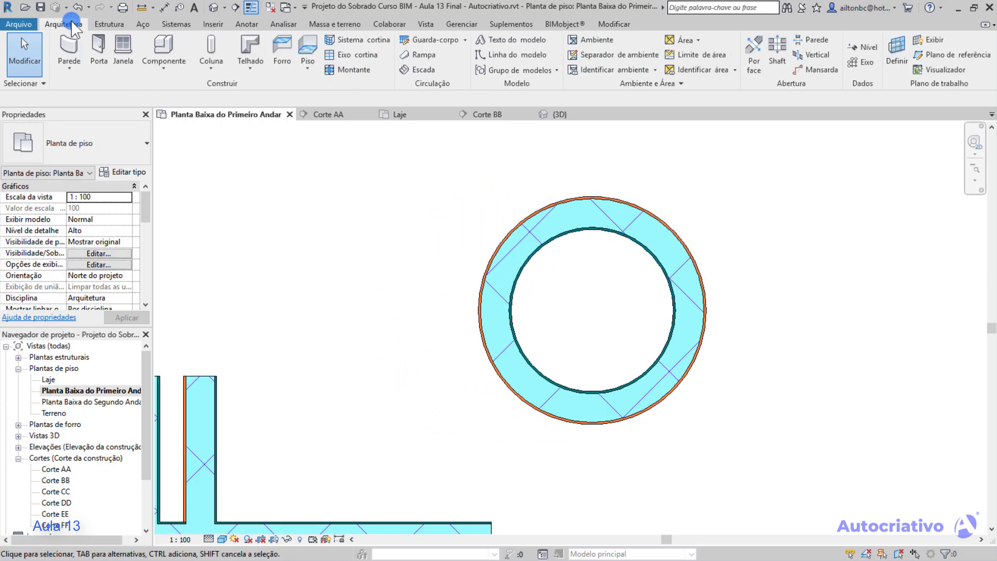
pyautogui.click(212, 69)
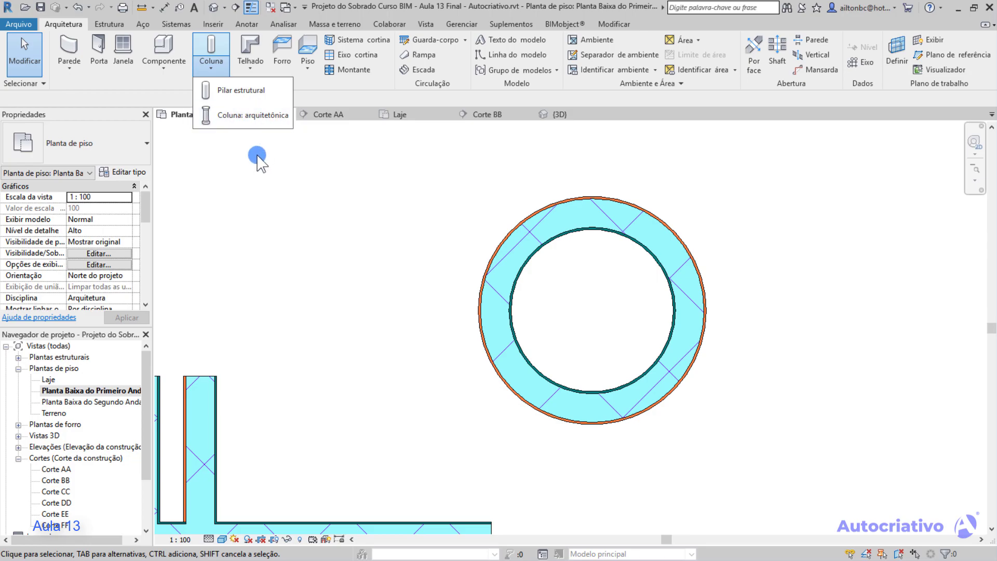
pyautogui.click(249, 120)
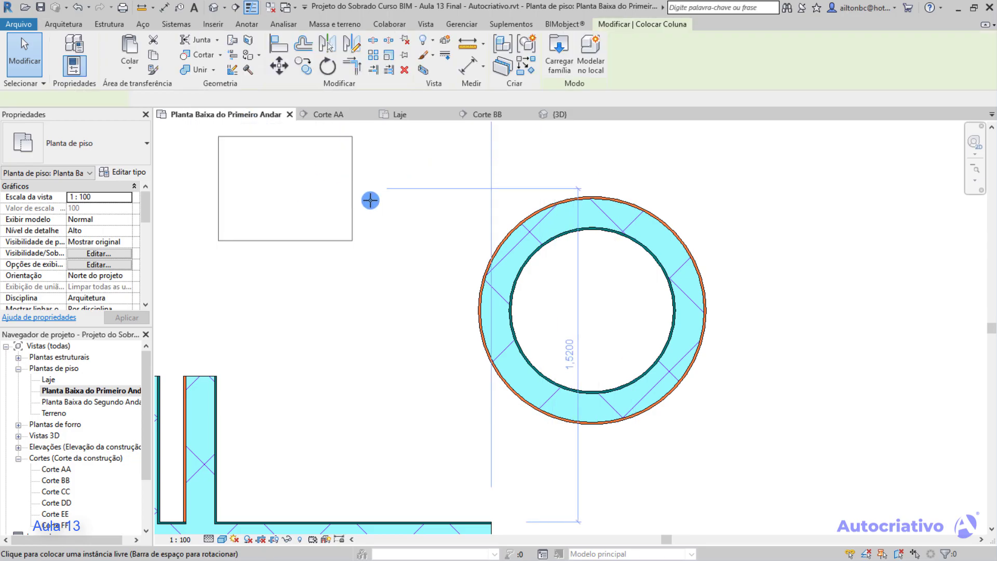
pyautogui.moveTo(426, 227); pyautogui.dragTo(367, 259, button='middle')
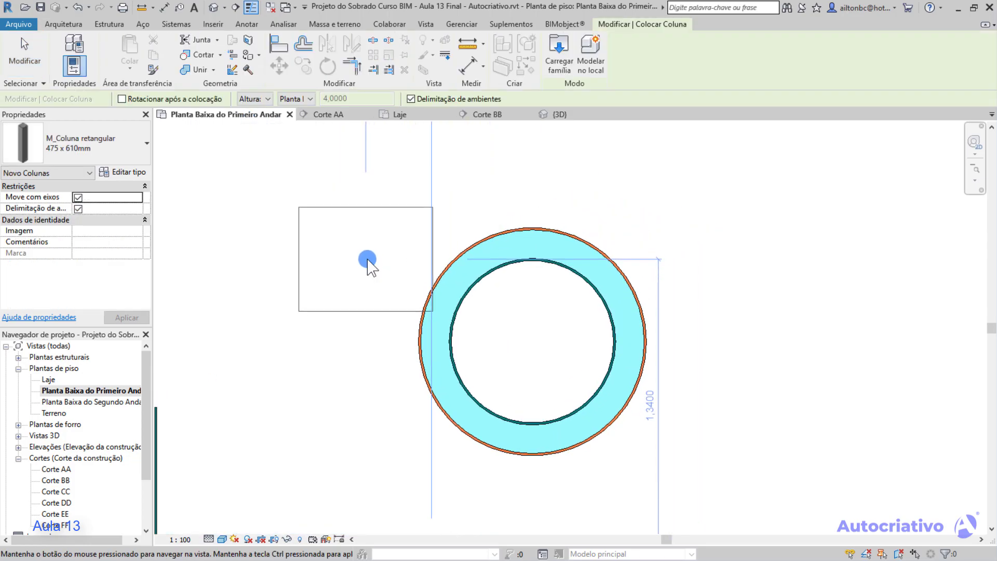
pyautogui.click(121, 142)
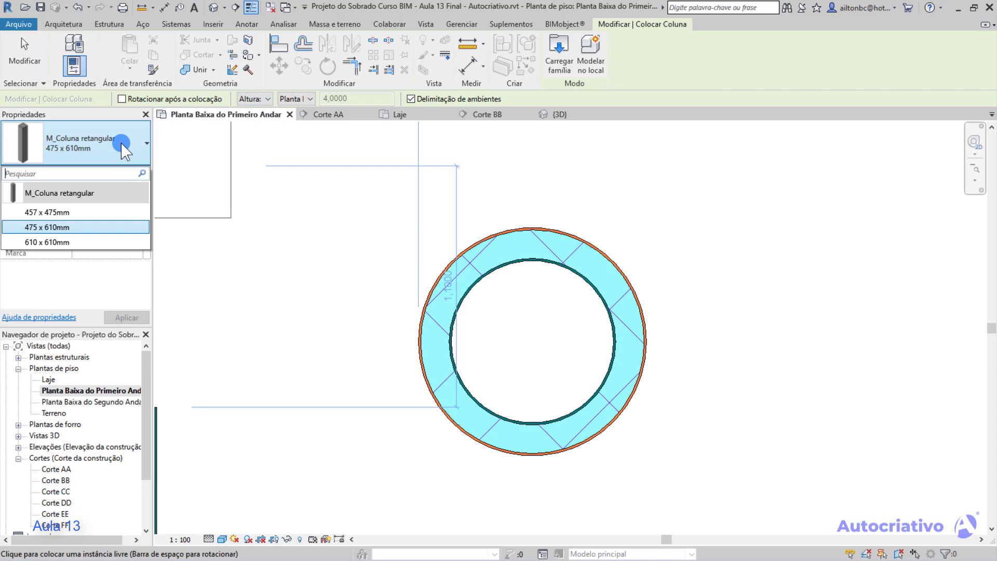
pyautogui.click(69, 211)
pyautogui.moveTo(383, 231); pyautogui.dragTo(321, 292, button='middle')
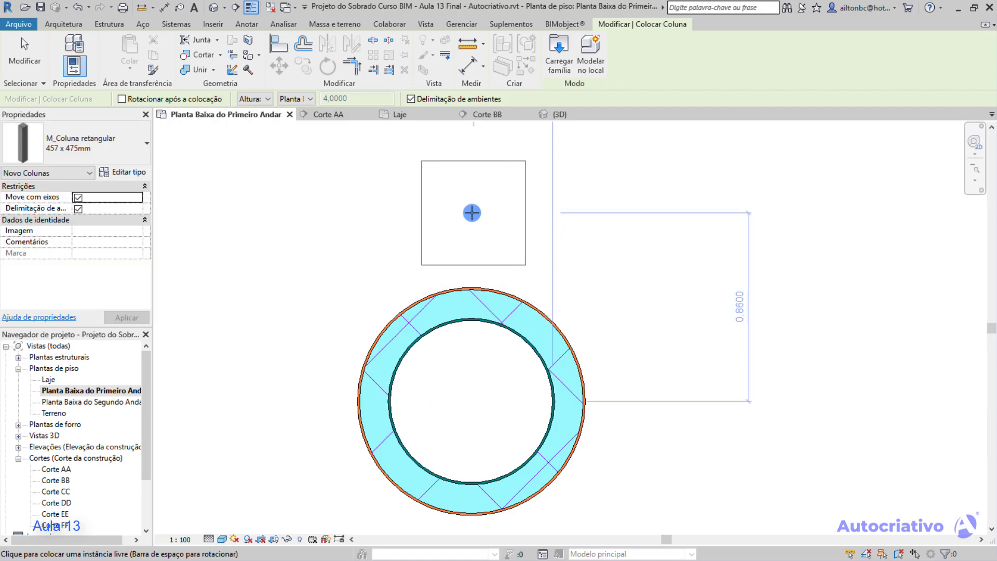
pyautogui.click(471, 212)
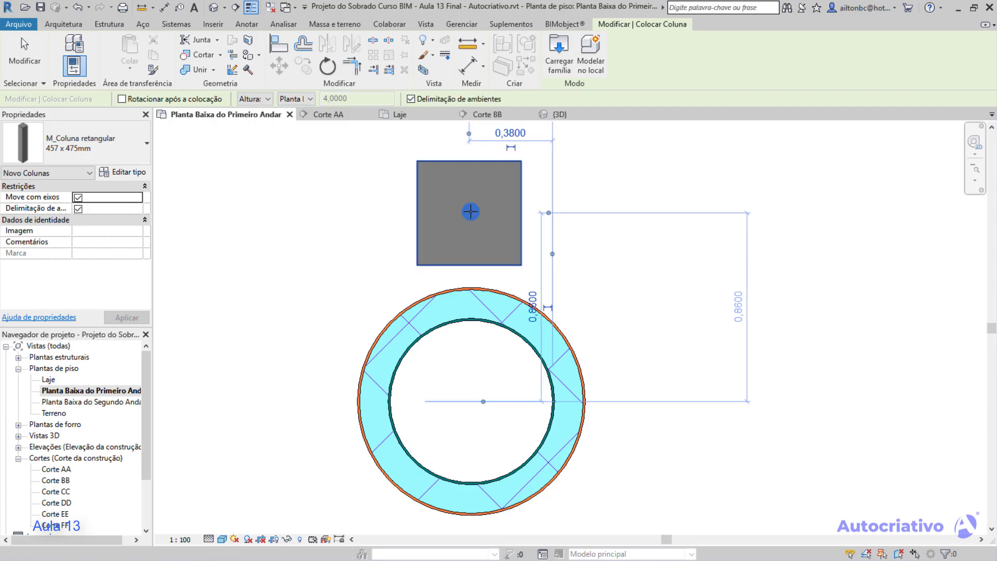
pyautogui.press('Escape')
pyautogui.click(531, 245)
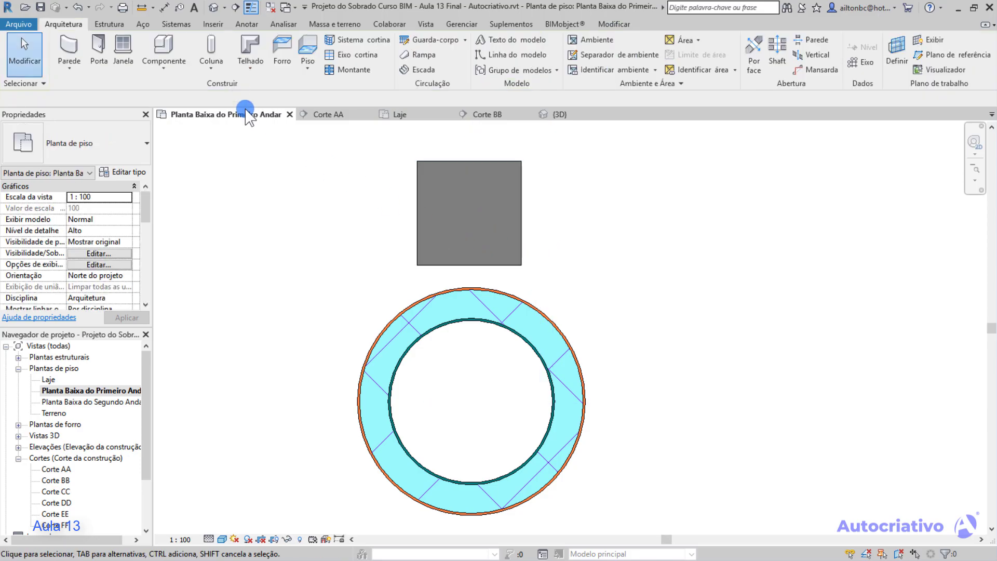
# Examine the rectangular column beside the circular wall in the 3D view
pyautogui.click(214, 8)
pyautogui.moveTo(860, 301); pyautogui.dragTo(372, 489, button='middle')
pyautogui.moveTo(673, 270); pyautogui.dragTo(587, 344, button='middle')
pyautogui.scroll(5, 547, 295)
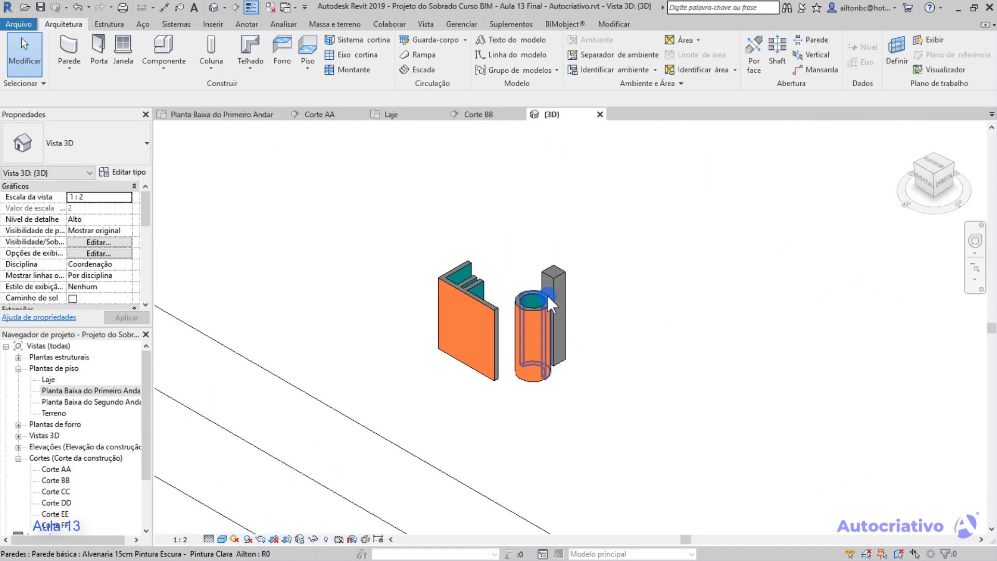
pyautogui.scroll(3, 722, 395)
pyautogui.moveTo(615, 353); pyautogui.dragTo(717, 473, button='middle')
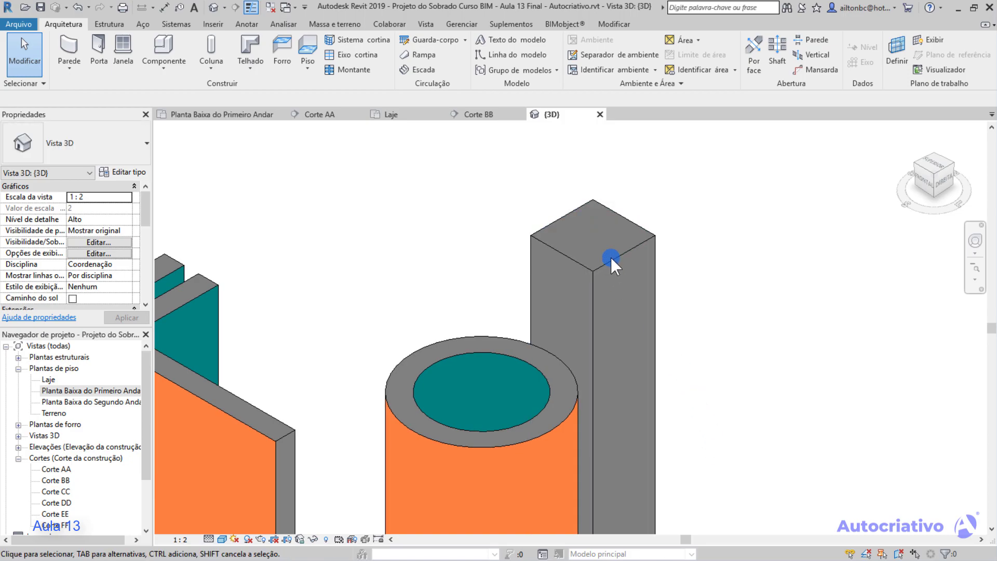
pyautogui.scroll(-2, 471, 272)
pyautogui.scroll(-1, 471, 273)
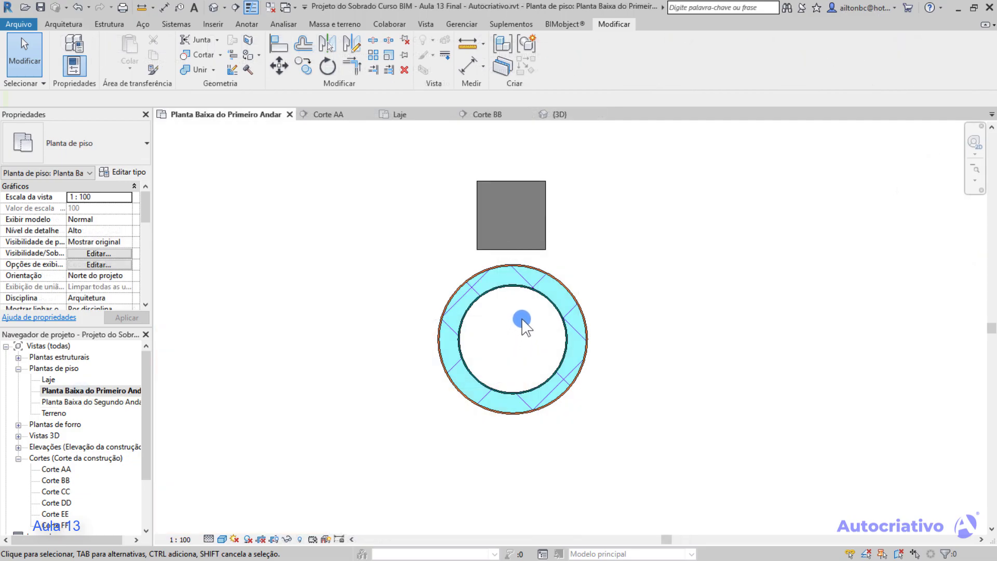
# Set up a radial array of the column with 4 items, moving to the 2º, with its rotation centre at the circular wall's centre
pyautogui.scroll(1, 523, 314)
pyautogui.moveTo(523, 313); pyautogui.dragTo(543, 349, button='middle')
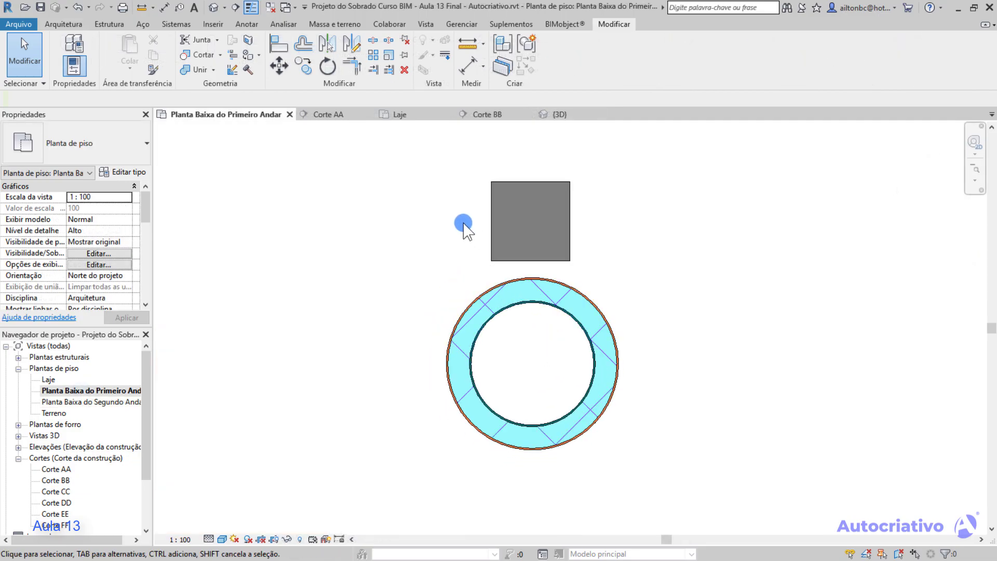
pyautogui.click(373, 56)
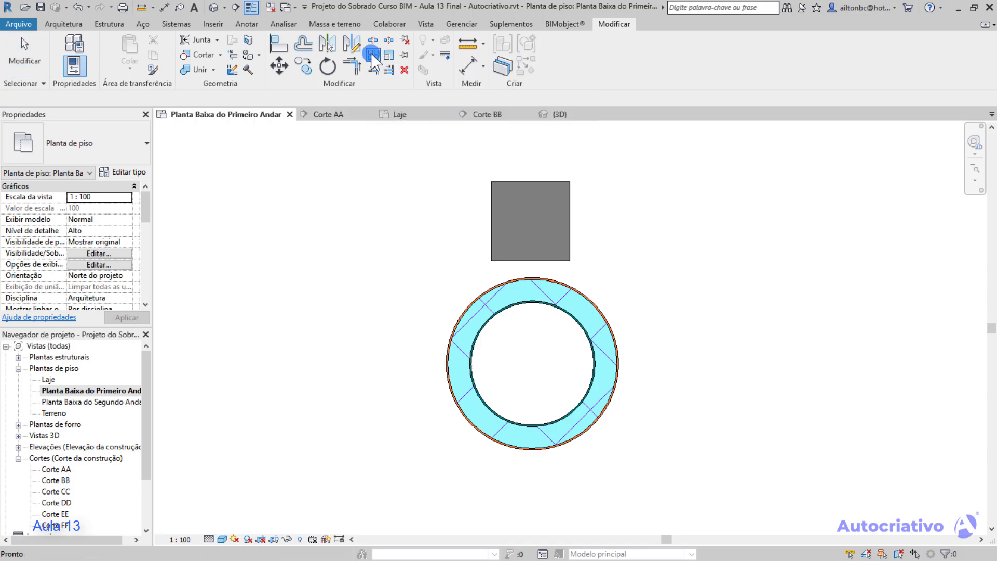
pyautogui.click(492, 220)
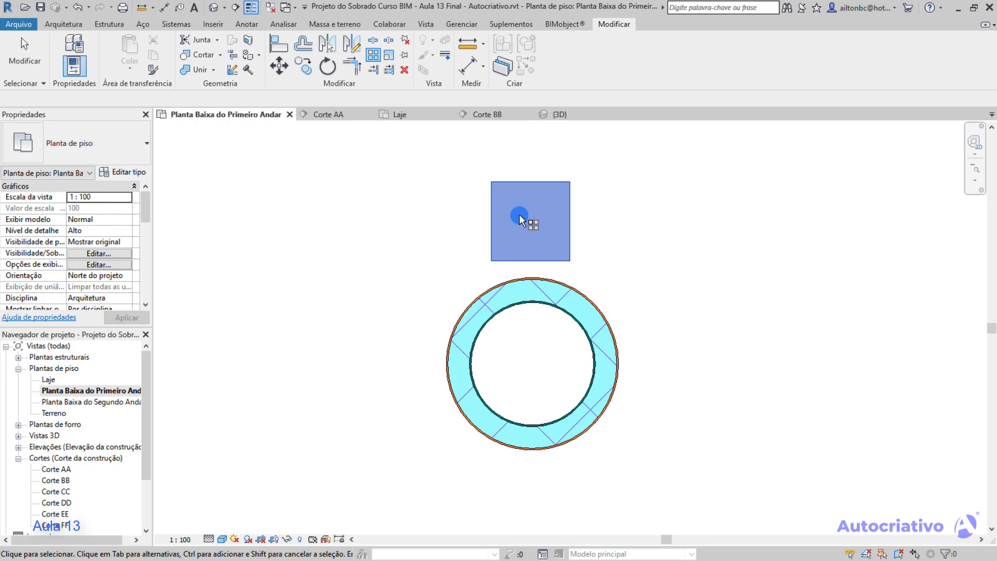
pyautogui.press('Return')
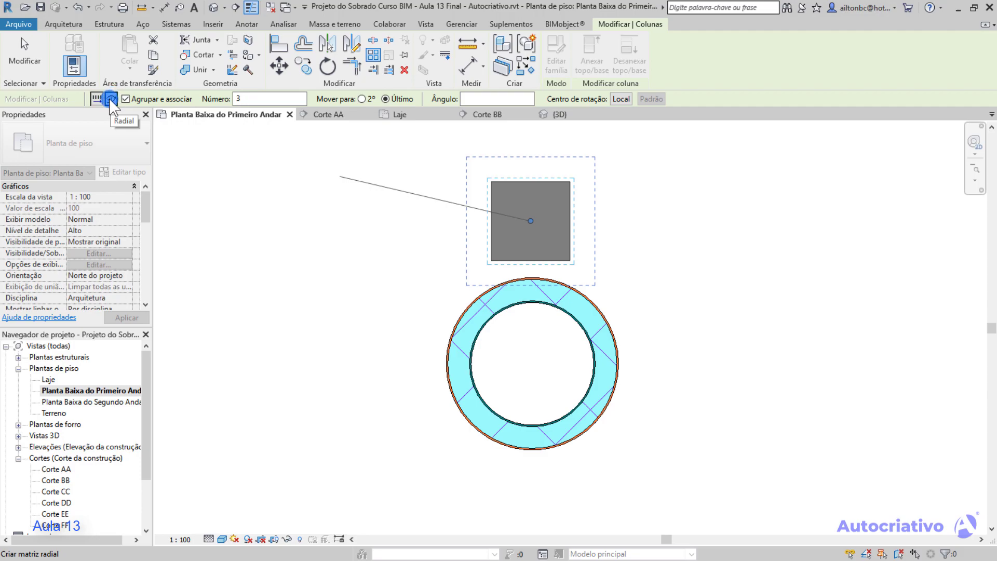
pyautogui.click(247, 99)
pyautogui.write('4')
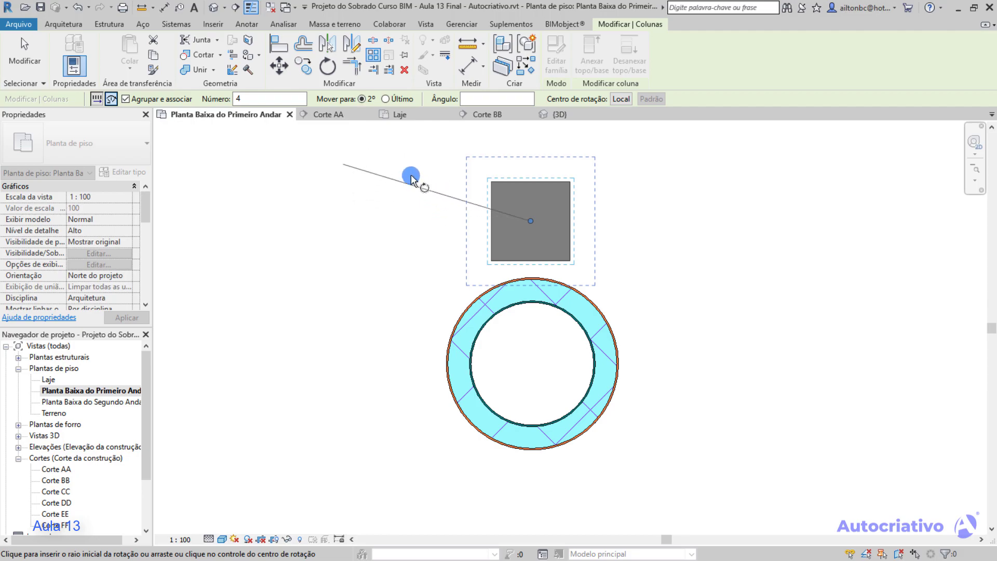
pyautogui.click(531, 220)
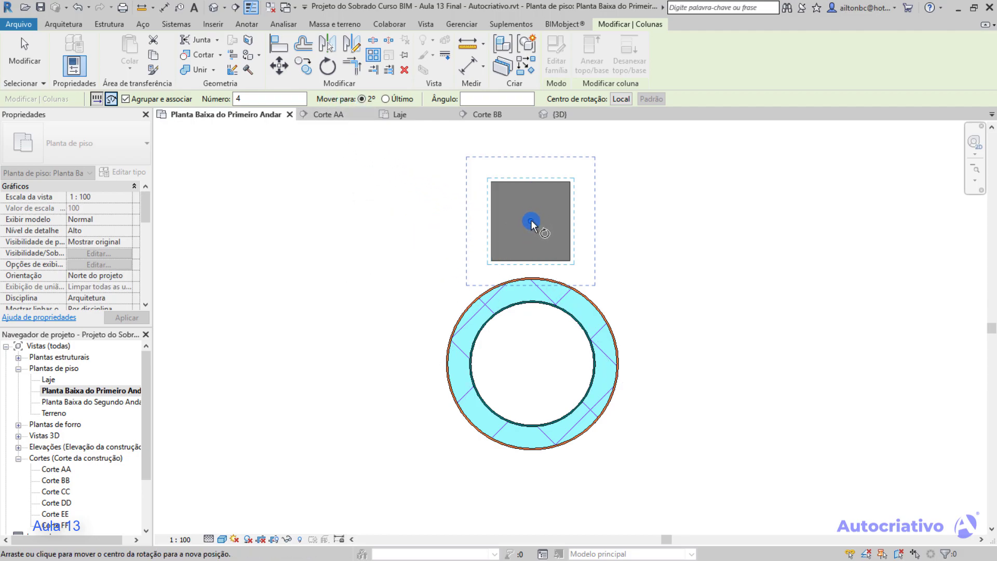
pyautogui.moveTo(531, 219)
pyautogui.mouseDown()
pyautogui.moveTo(523, 281)
pyautogui.moveTo(476, 341)
pyautogui.moveTo(521, 313)
pyautogui.moveTo(566, 313)
pyautogui.moveTo(520, 327)
pyautogui.mouseUp()
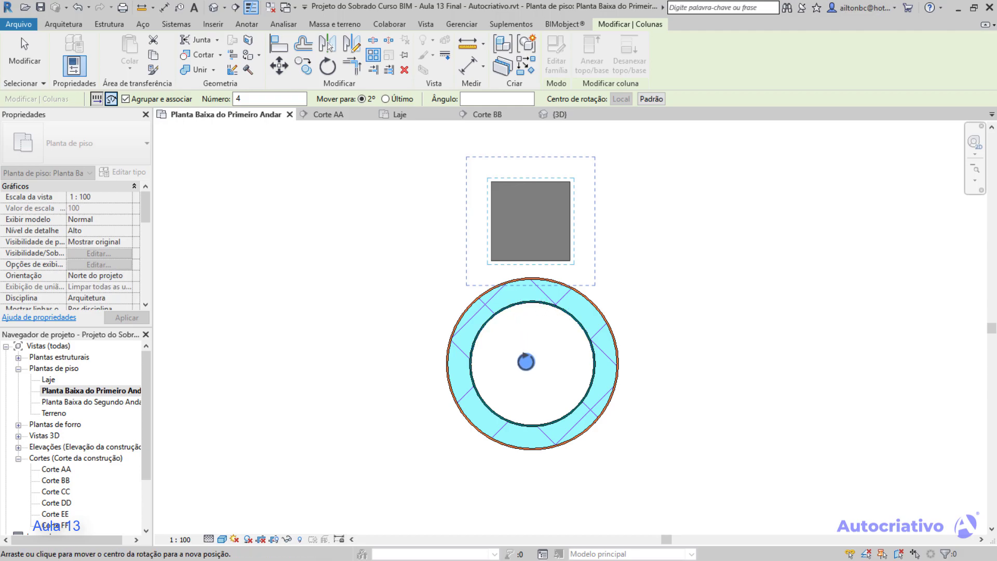
pyautogui.moveTo(537, 362); pyautogui.dragTo(533, 363)
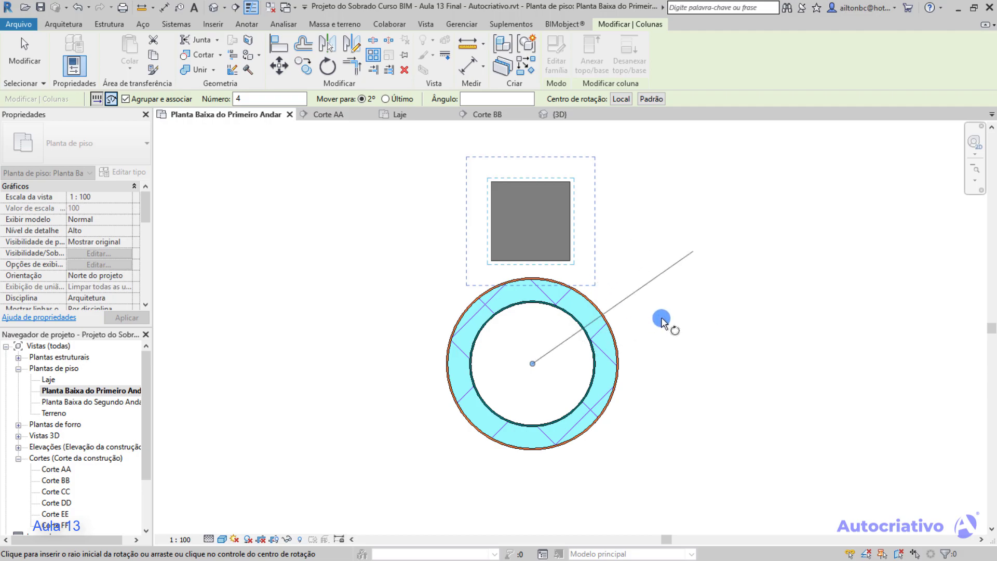
# Generate the four-column array with a 90° angle from the upper column to the circle's left side, and undo it
pyautogui.click(531, 148)
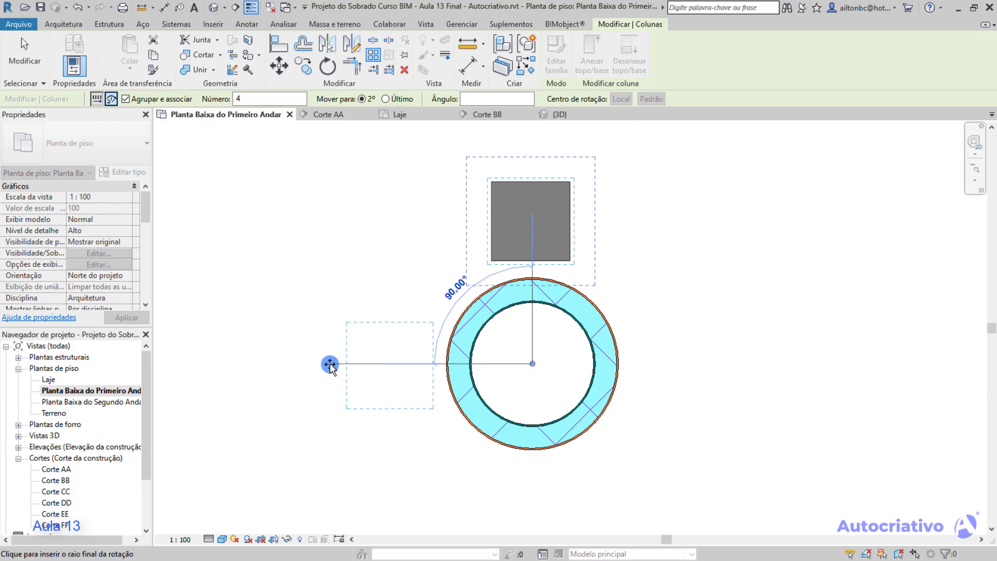
pyautogui.click(330, 364)
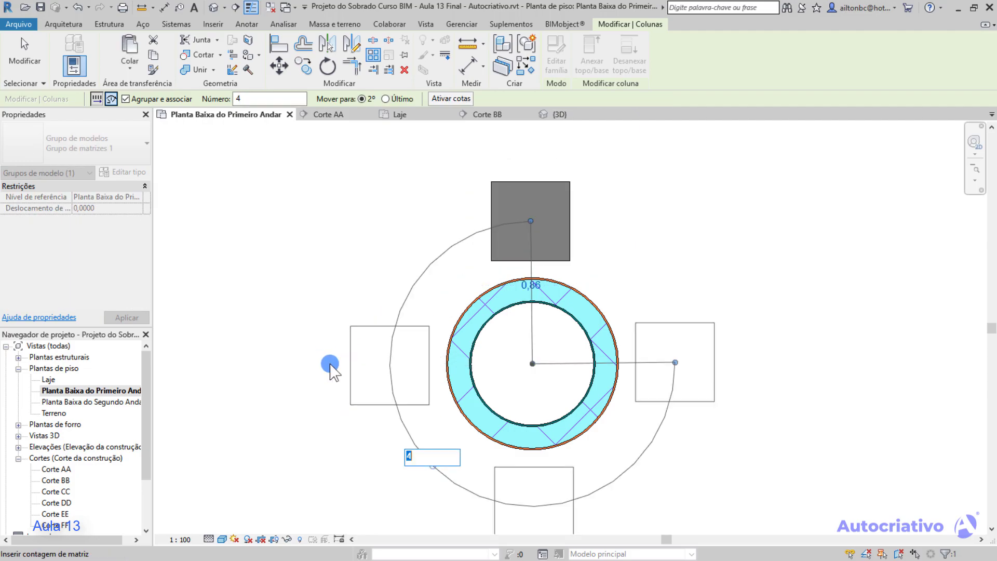
pyautogui.press('Return')
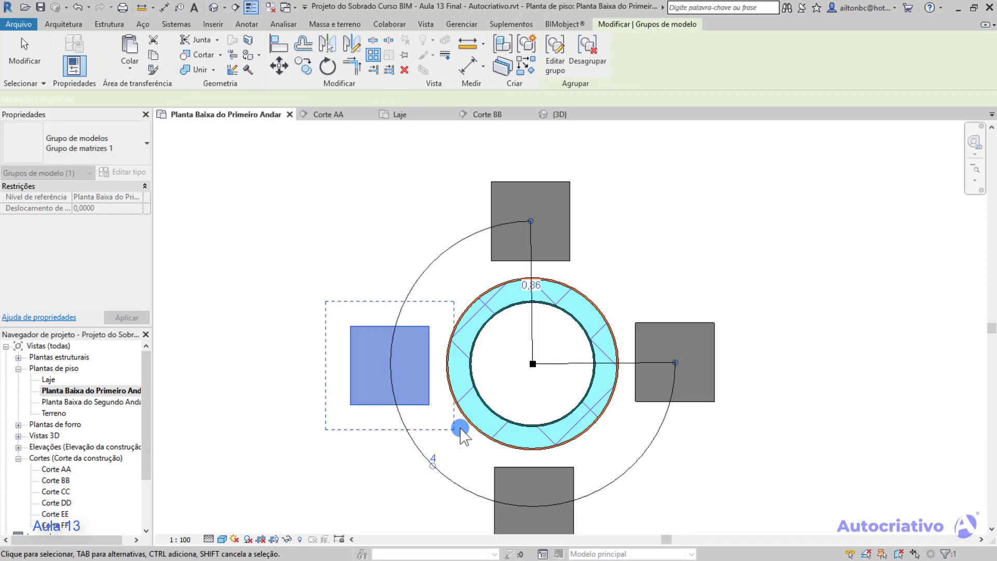
pyautogui.press('Escape')
pyautogui.moveTo(555, 365)
pyautogui.mouseDown(button='middle')
pyautogui.moveTo(544, 336)
pyautogui.moveTo(554, 314)
pyautogui.moveTo(526, 317)
pyautogui.moveTo(535, 330)
pyautogui.mouseUp(button='middle')
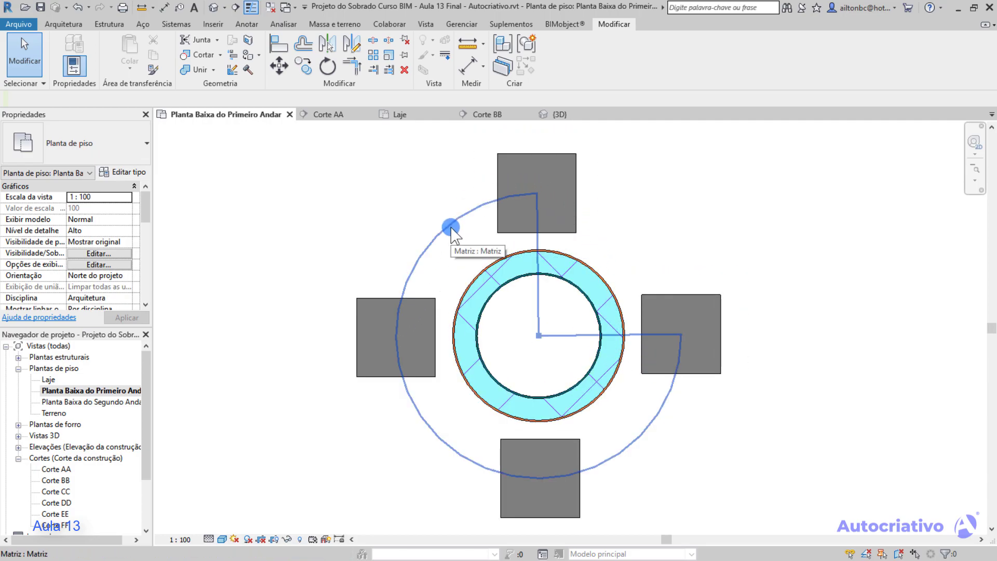
pyautogui.hotkey('ctrl', 'z')
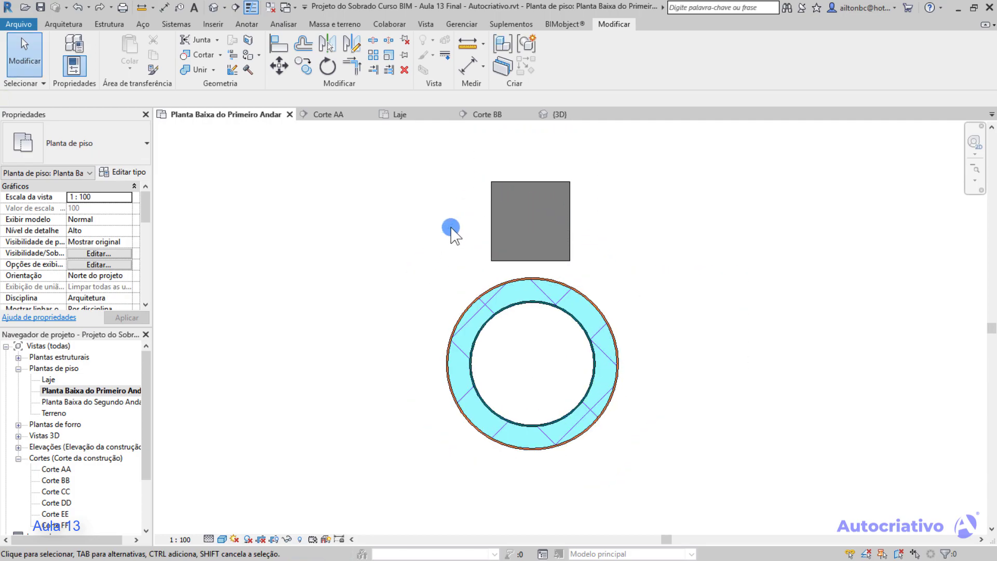
# Array the column radially around the circular wall's centre with 3 items over 180°, using the Último option
pyautogui.click(367, 52)
pyautogui.click(502, 179)
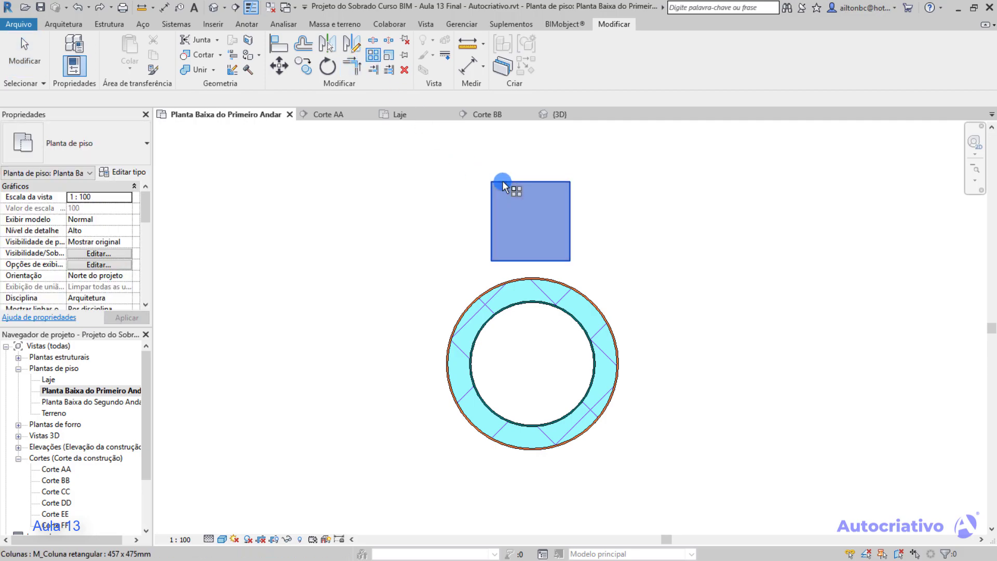
pyautogui.press('Return')
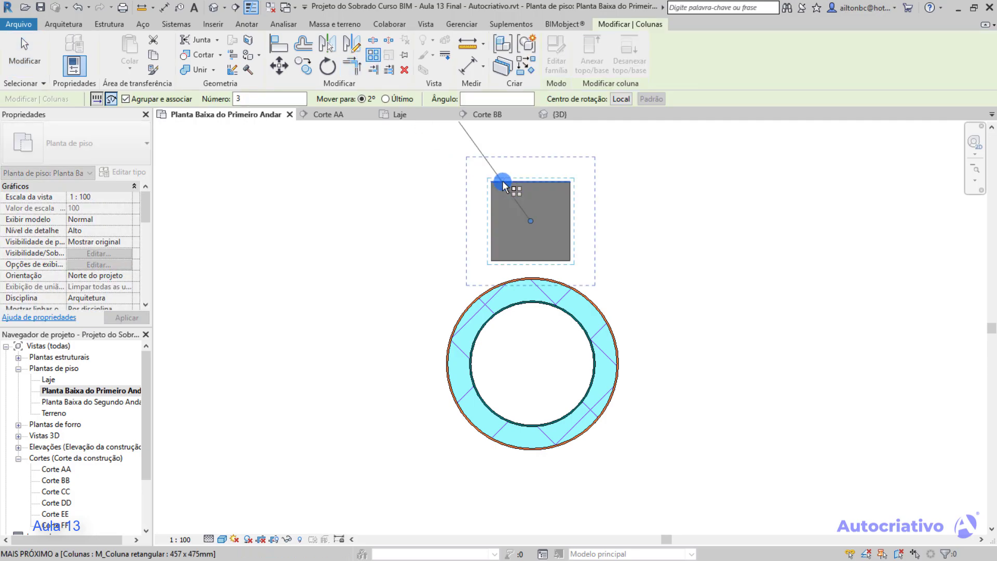
pyautogui.click(385, 99)
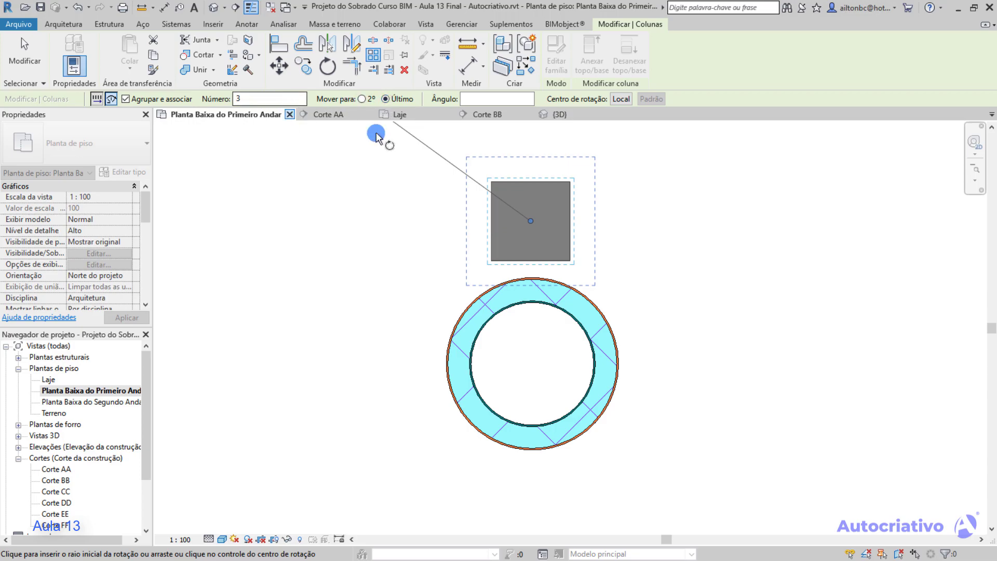
pyautogui.moveTo(531, 225); pyautogui.dragTo(532, 363)
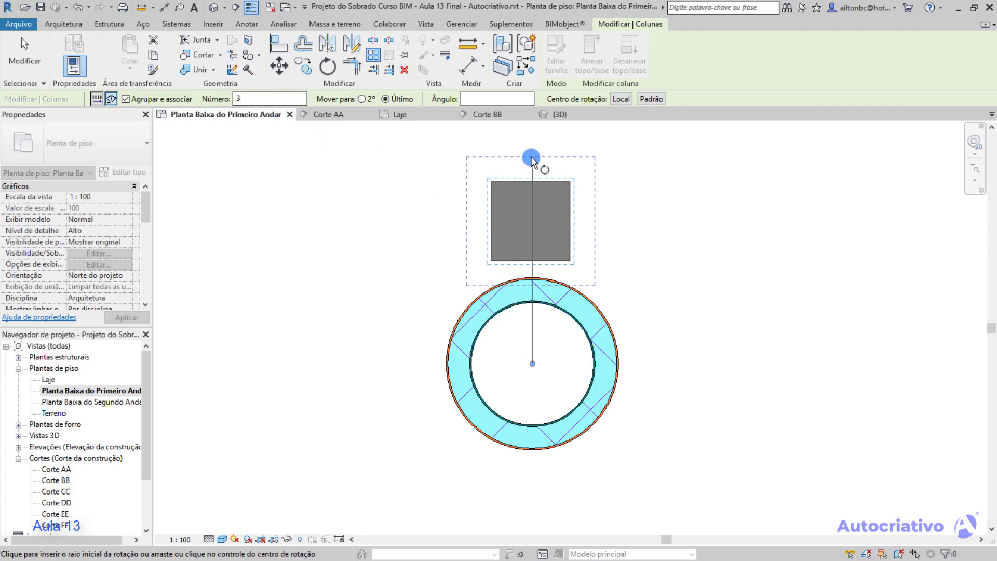
pyautogui.click(531, 145)
pyautogui.moveTo(448, 345); pyautogui.dragTo(464, 253, button='middle')
pyautogui.moveTo(550, 398); pyautogui.dragTo(550, 442, button='middle')
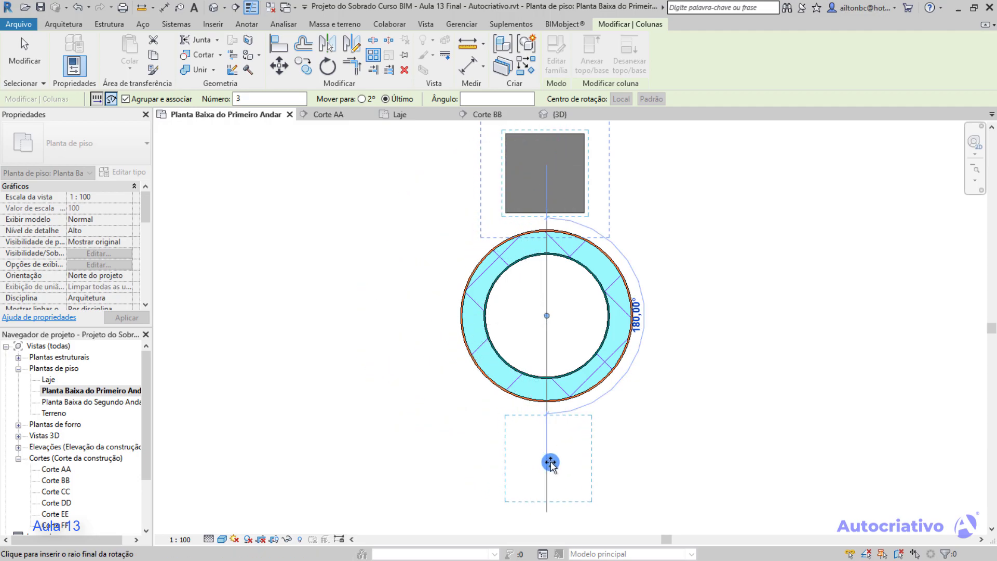
pyautogui.click(546, 461)
pyautogui.press('Return')
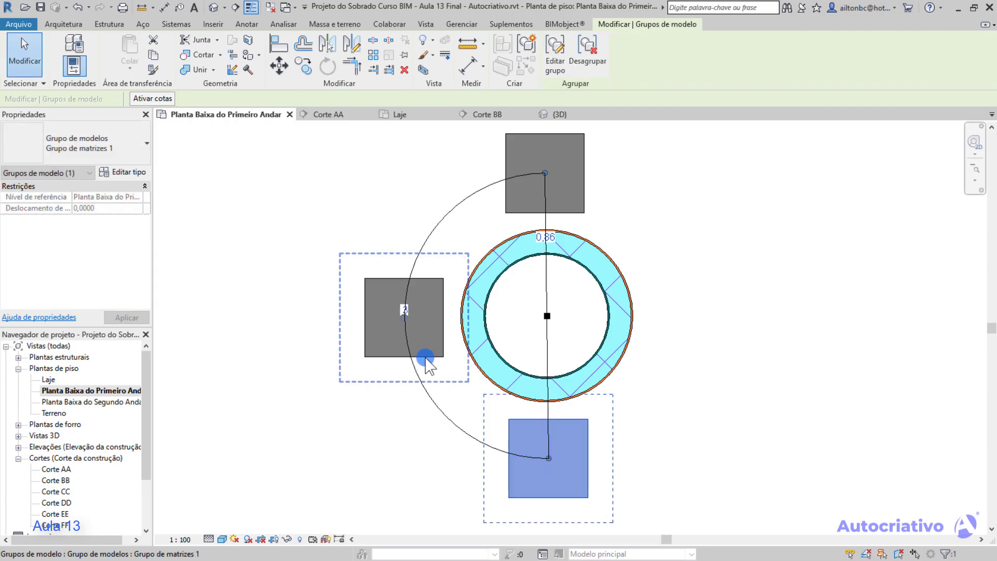
pyautogui.press('Escape')
pyautogui.moveTo(466, 307); pyautogui.dragTo(459, 322, button='middle')
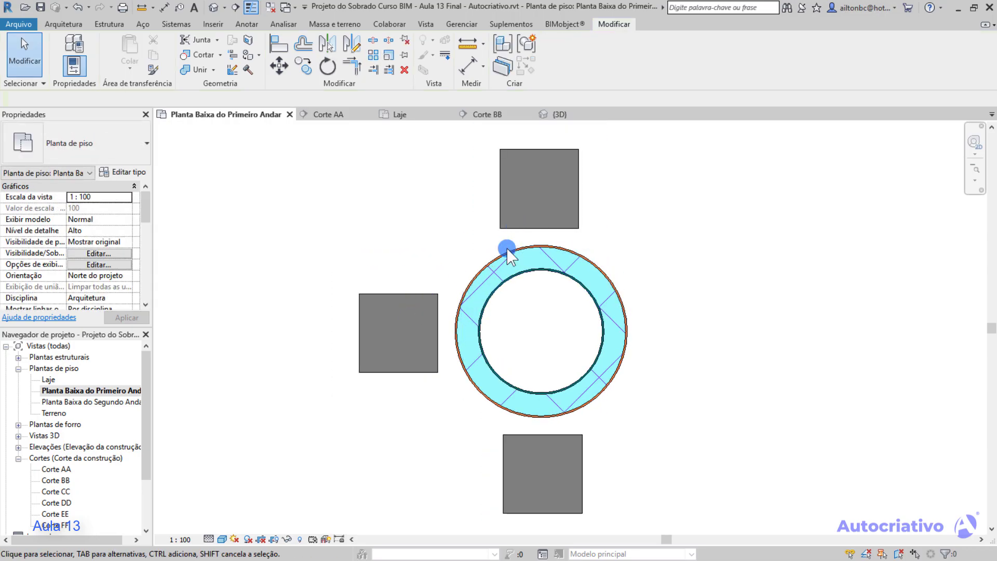
# Delete the arrayed columns below and to the left of the circular wall
pyautogui.click(576, 438)
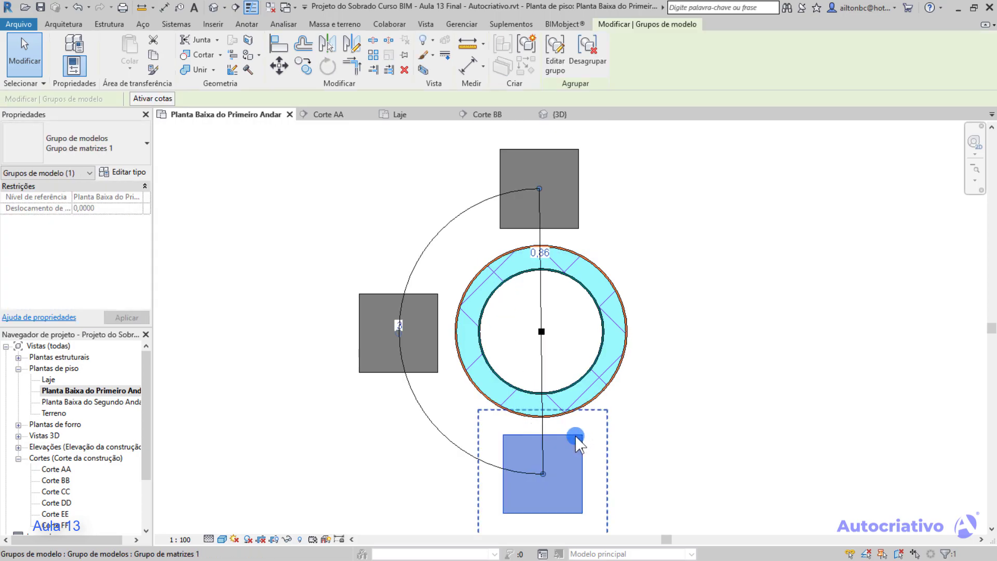
pyautogui.press('Delete')
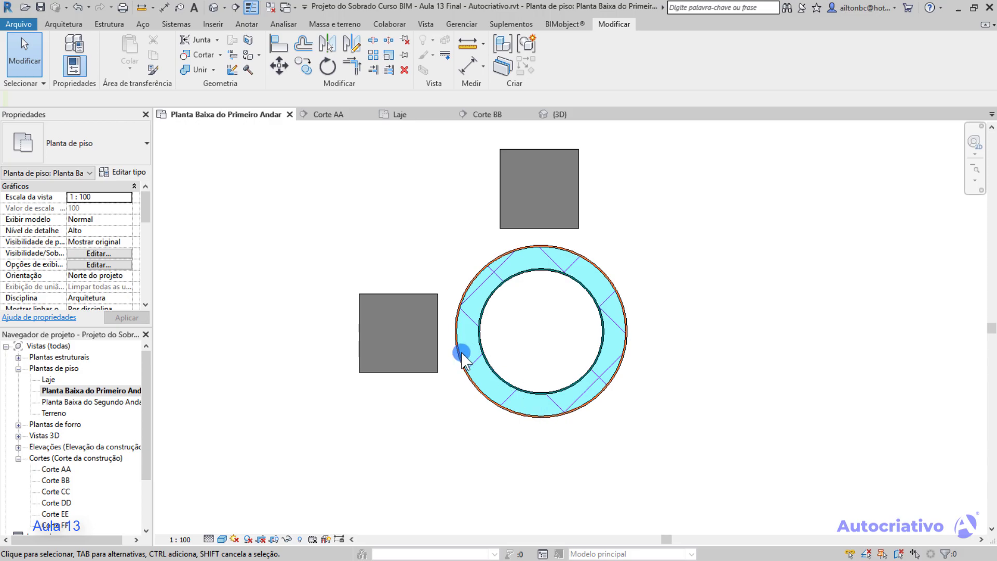
pyautogui.click(438, 341)
pyautogui.press('Delete')
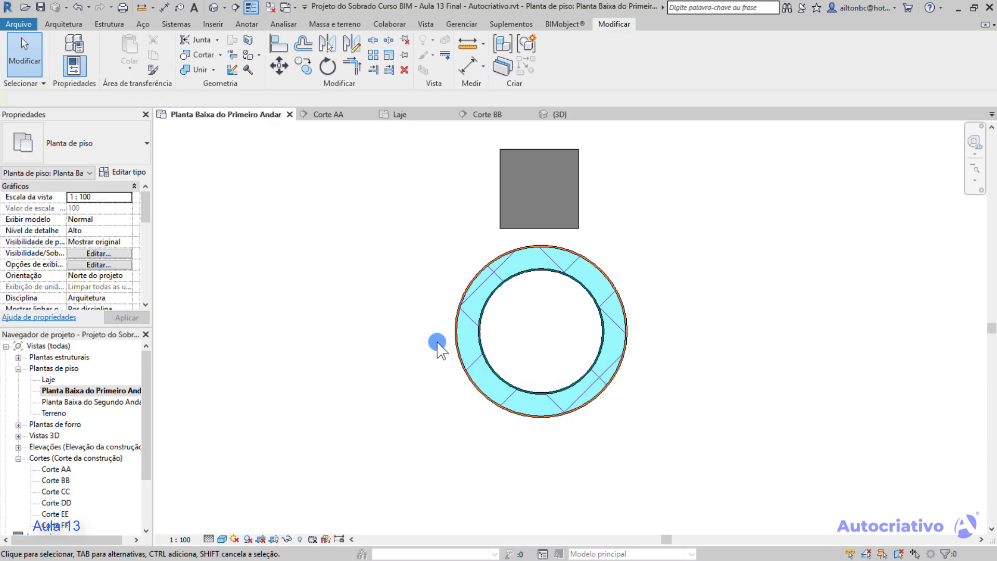
# Delete the remaining arrayed column and the circular wall from the plan
pyautogui.moveTo(582, 243); pyautogui.dragTo(548, 269, button='middle')
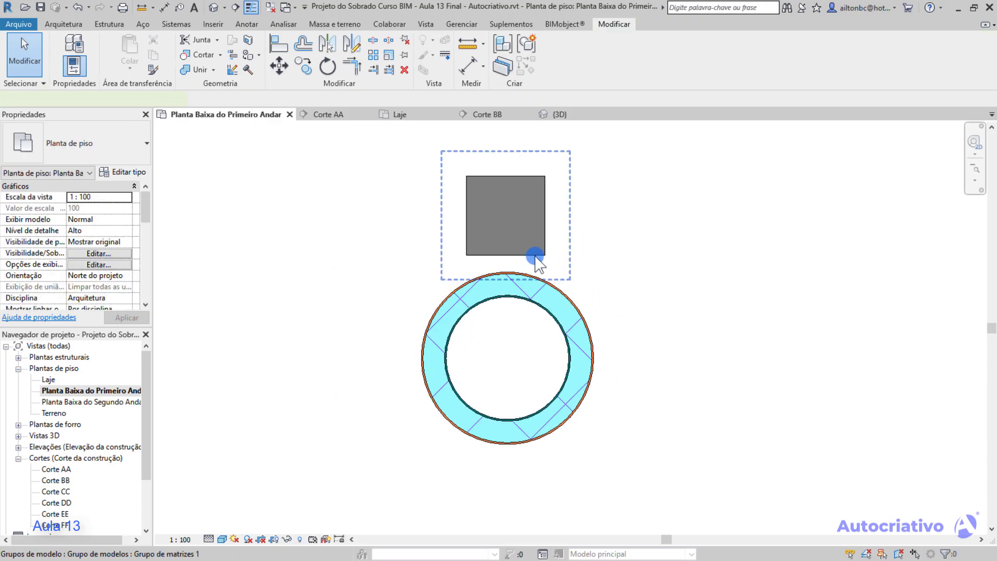
pyautogui.click(537, 257)
pyautogui.press('Delete')
pyautogui.moveTo(660, 365); pyautogui.dragTo(691, 346, button='middle')
pyautogui.moveTo(696, 454); pyautogui.dragTo(422, 252)
pyautogui.press('Delete')
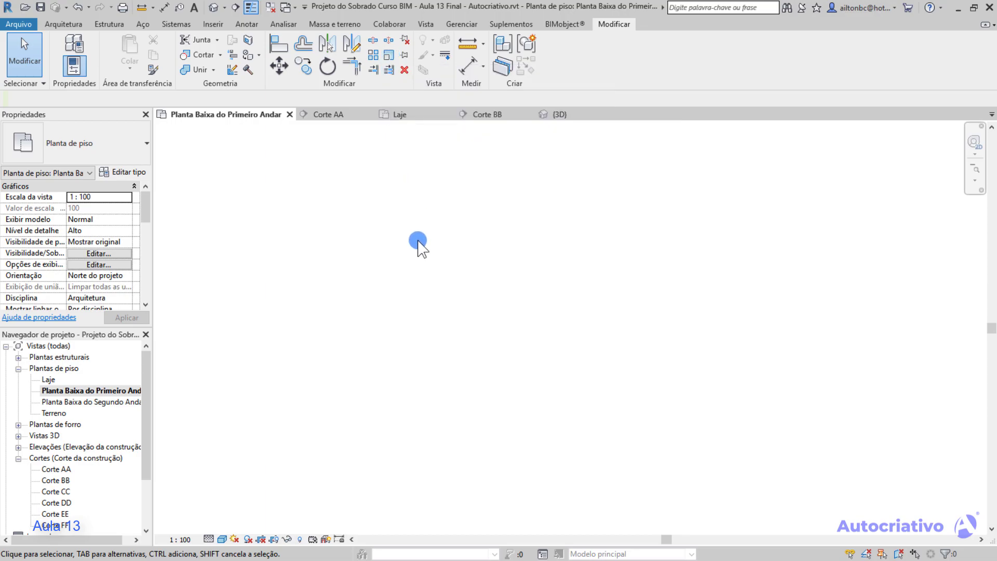
# Draw a straight horizontal wall about 2.02 m long in the empty area of the first-floor plan
pyautogui.click(65, 25)
pyautogui.click(69, 52)
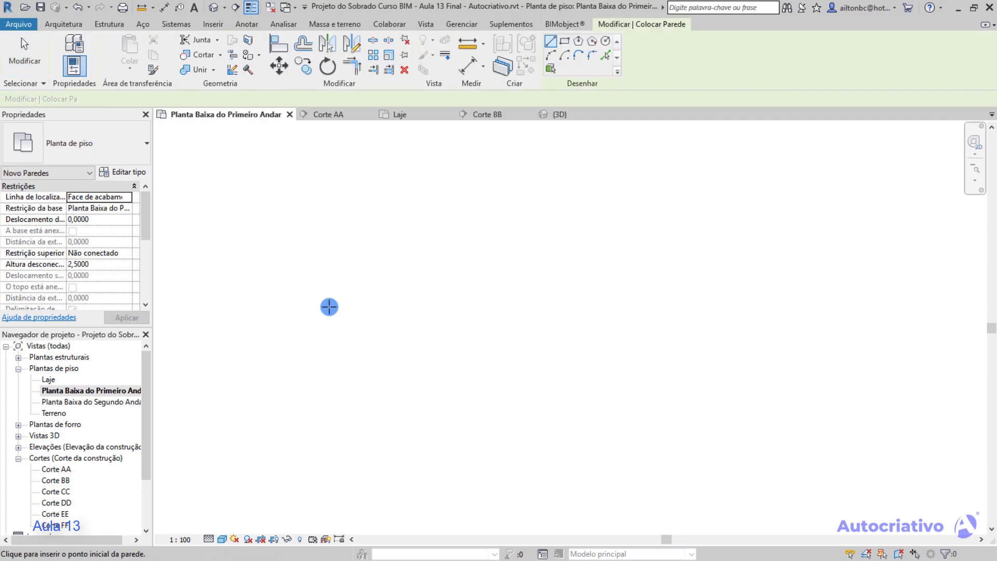
pyautogui.click(326, 307)
pyautogui.click(493, 307)
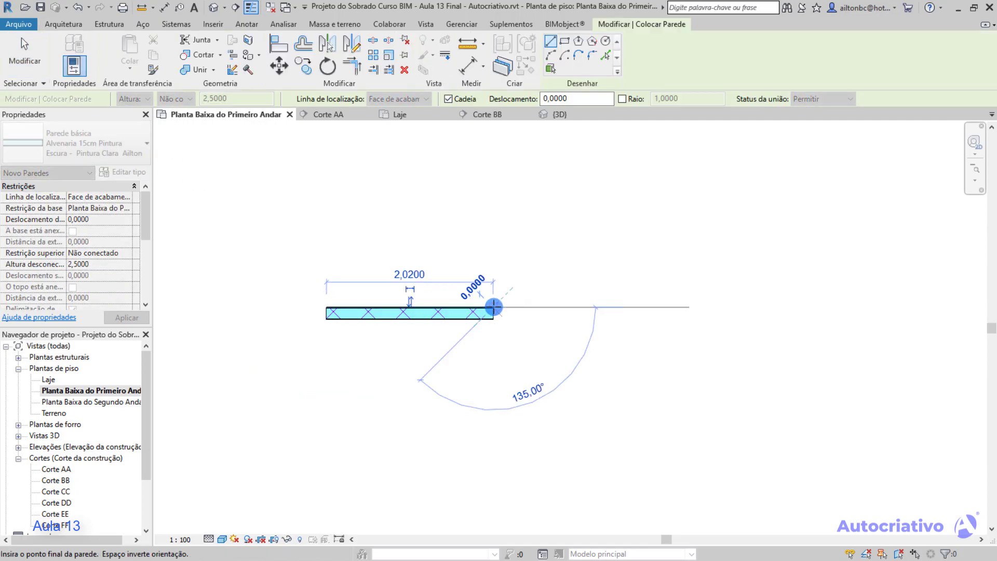
pyautogui.press('Escape')
pyautogui.scroll(3, 411, 326)
pyautogui.moveTo(427, 325); pyautogui.dragTo(510, 381, button='middle')
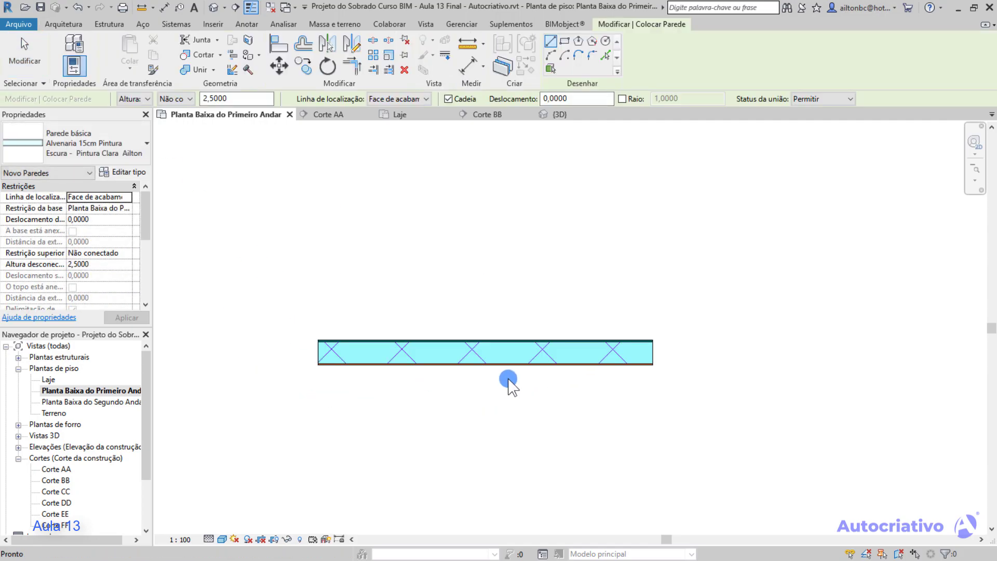
pyautogui.press('Escape')
# Set the new wall's length to 1 m through its temporary dimension
pyautogui.click(511, 356)
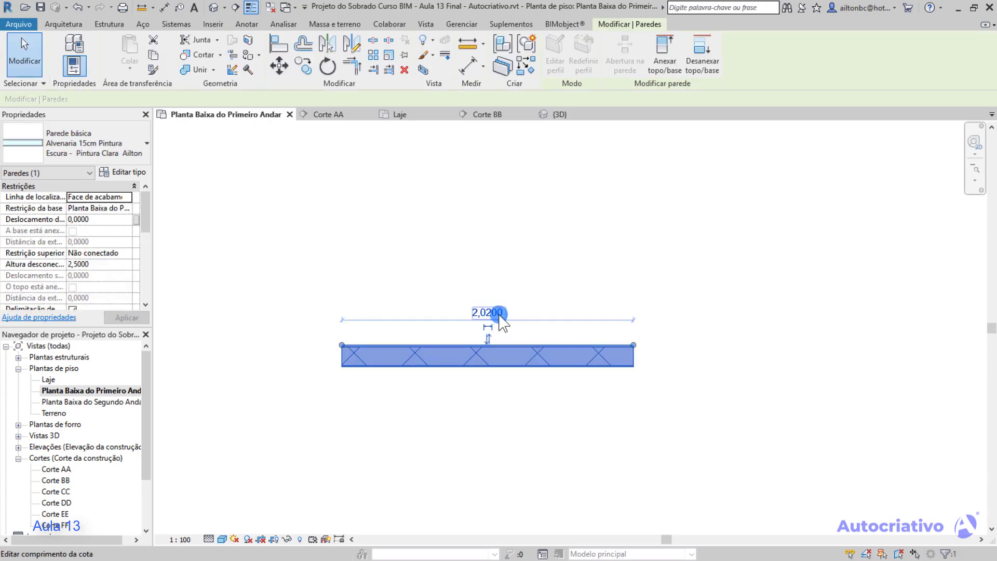
pyautogui.click(498, 313)
pyautogui.write('1')
pyautogui.press('Return')
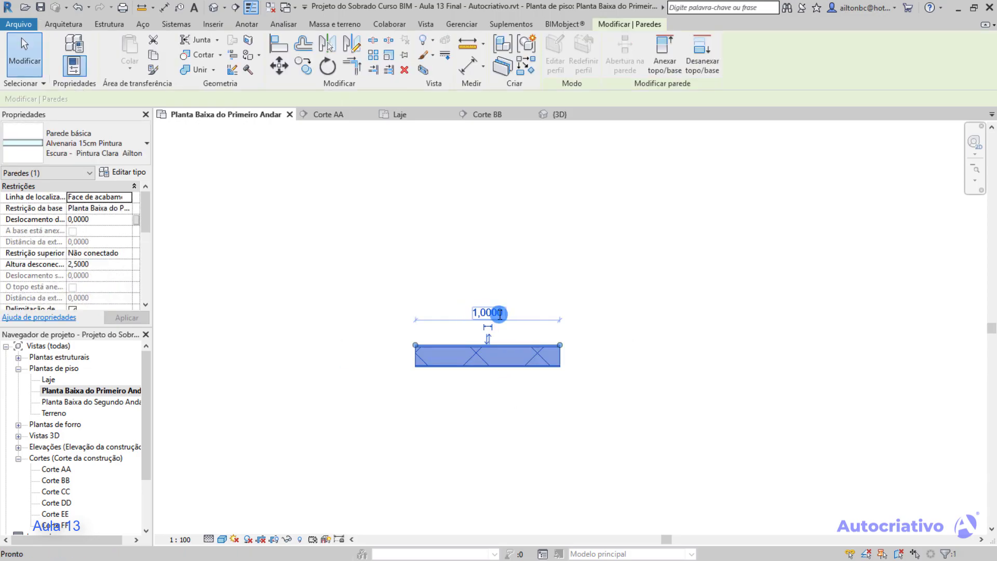
pyautogui.press('Escape')
# Try the Scale tool on the wall with the Gráfico option, and undo the scaling
pyautogui.scroll(5, 506, 359)
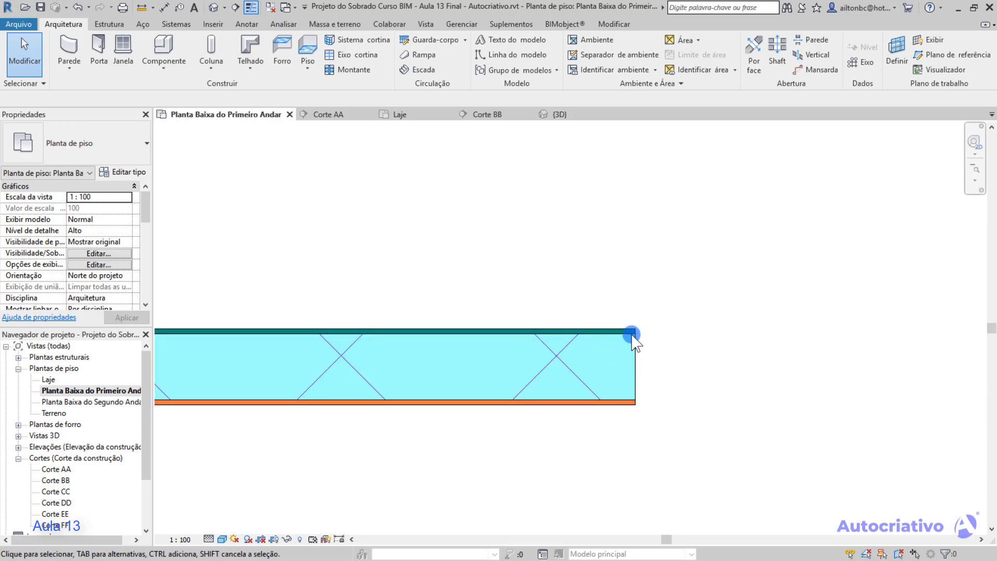
pyautogui.scroll(-3, 635, 335)
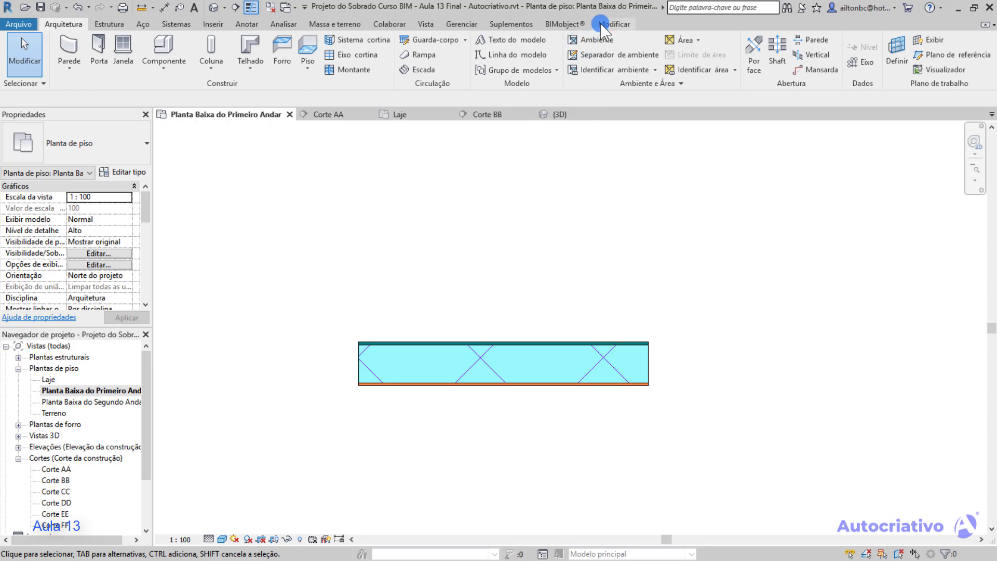
pyautogui.click(613, 24)
pyautogui.click(388, 56)
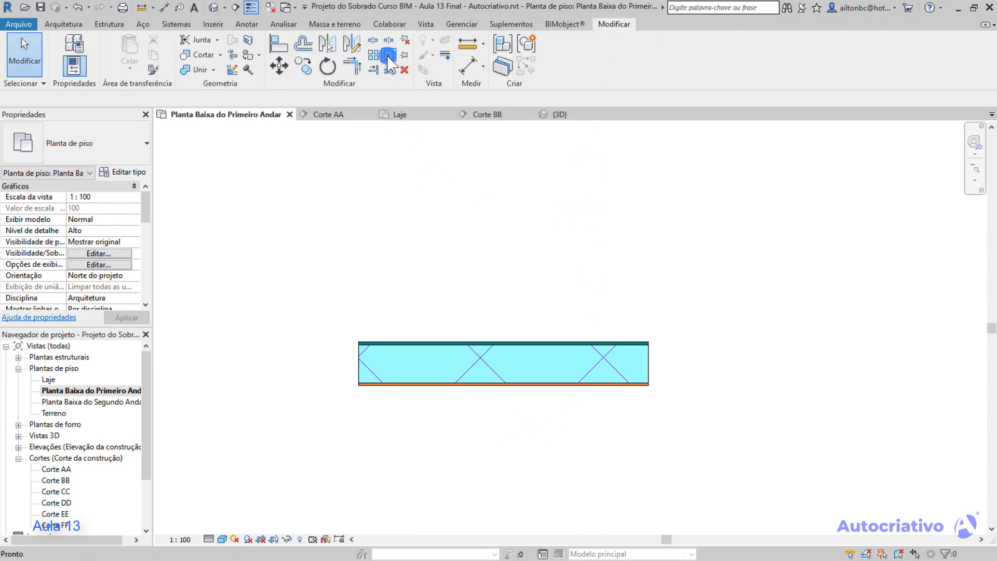
pyautogui.click(497, 344)
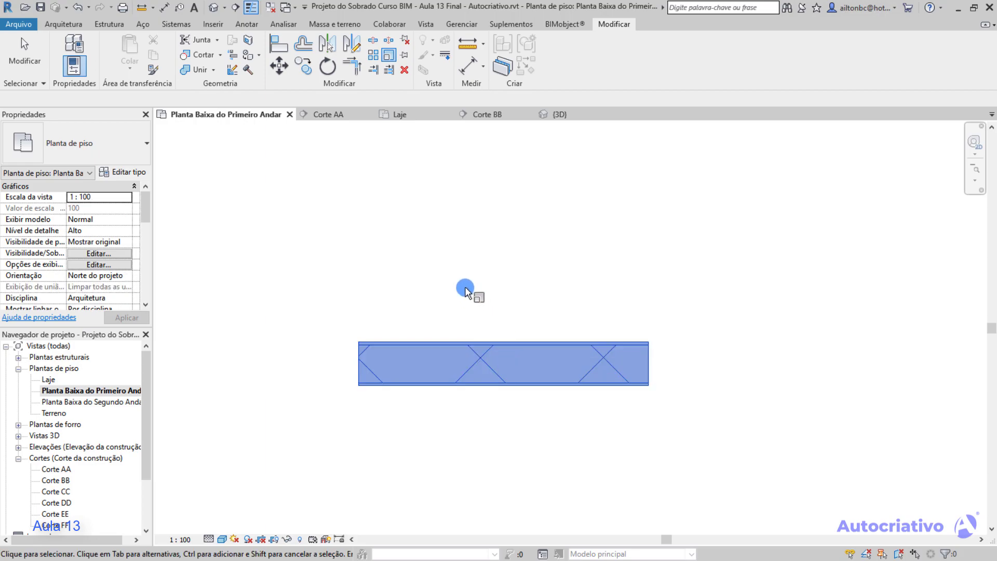
pyautogui.press('Return')
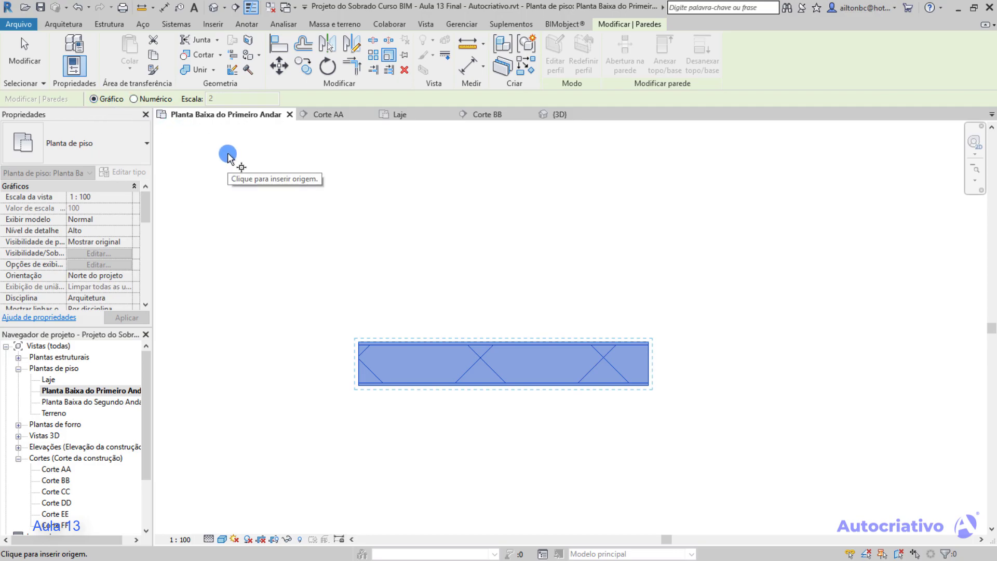
pyautogui.hotkey('ctrl', 'z')
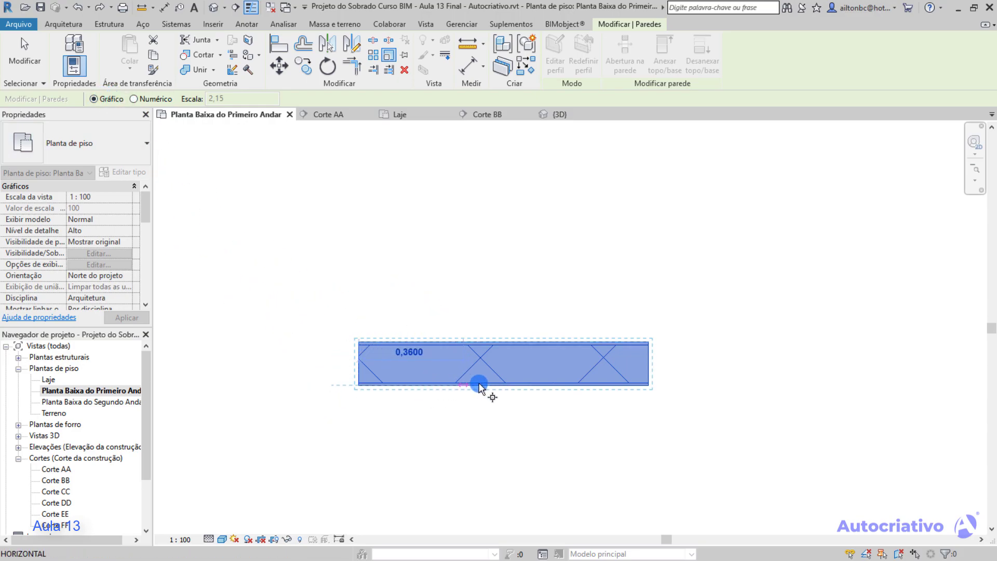
pyautogui.click(432, 386)
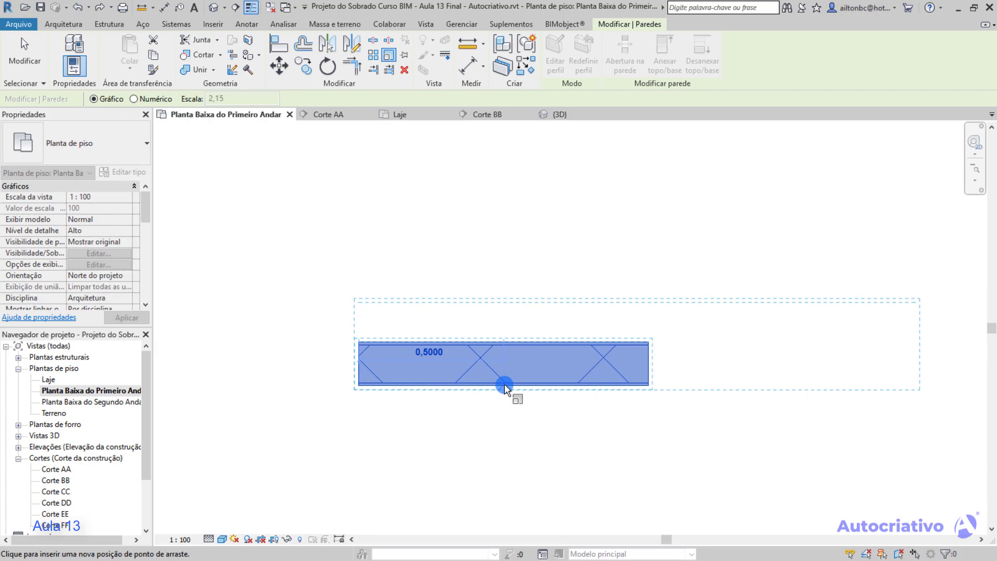
pyautogui.press('w')
pyautogui.press('a')
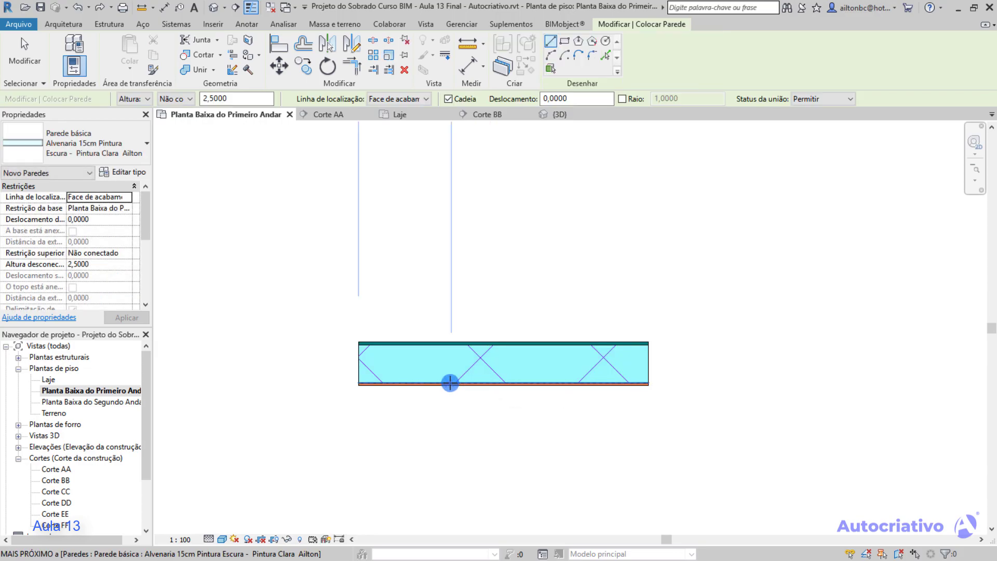
pyautogui.press('Escape')
pyautogui.press('Escape')
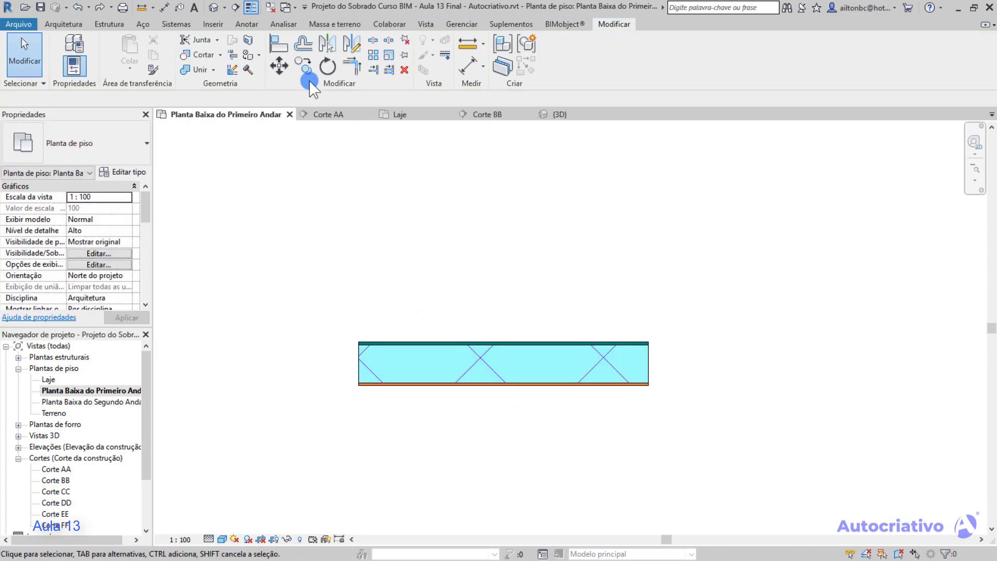
# Scale the wall with the Gráfico option from its lower-left corner, placing the new position at 0.5 m, and undo it
pyautogui.click(465, 346)
pyautogui.press('m')
pyautogui.press('v')
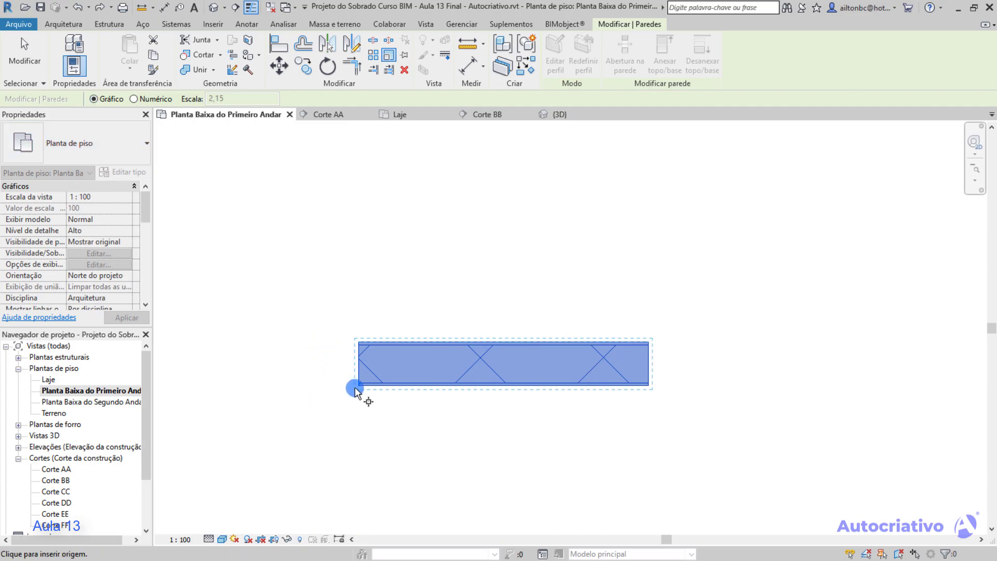
pyautogui.click(480, 385)
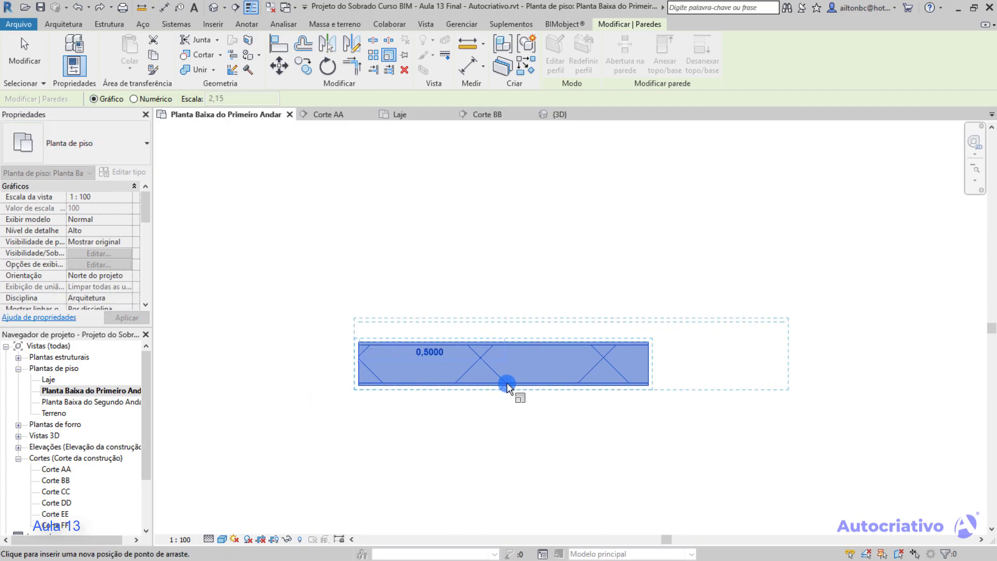
pyautogui.click(507, 383)
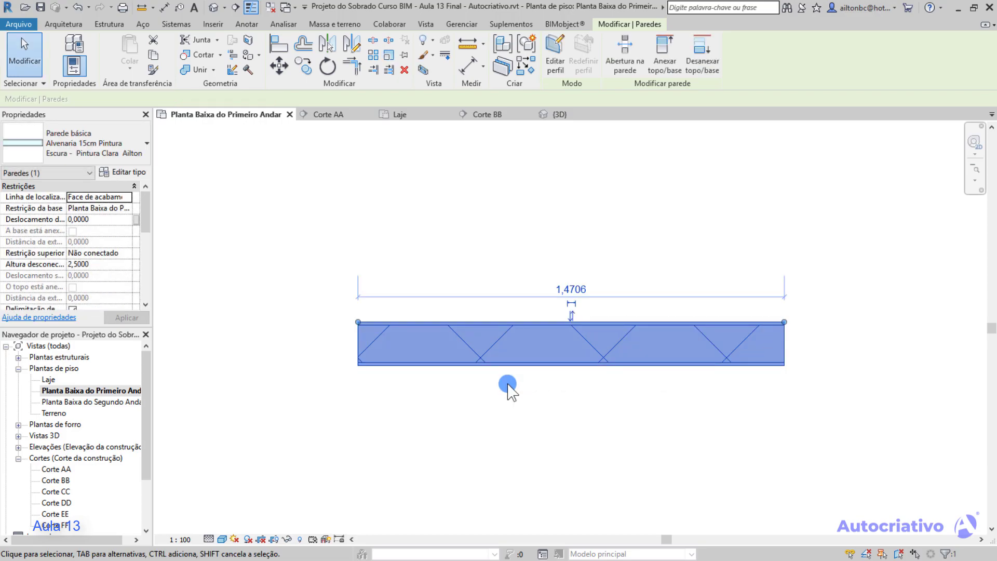
pyautogui.click(499, 386)
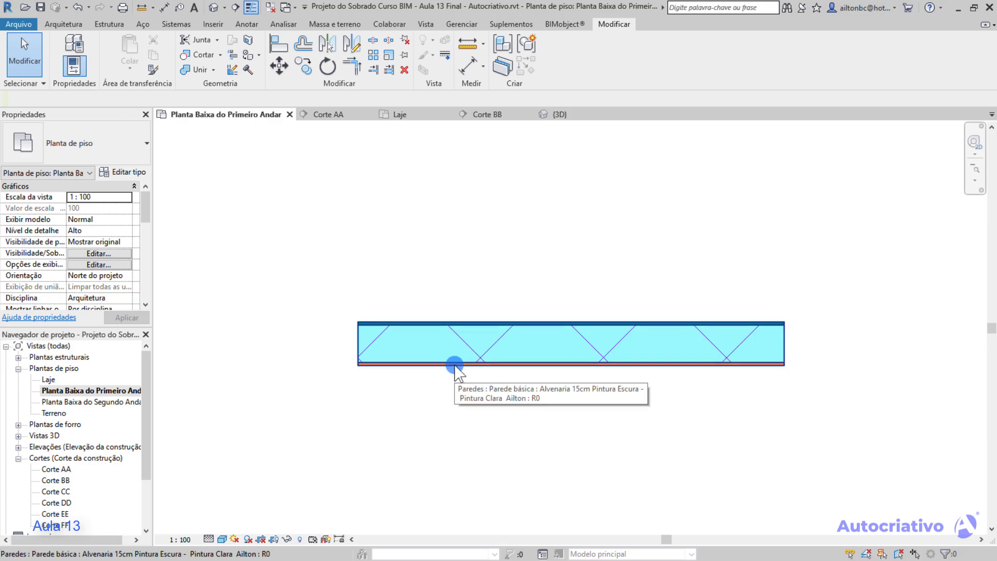
pyautogui.hotkey('ctrl', 'z')
# Scale the wall with the Numérico option by a factor of 0,5 from its lower-left corner, and undo it
pyautogui.click(389, 70)
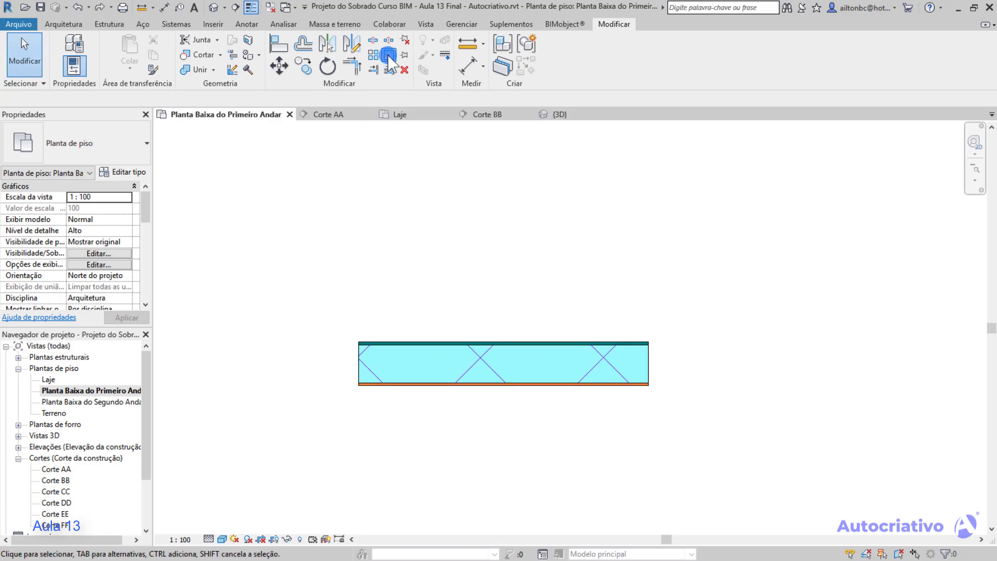
pyautogui.click(471, 349)
pyautogui.click(134, 99)
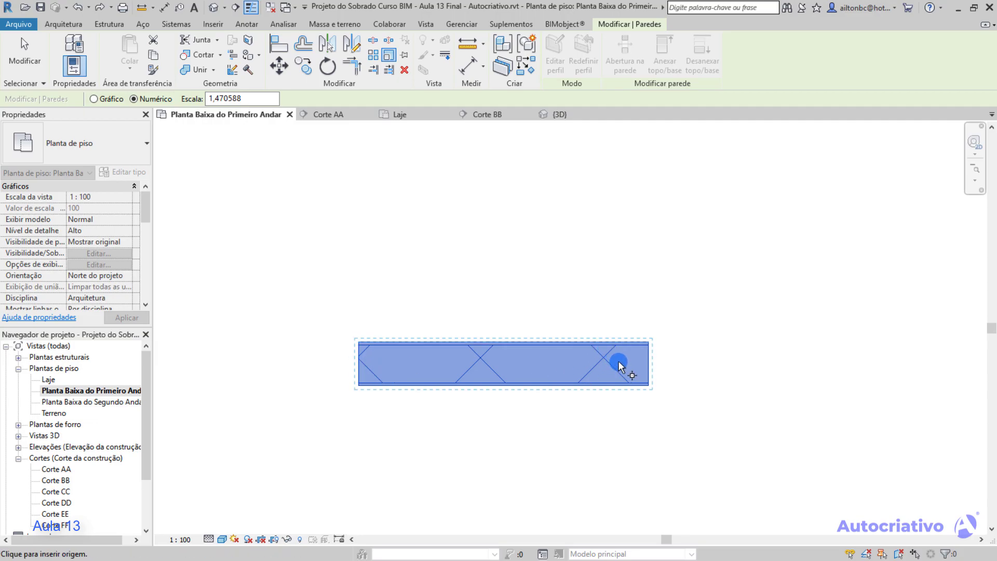
pyautogui.moveTo(249, 99); pyautogui.dragTo(179, 99)
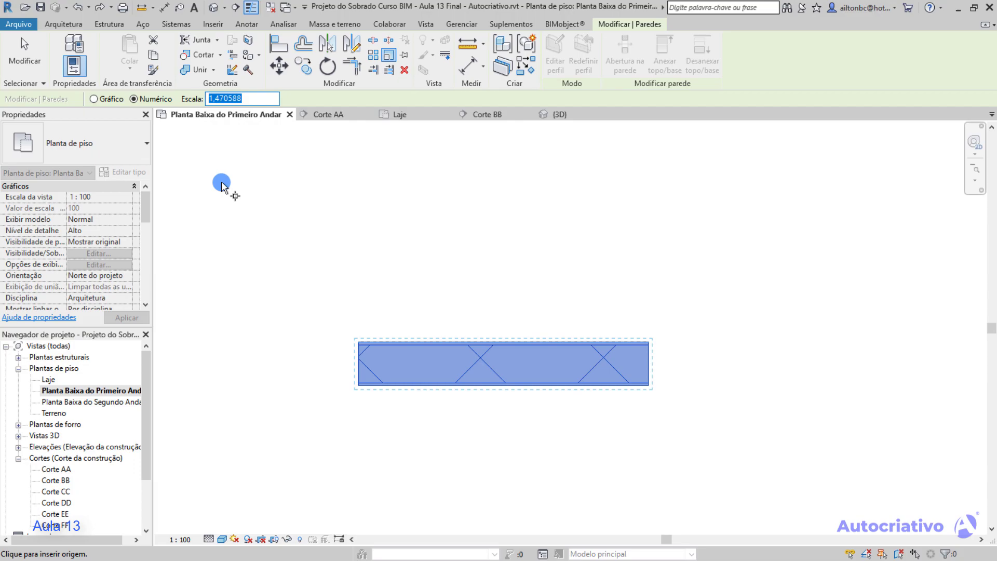
pyautogui.write('0,5')
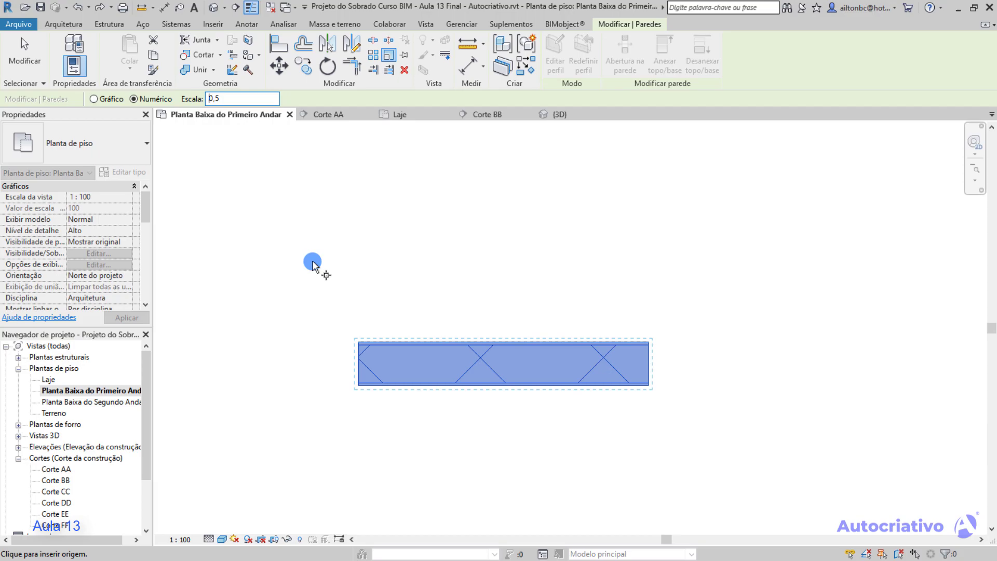
pyautogui.click(360, 387)
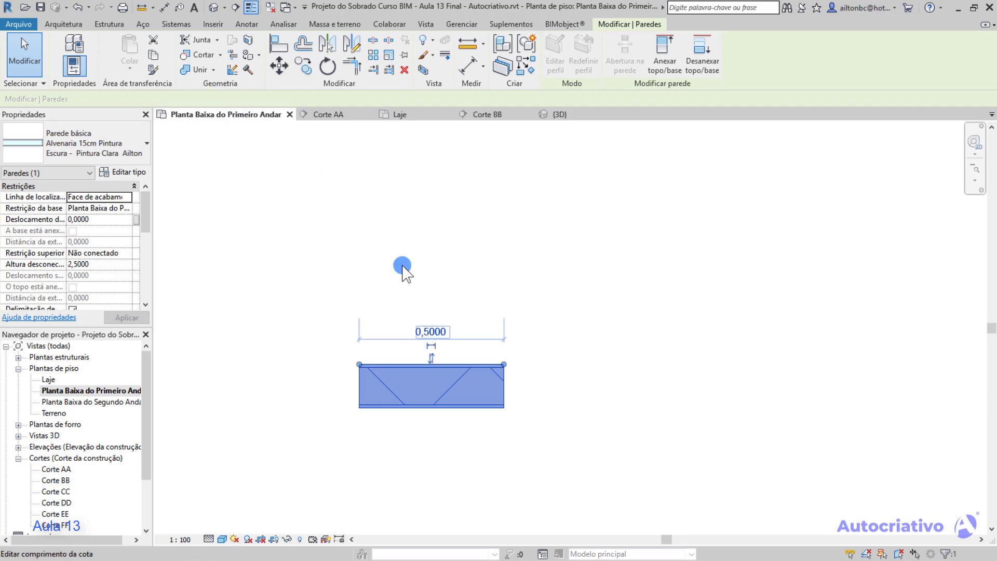
pyautogui.press('Escape')
pyautogui.hotkey('ctrl', 'z')
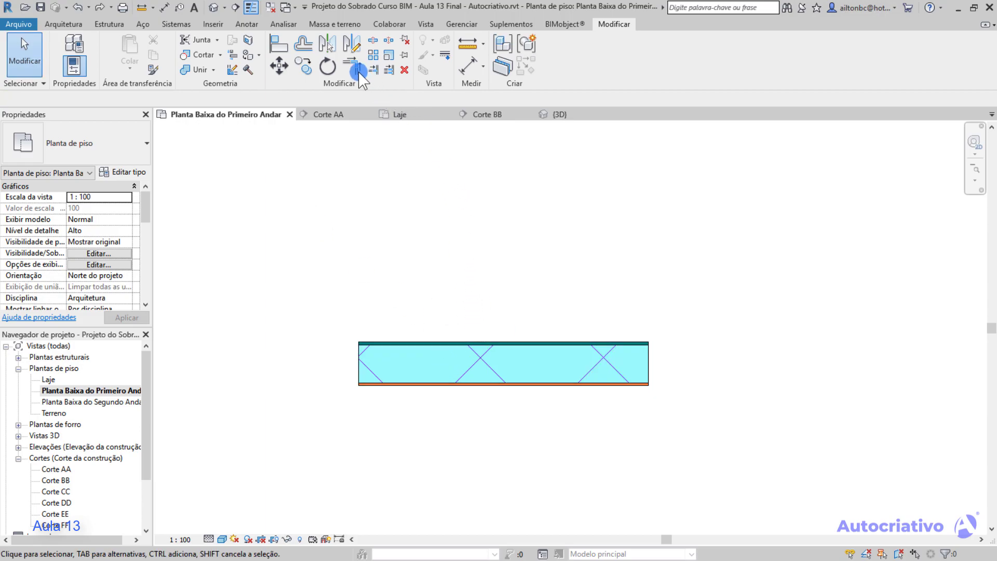
# Scale the wall with the Numérico option by a factor of 3 from its lower-left corner, and select it to check the length
pyautogui.click(389, 54)
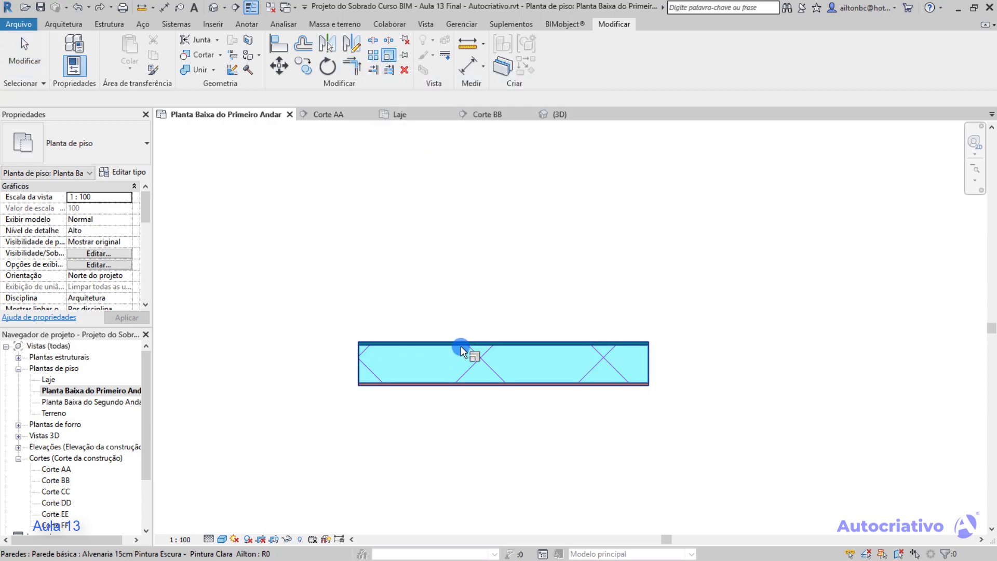
pyautogui.press('Escape')
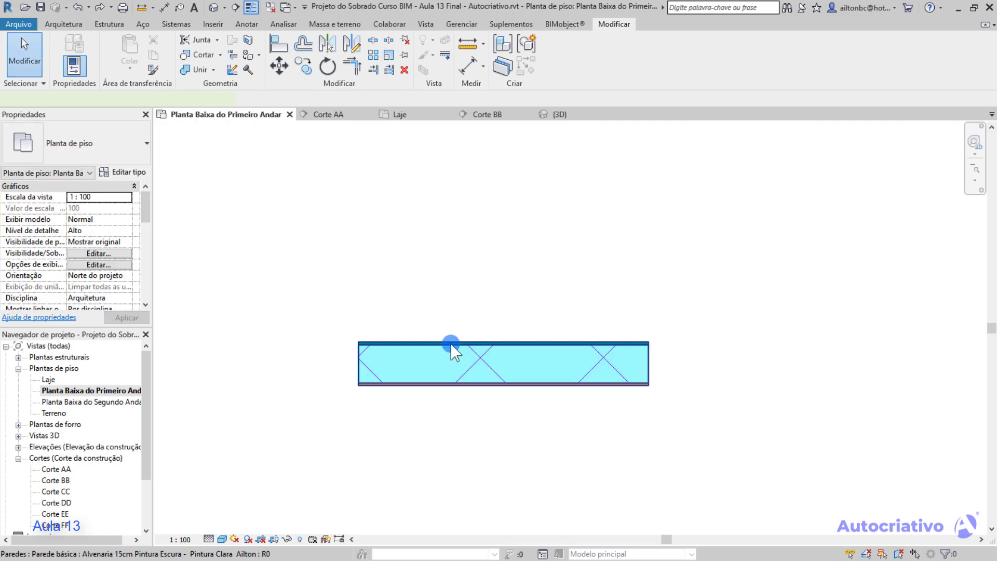
pyautogui.click(451, 344)
pyautogui.click(389, 72)
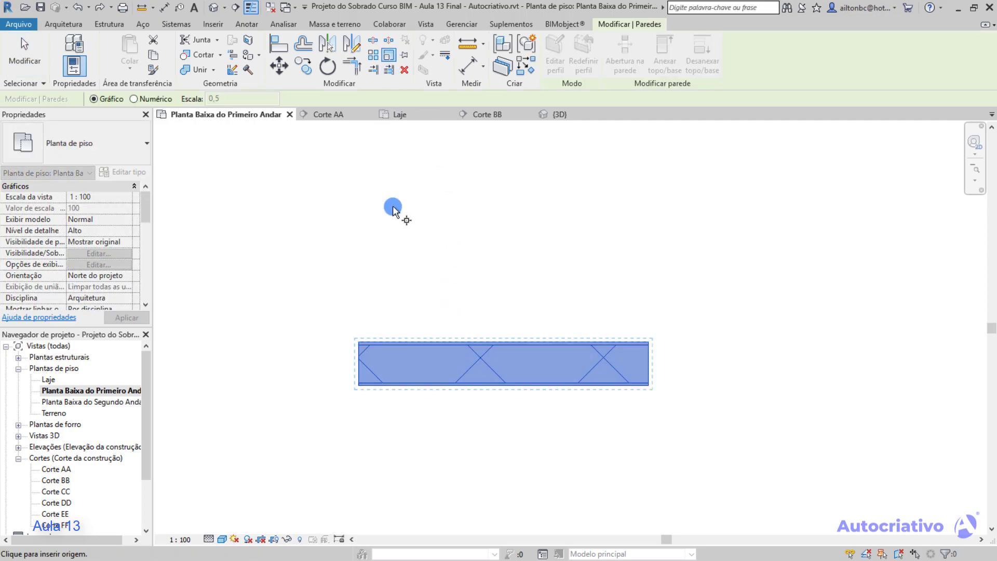
pyautogui.click(134, 99)
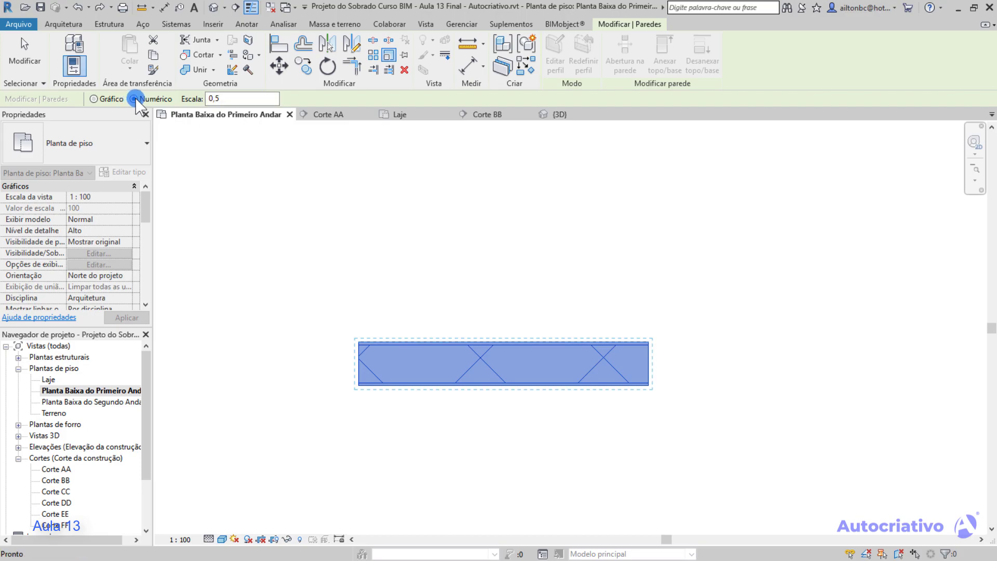
pyautogui.write('3')
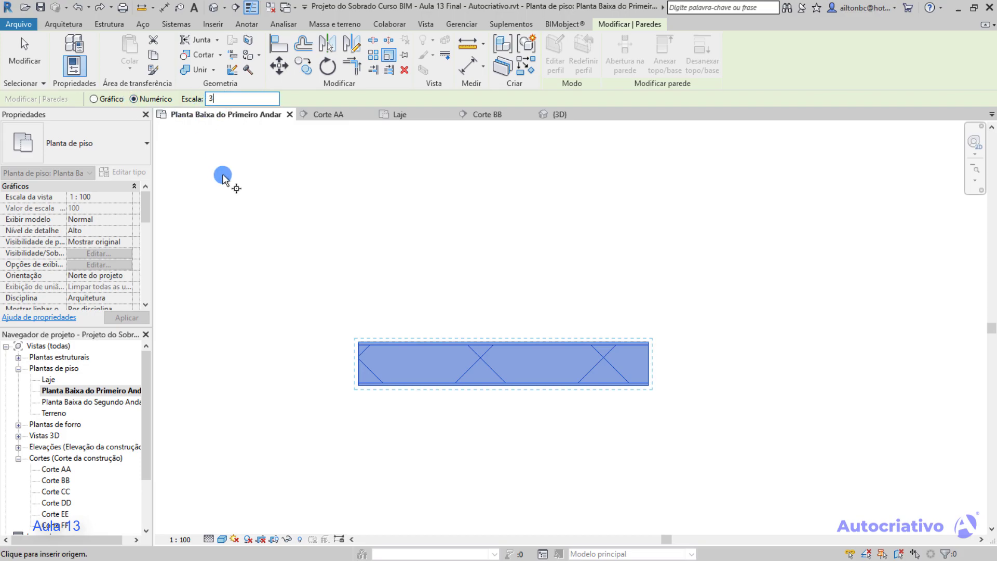
pyautogui.click(359, 386)
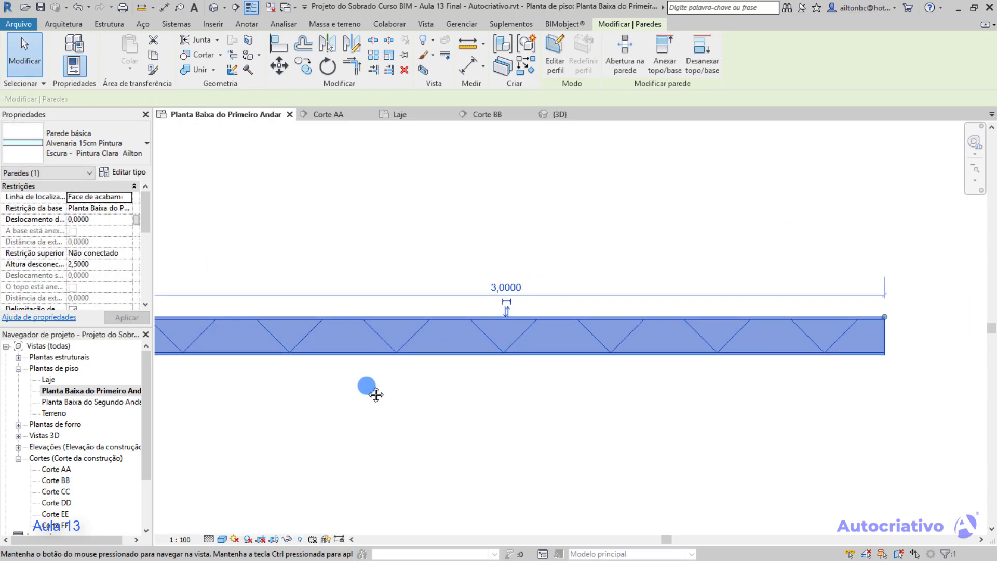
pyautogui.scroll(-1, 498, 299)
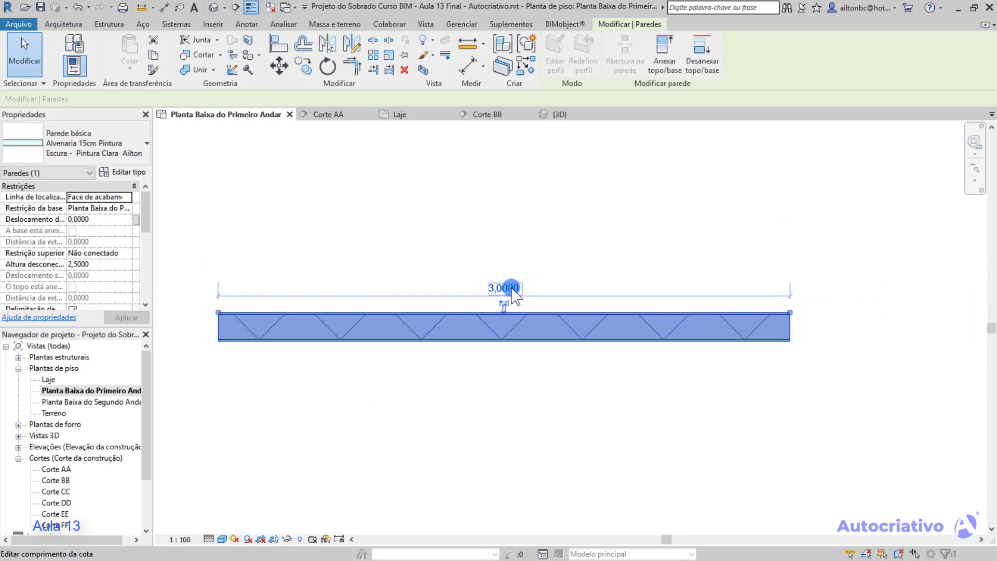
pyautogui.press('Escape')
pyautogui.moveTo(495, 338); pyautogui.dragTo(513, 342, button='middle')
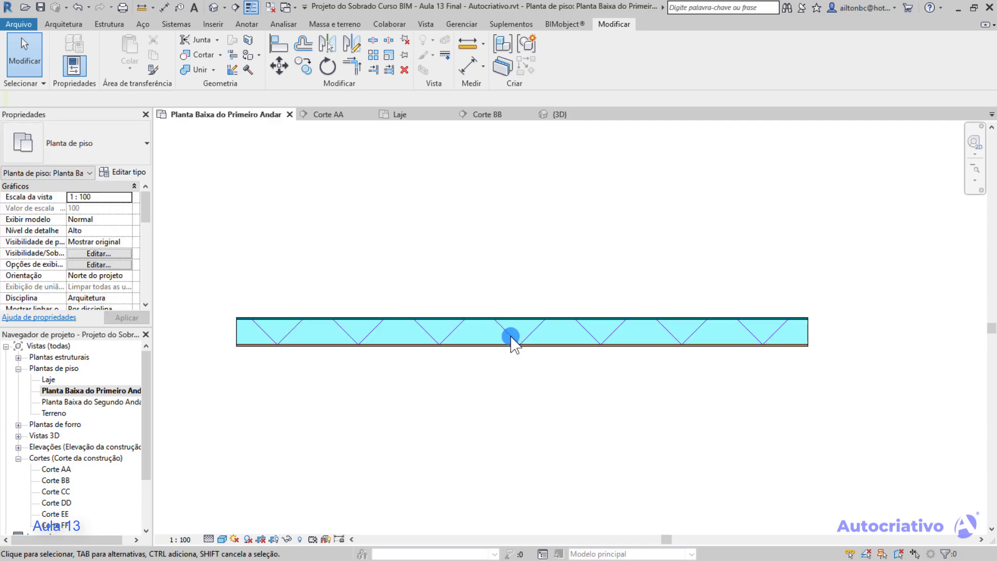
pyautogui.click(511, 345)
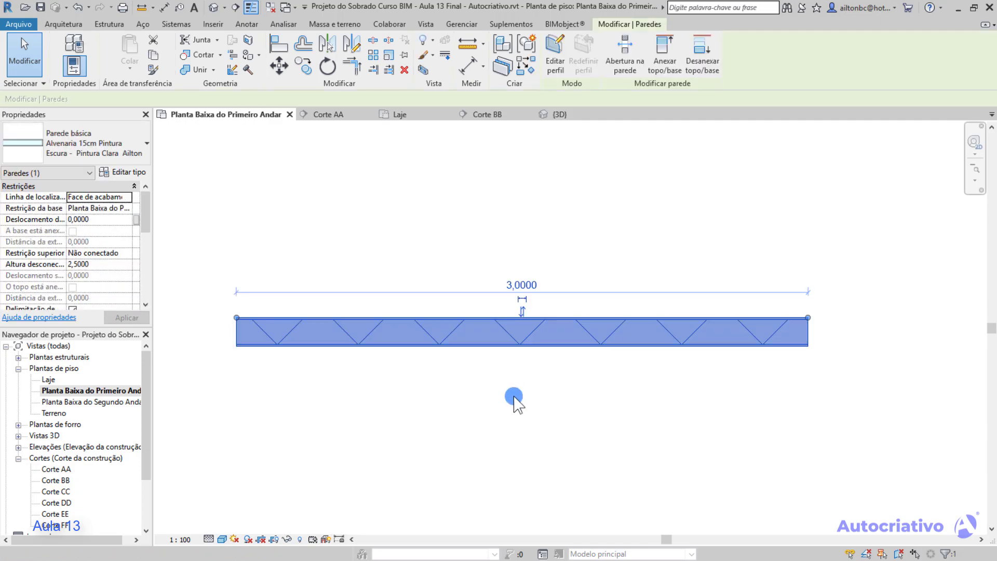
# Delete the scaled sample wall from the first-floor plan and look over the Unir geometry options
pyautogui.press('Delete')
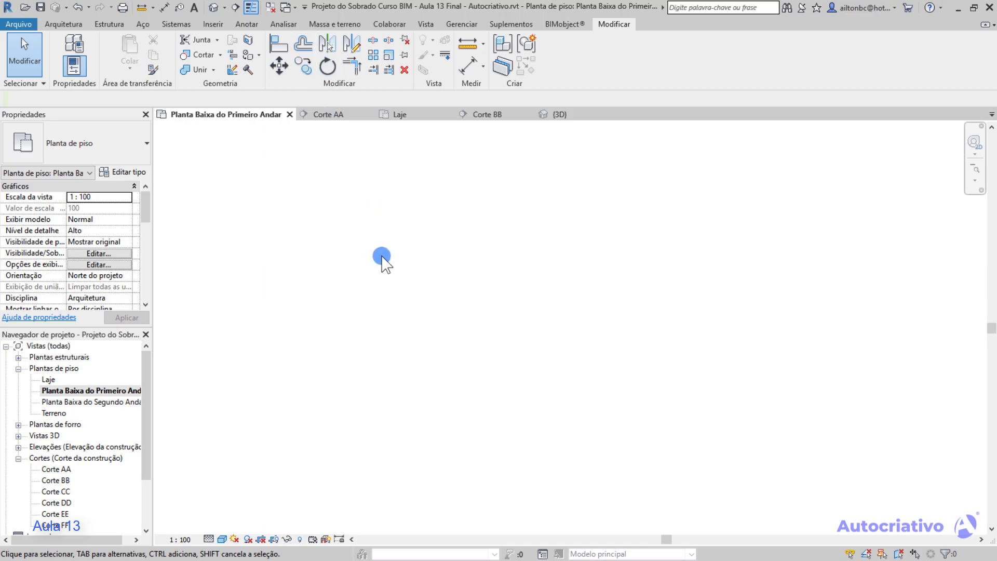
pyautogui.scroll(-5, 389, 259)
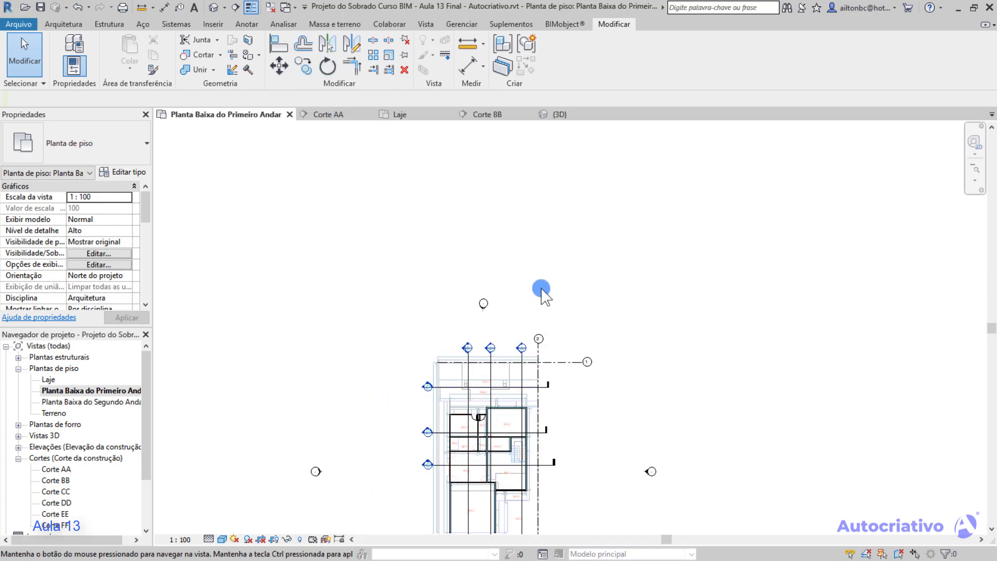
pyautogui.scroll(3, 485, 309)
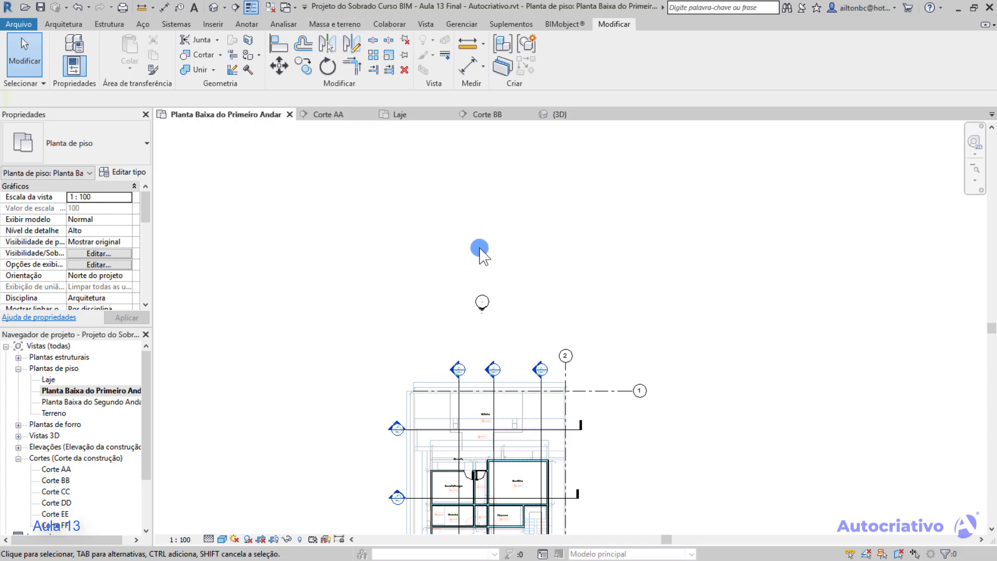
pyautogui.scroll(2, 481, 262)
pyautogui.scroll(2, 479, 263)
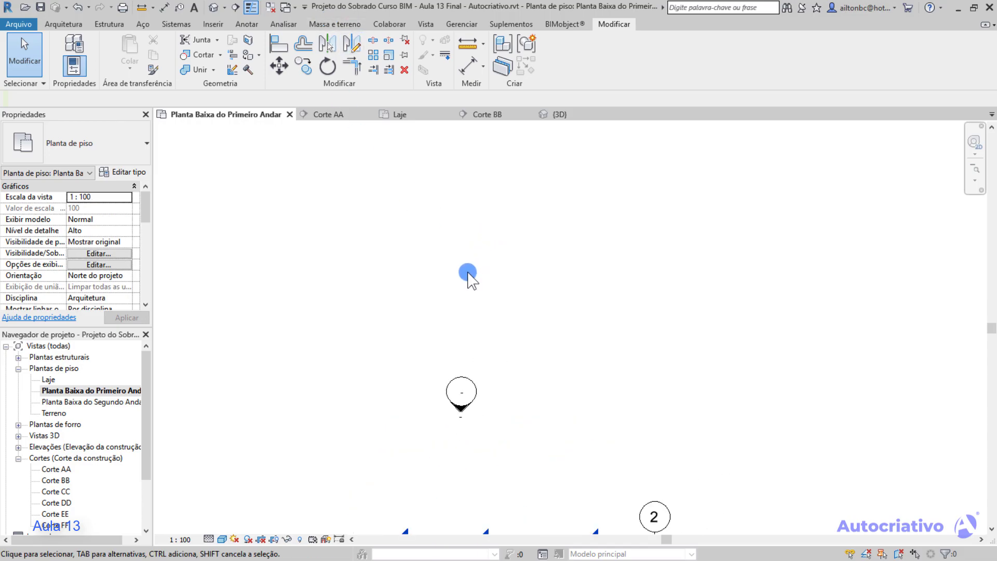
pyautogui.moveTo(468, 273); pyautogui.dragTo(463, 221, button='middle')
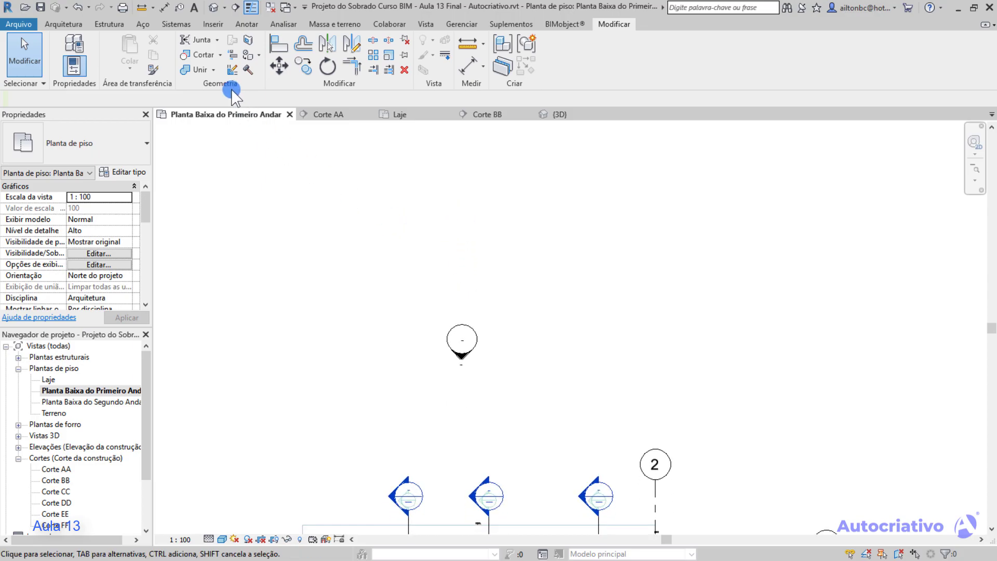
pyautogui.click(213, 70)
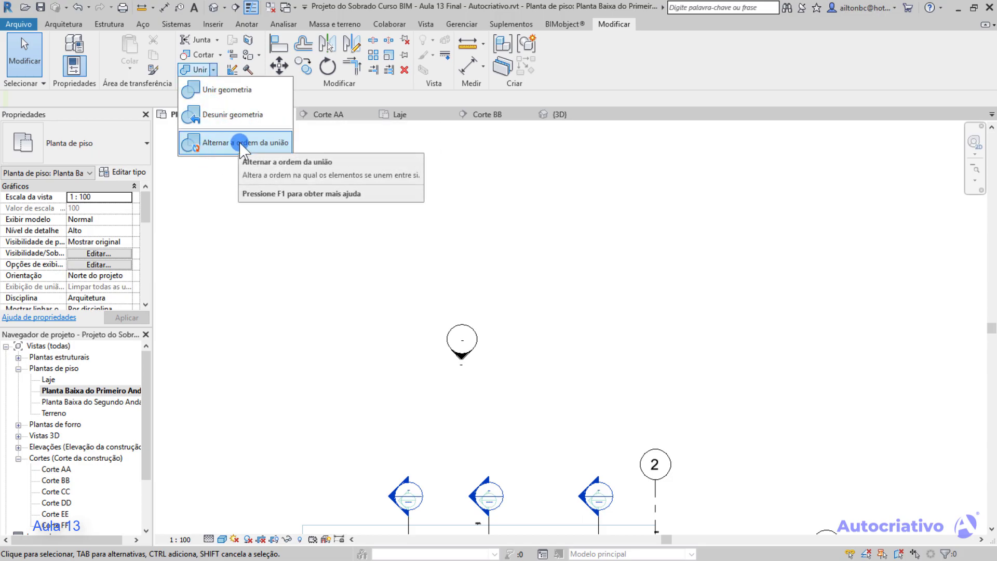
pyautogui.click(464, 222)
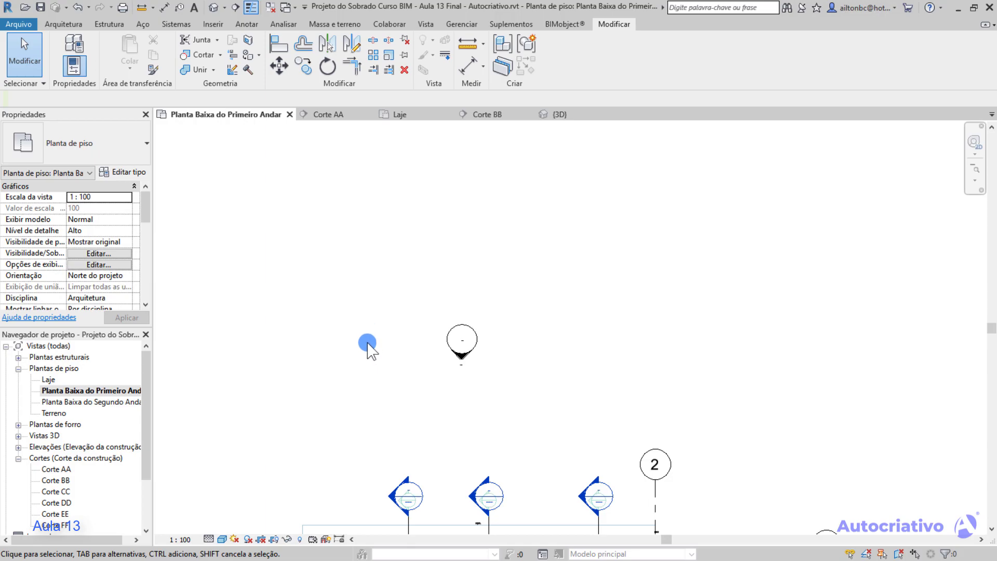
# Open the default 3D view of the house and enable its section box (Caixa de corte)
pyautogui.click(213, 8)
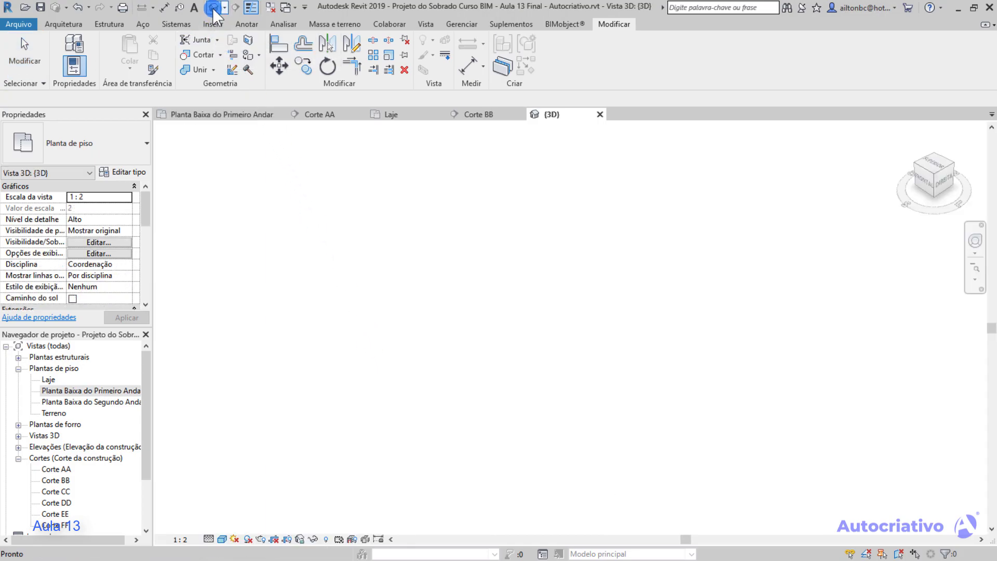
pyautogui.scroll(-8, 485, 315)
pyautogui.moveTo(436, 371); pyautogui.dragTo(589, 291, button='middle')
pyautogui.scroll(5, 598, 300)
pyautogui.moveTo(578, 346); pyautogui.dragTo(583, 347, button='middle')
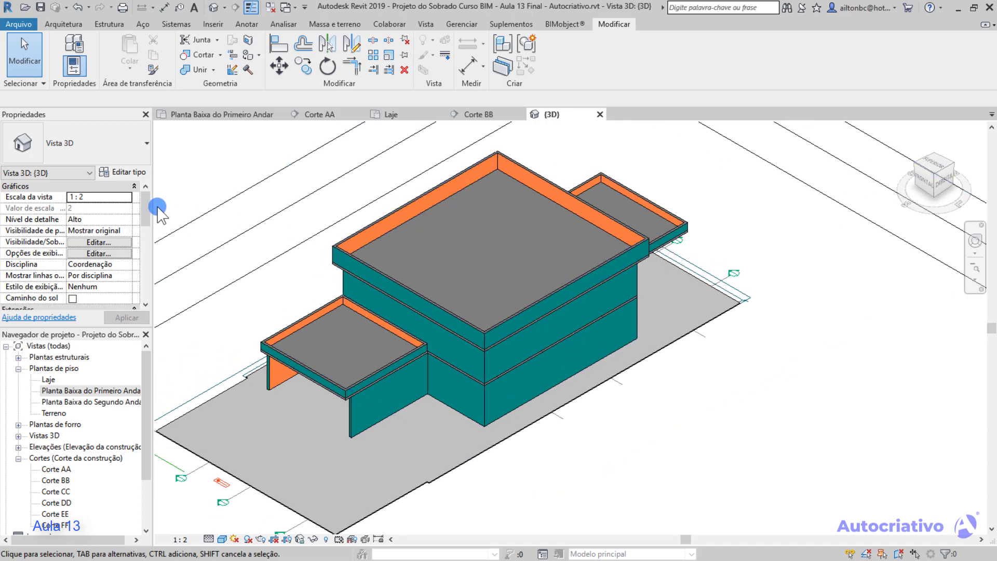
pyautogui.moveTo(149, 208); pyautogui.dragTo(150, 252)
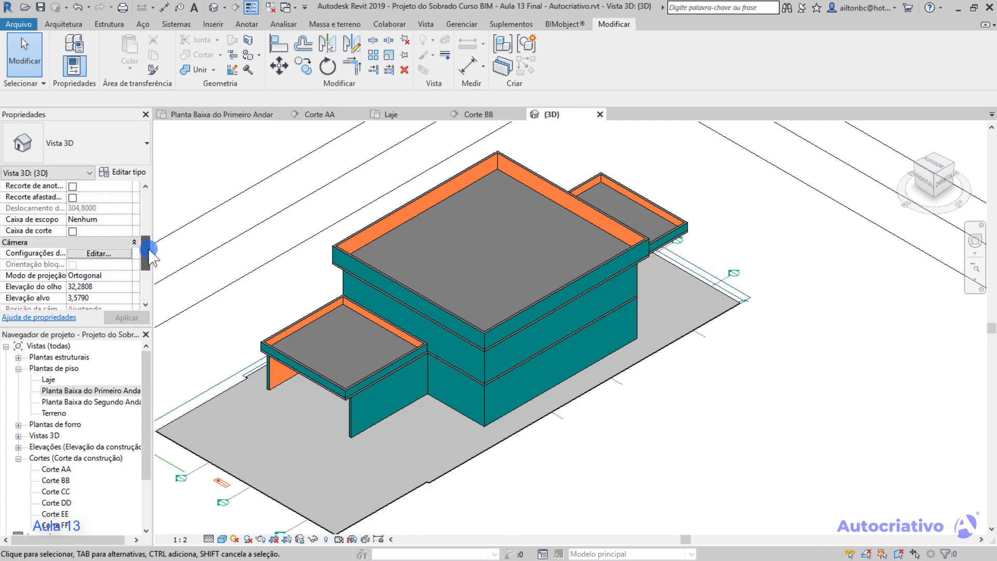
pyautogui.click(72, 231)
pyautogui.click(129, 311)
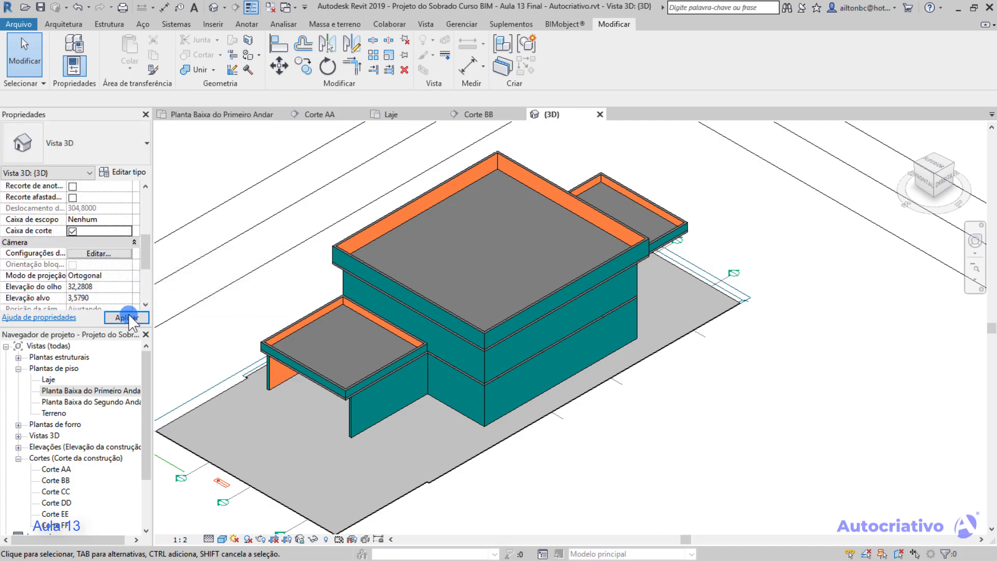
# Pull the long side of the section box facing the viewer inward until it cuts through the house interior
pyautogui.scroll(-4, 280, 289)
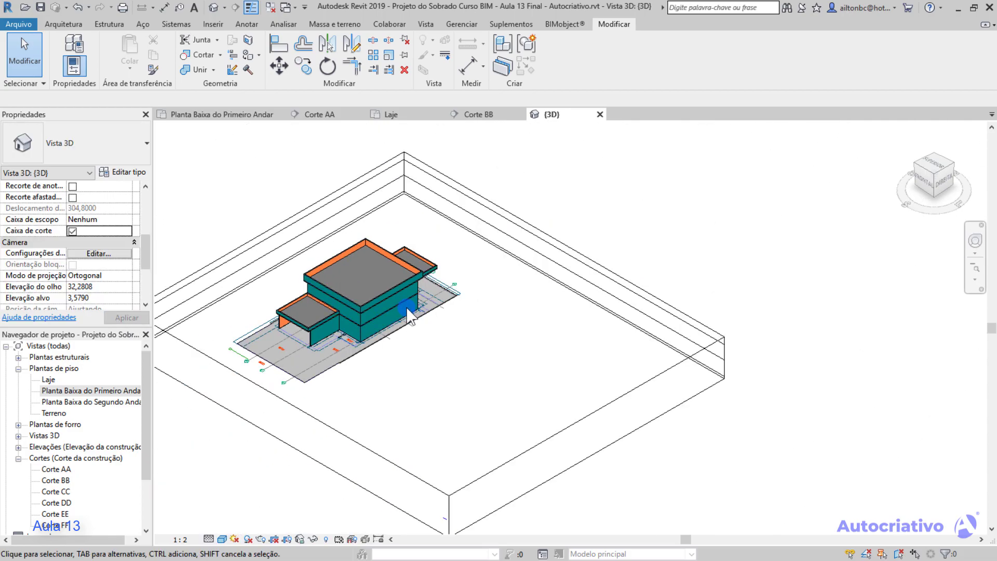
pyautogui.click(603, 401)
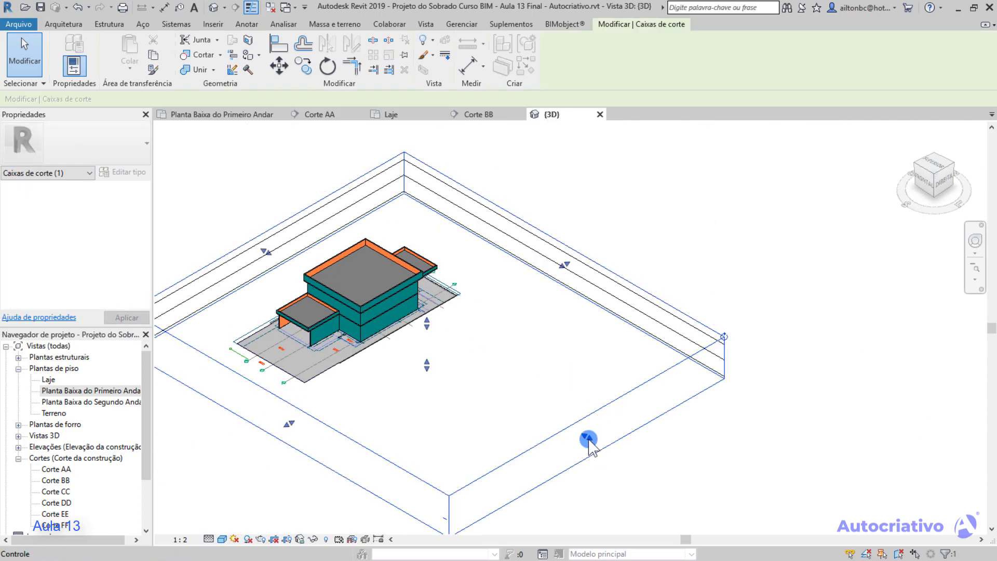
pyautogui.moveTo(583, 426); pyautogui.dragTo(389, 283)
pyautogui.click(452, 349)
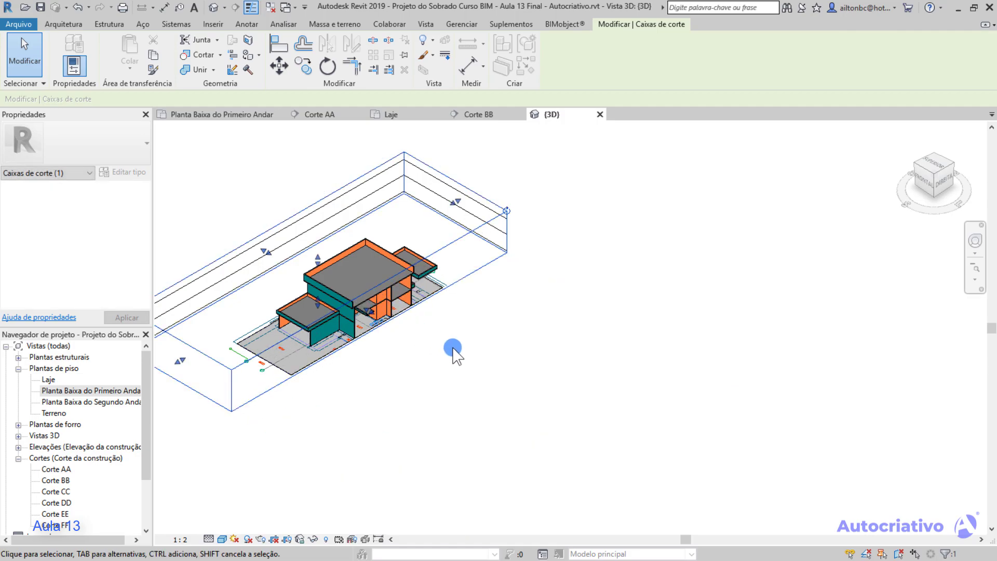
# Examine the junctions between the cut walls and the intermediate floor slab inside the sectioned house
pyautogui.scroll(6, 423, 324)
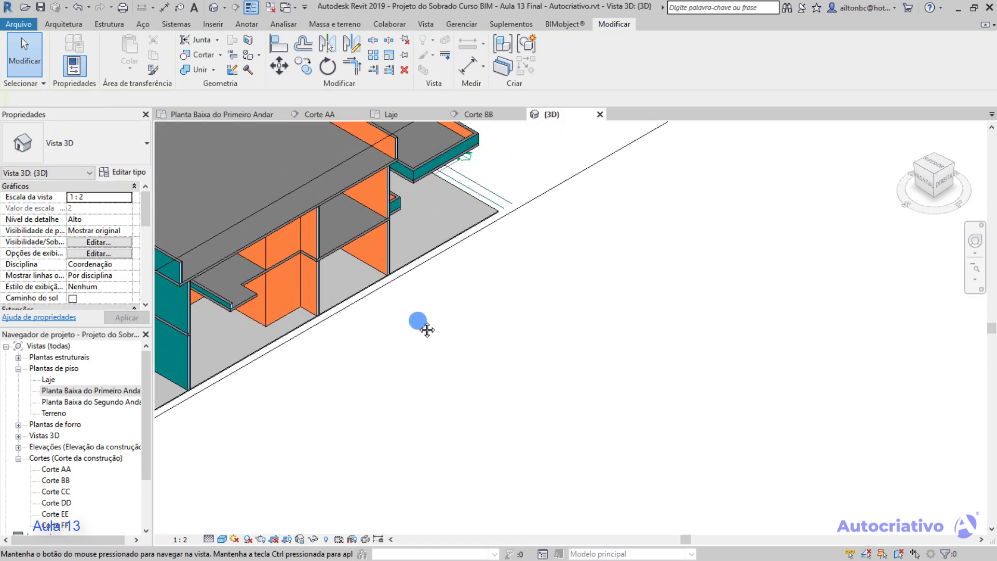
pyautogui.keyDown('shift'); pyautogui.moveTo(634, 372); pyautogui.dragTo(616, 303, button='middle'); pyautogui.keyUp('shift')
pyautogui.scroll(2, 574, 383)
pyautogui.scroll(5, 575, 390)
pyautogui.scroll(-4, 574, 390)
pyautogui.keyDown('shift'); pyautogui.moveTo(573, 390); pyautogui.dragTo(550, 338, button='middle'); pyautogui.keyUp('shift')
pyautogui.scroll(4, 544, 322)
pyautogui.scroll(3, 550, 328)
pyautogui.scroll(-2, 551, 337)
pyautogui.scroll(-1, 550, 336)
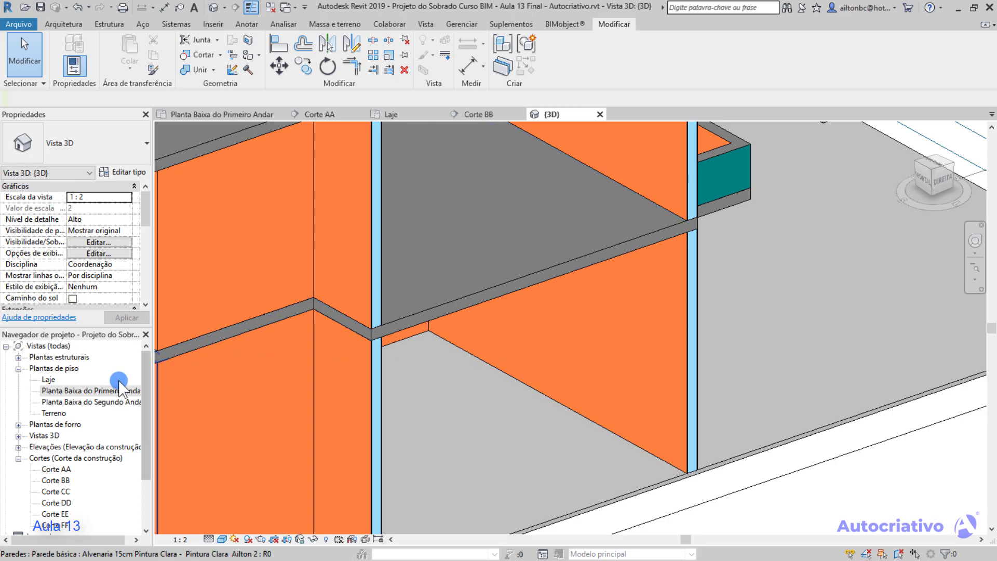
# Open the Planta Baixa do Primeiro Andar floor plan at the Escritório room
pyautogui.click(99, 392)
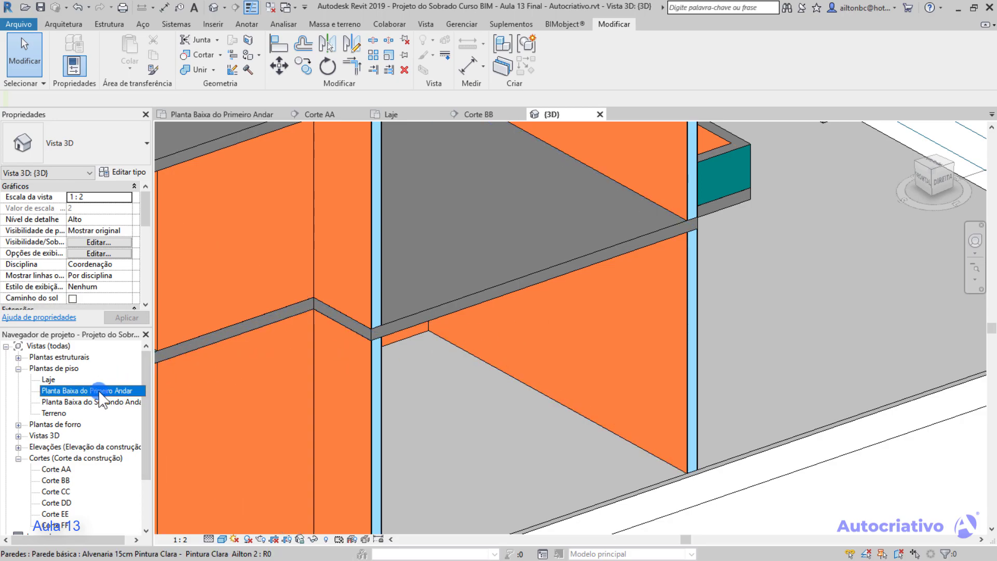
pyautogui.doubleClick(98, 392)
pyautogui.scroll(-6, 390, 378)
pyautogui.scroll(1, 497, 419)
pyautogui.moveTo(511, 401); pyautogui.dragTo(543, 269, button='middle')
pyautogui.scroll(7, 517, 345)
# Draw a horizontal Alvenaria 15cm wall about 2.52 m long crossing the Escritório's outer side wall
pyautogui.click(77, 47)
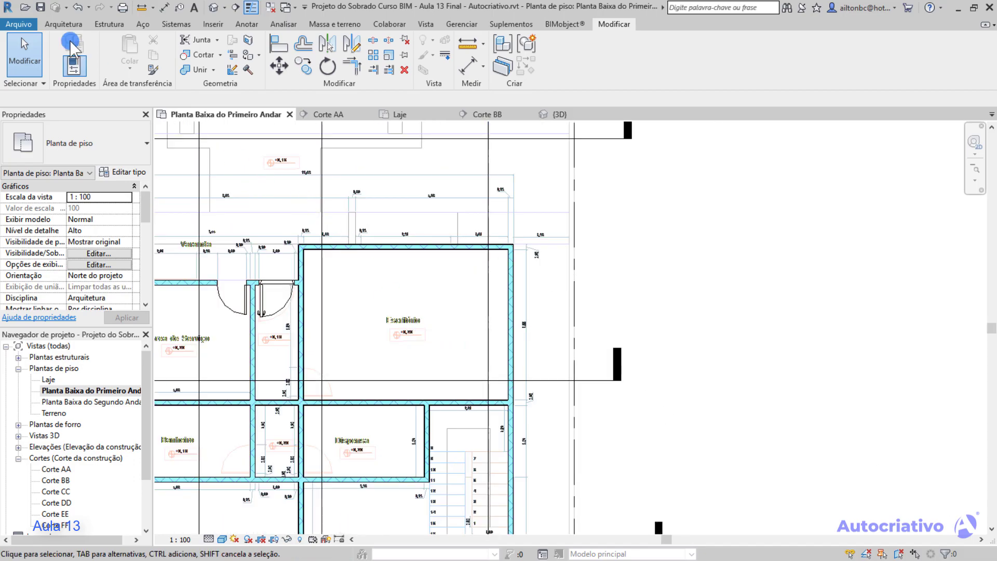
pyautogui.click(63, 24)
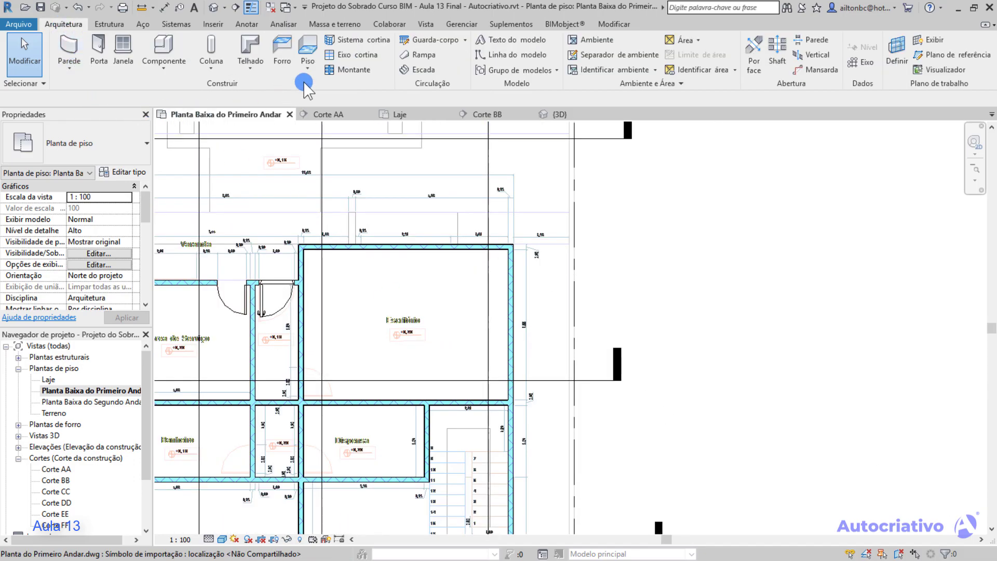
pyautogui.click(77, 48)
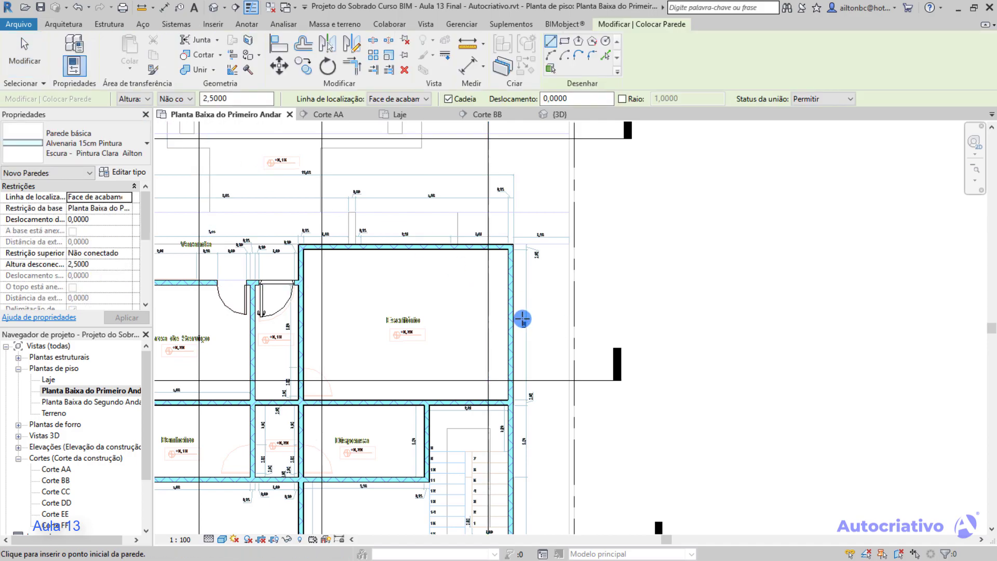
pyautogui.scroll(5, 522, 318)
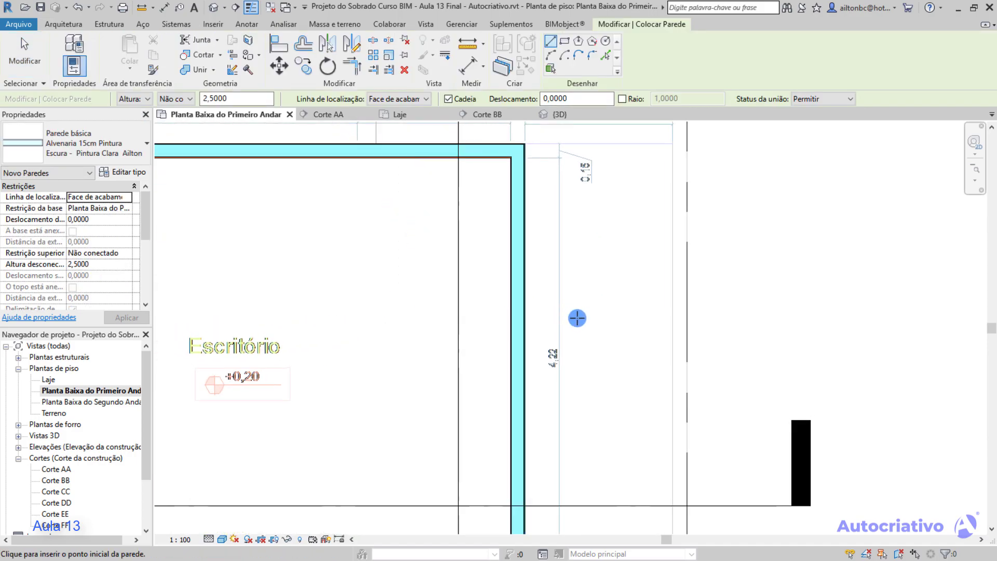
pyautogui.click(596, 317)
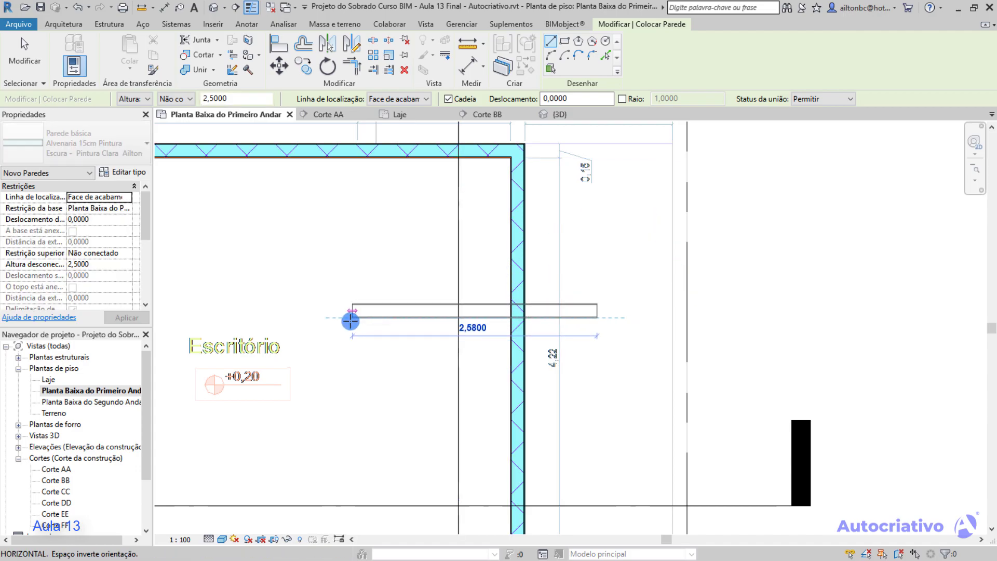
pyautogui.click(358, 321)
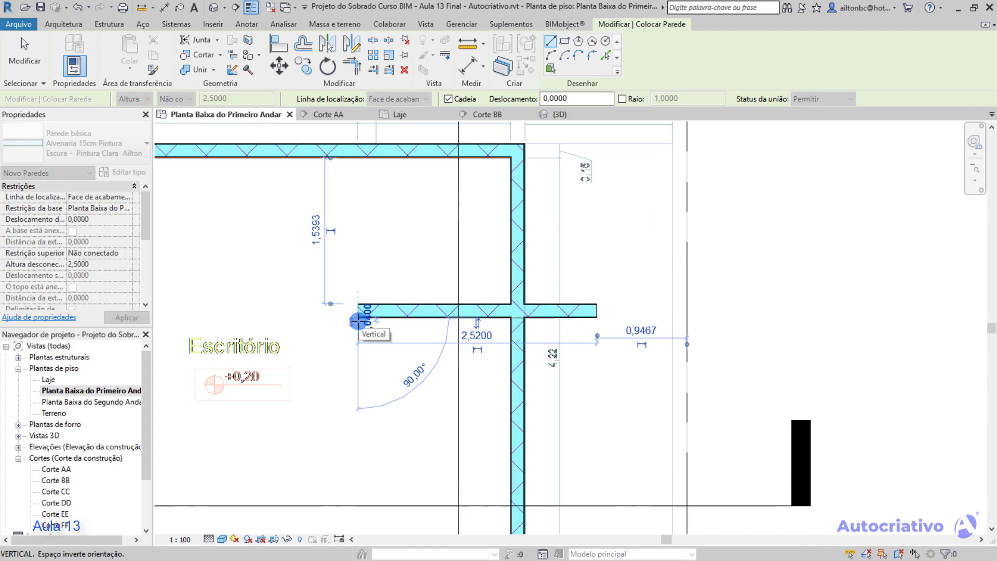
pyautogui.press('Escape')
pyautogui.press('Escape')
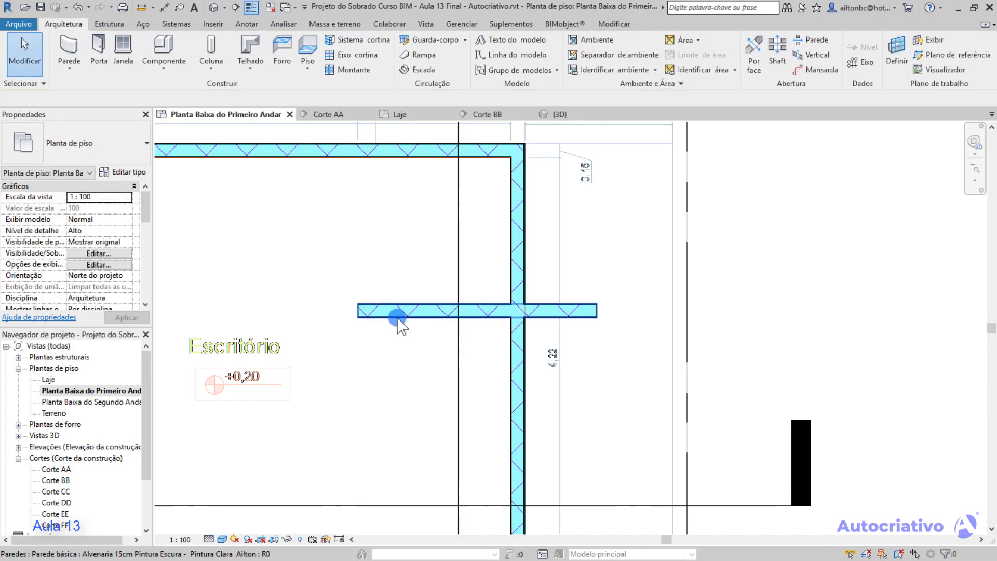
# Set the unconnected height of the new crossing wall to 3,5 m
pyautogui.click(398, 317)
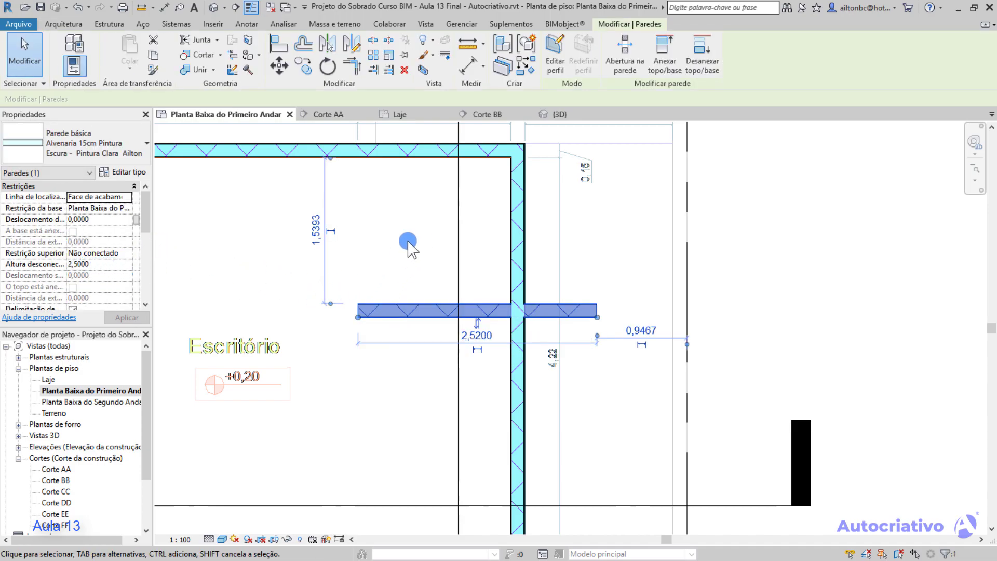
pyautogui.click(92, 265)
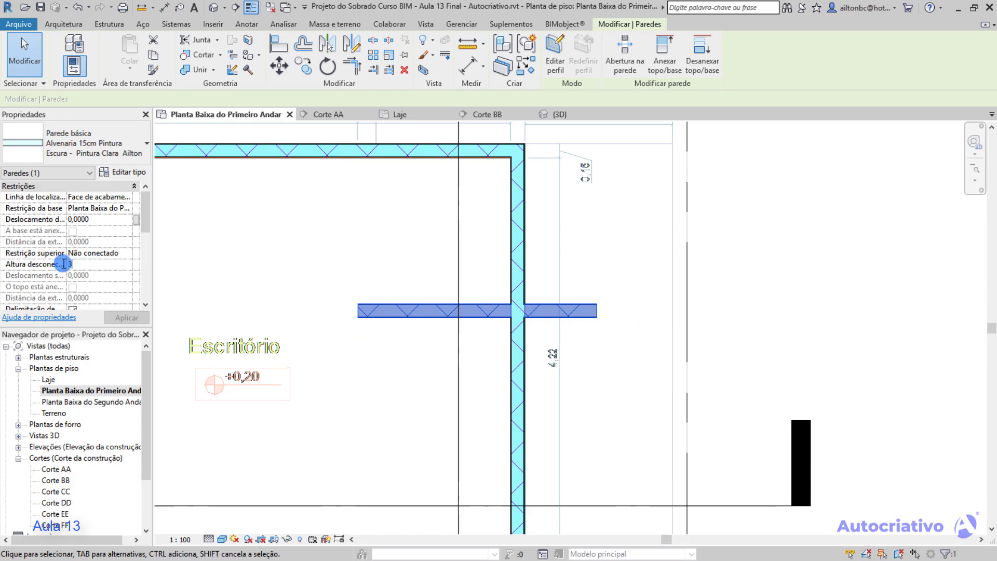
pyautogui.write('3,5')
pyautogui.click(103, 310)
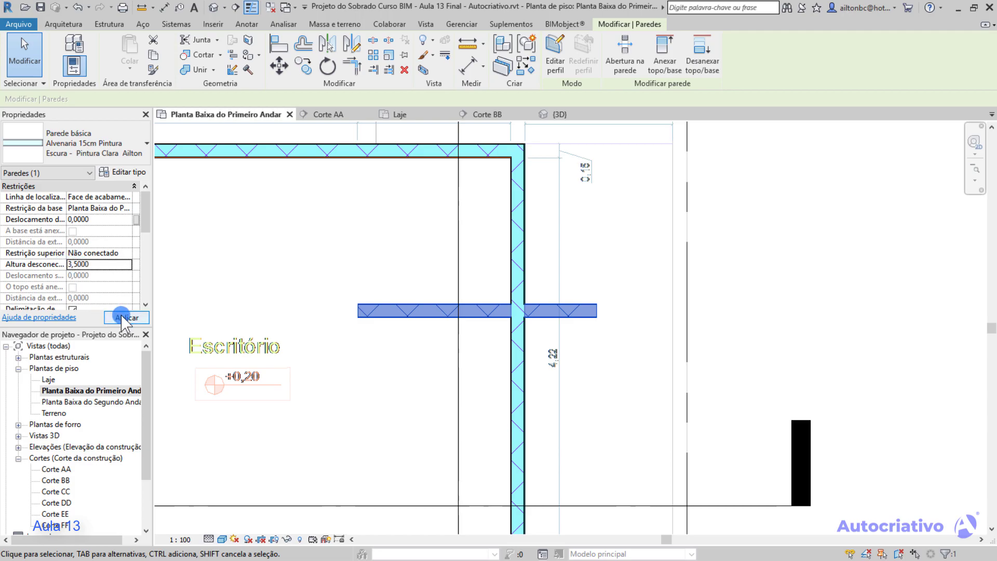
pyautogui.click(284, 283)
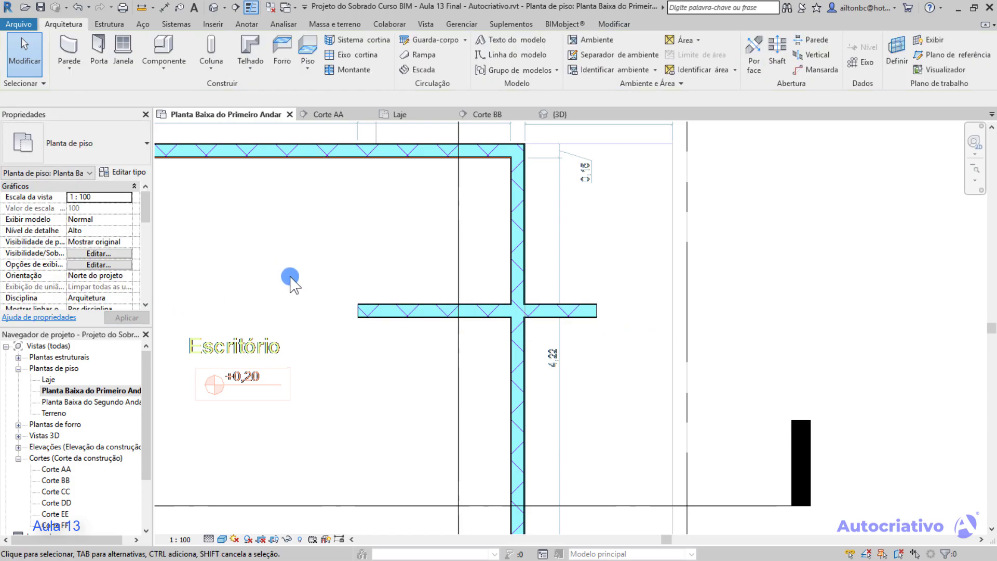
# Open the 3D view and move the section box's cutting face slightly outward to expose more of the new wall crossing the slab
pyautogui.click(214, 8)
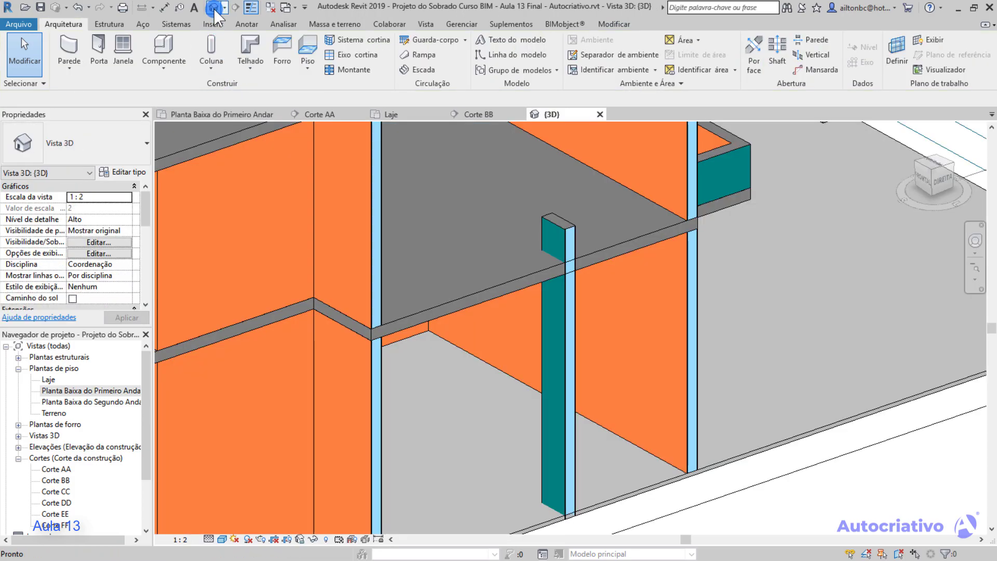
pyautogui.moveTo(474, 335); pyautogui.dragTo(423, 296, button='middle')
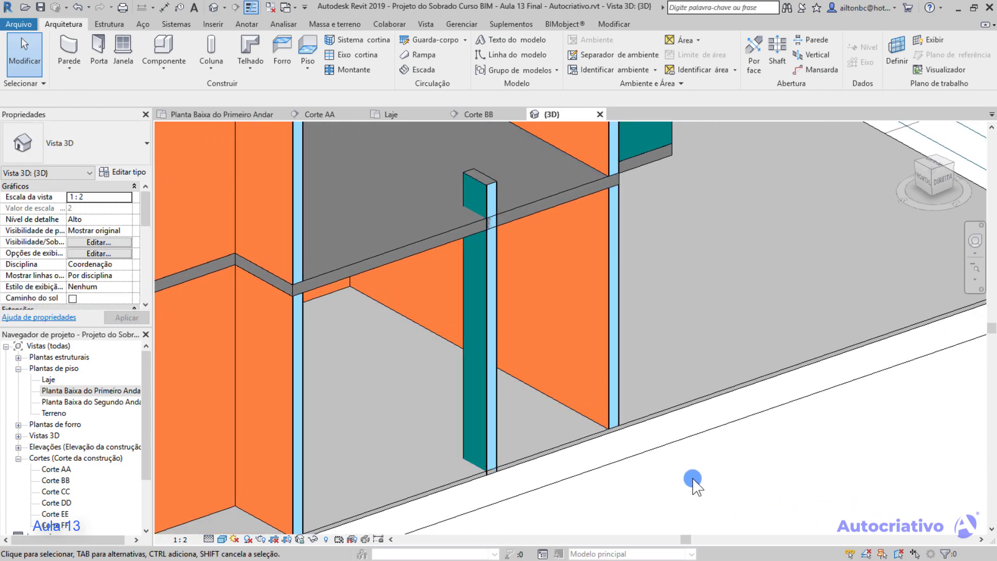
pyautogui.scroll(-6, 495, 320)
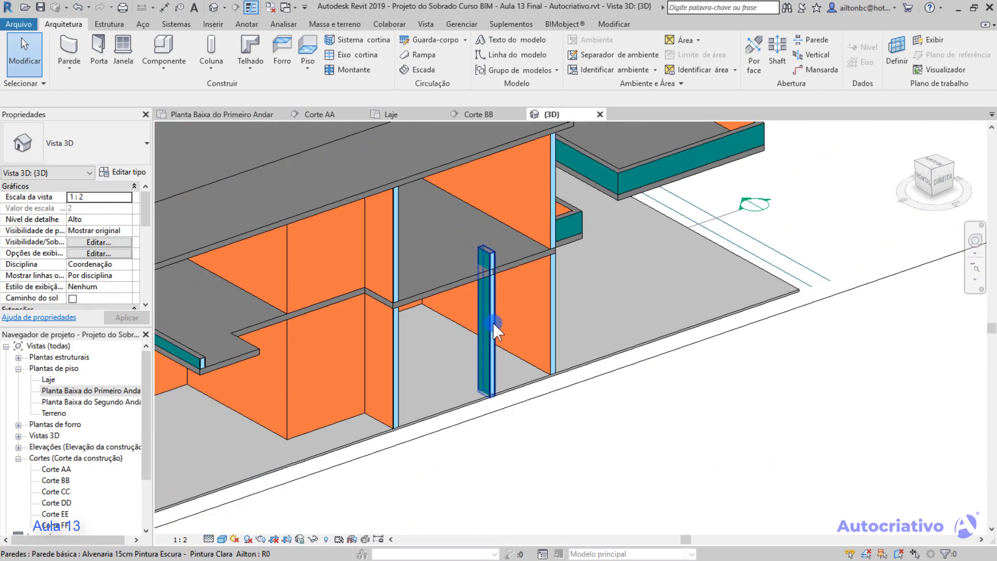
pyautogui.click(712, 303)
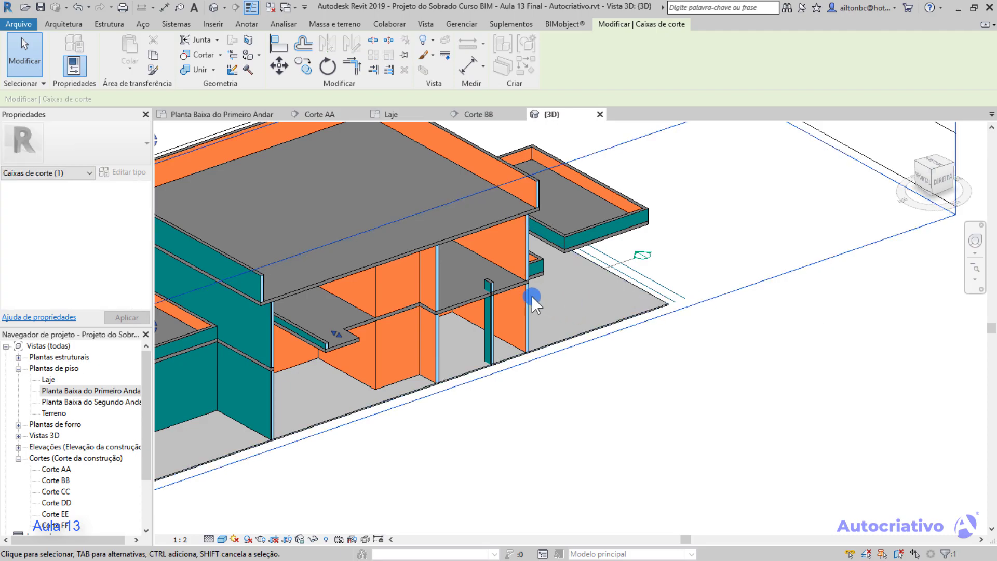
pyautogui.scroll(-4, 535, 296)
pyautogui.moveTo(461, 303); pyautogui.dragTo(465, 303, button='middle')
pyautogui.moveTo(401, 322)
pyautogui.mouseDown()
pyautogui.moveTo(417, 332)
pyautogui.moveTo(408, 327)
pyautogui.mouseUp()
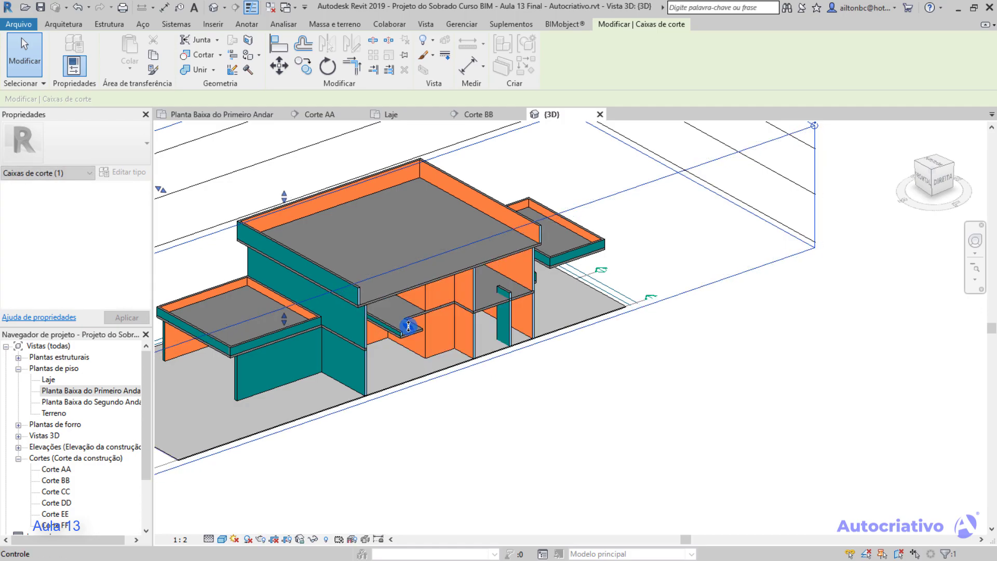
pyautogui.click(574, 389)
pyautogui.scroll(6, 574, 372)
pyautogui.moveTo(540, 293)
pyautogui.mouseDown(button='middle')
pyautogui.moveTo(592, 297)
pyautogui.moveTo(528, 312)
pyautogui.moveTo(595, 302)
pyautogui.moveTo(534, 312)
pyautogui.moveTo(556, 302)
pyautogui.mouseUp(button='middle')
pyautogui.scroll(2, 539, 307)
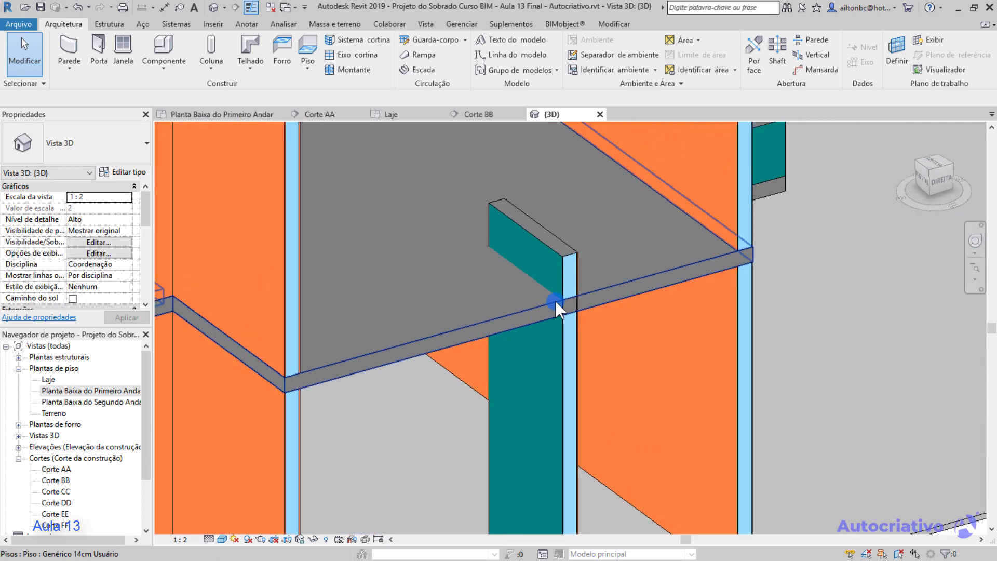
pyautogui.scroll(2, 564, 304)
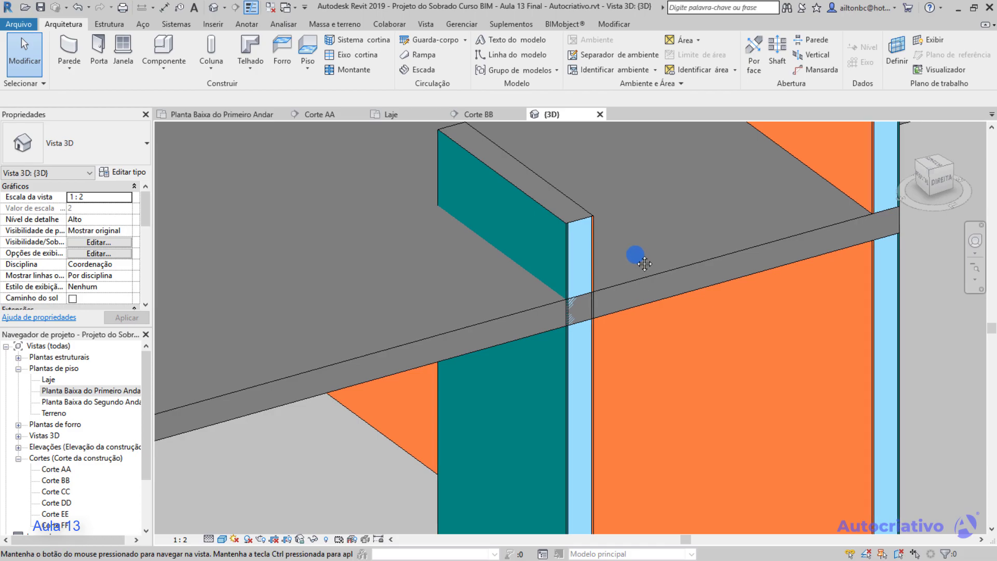
# Check the area and volume of the Genérico 14cm floor slab crossed by the new wall
pyautogui.moveTo(639, 252); pyautogui.dragTo(594, 276, button='middle')
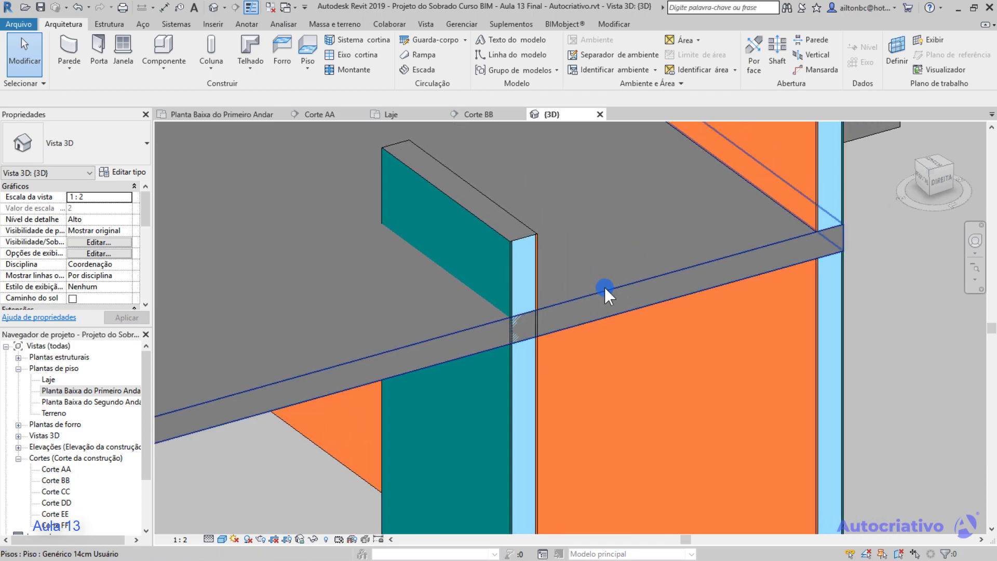
pyautogui.click(609, 289)
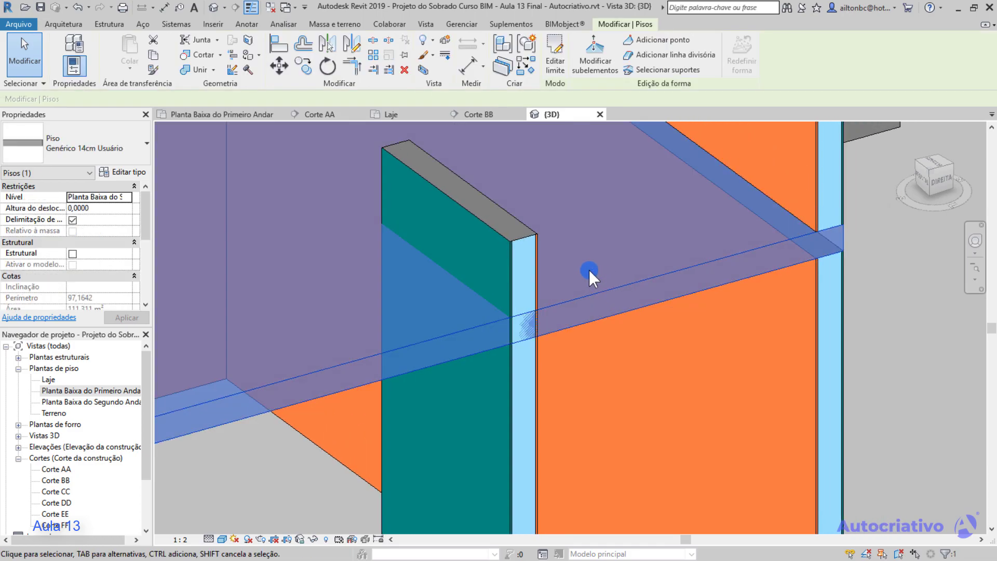
pyautogui.moveTo(147, 218); pyautogui.dragTo(147, 234)
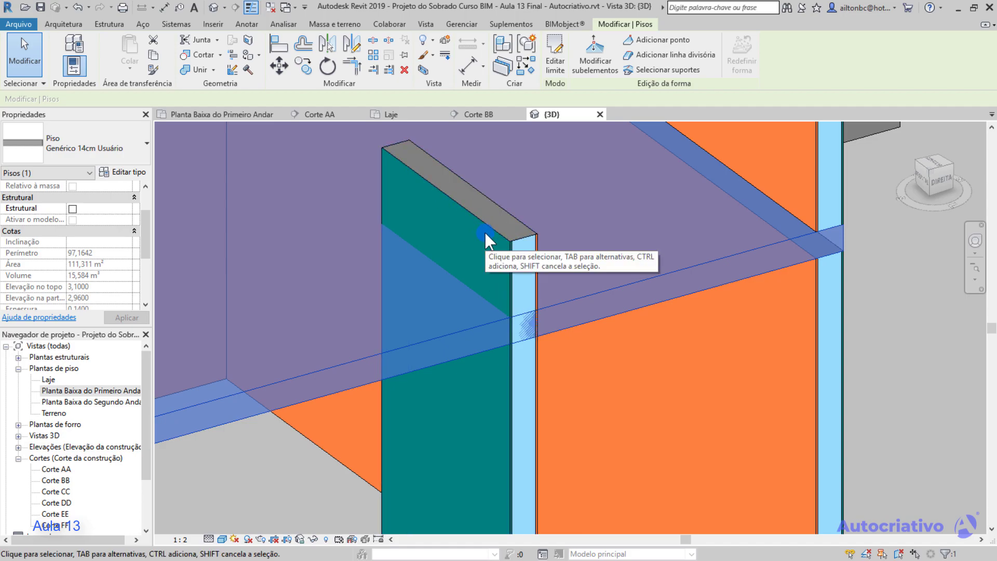
pyautogui.press('Escape')
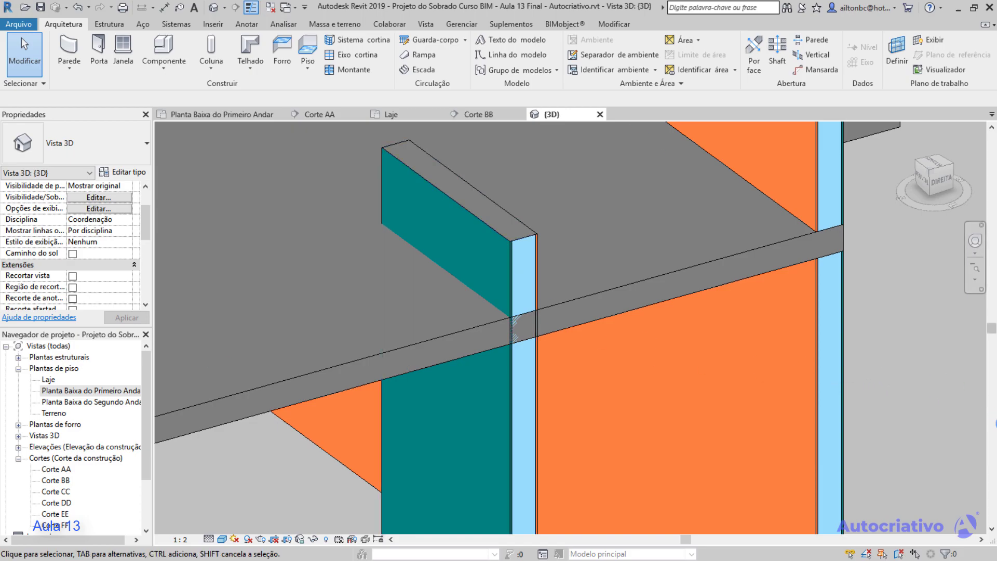
# Join the geometry of the floor slab and the crossing wall, picking the slab first
pyautogui.click(615, 25)
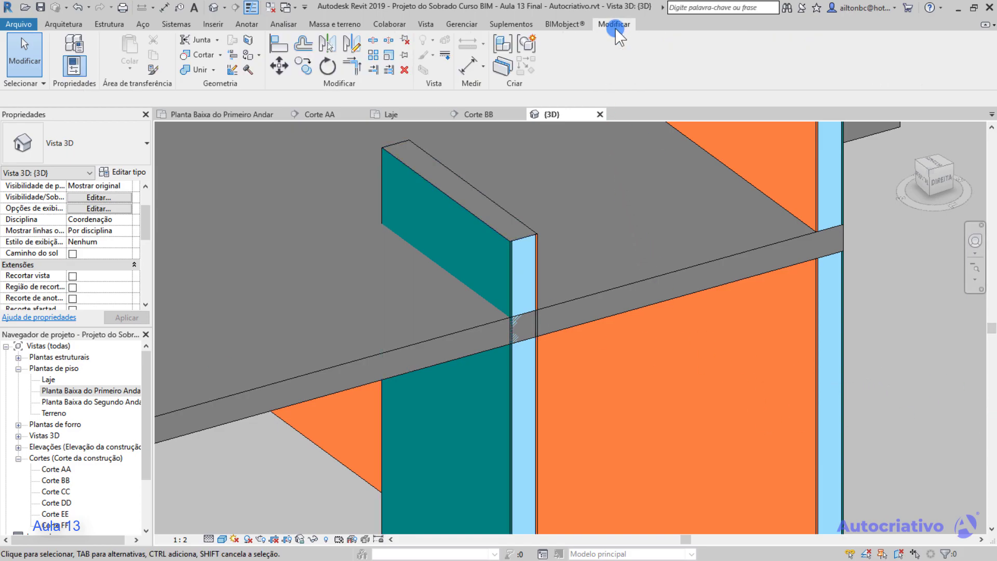
pyautogui.click(214, 71)
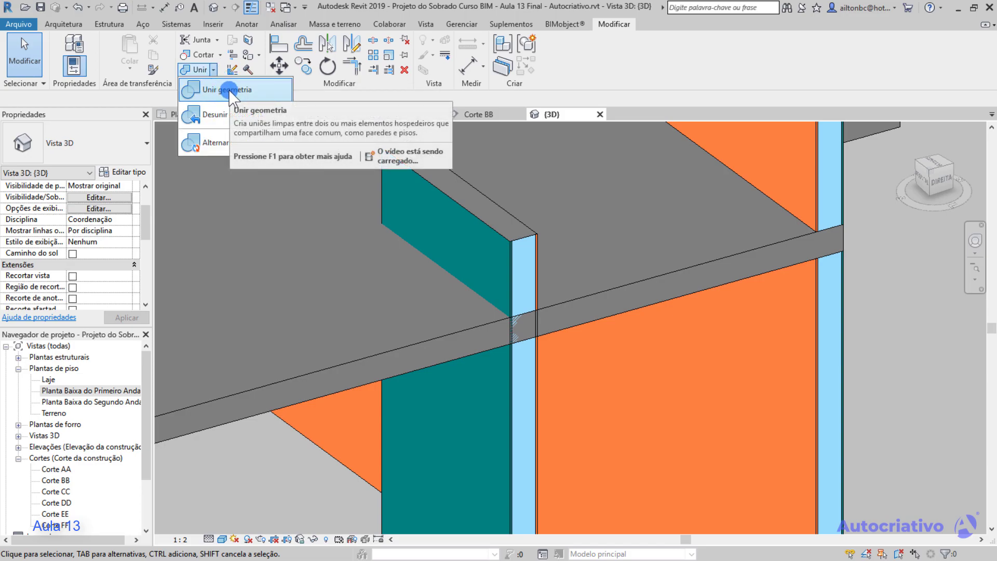
pyautogui.click(228, 90)
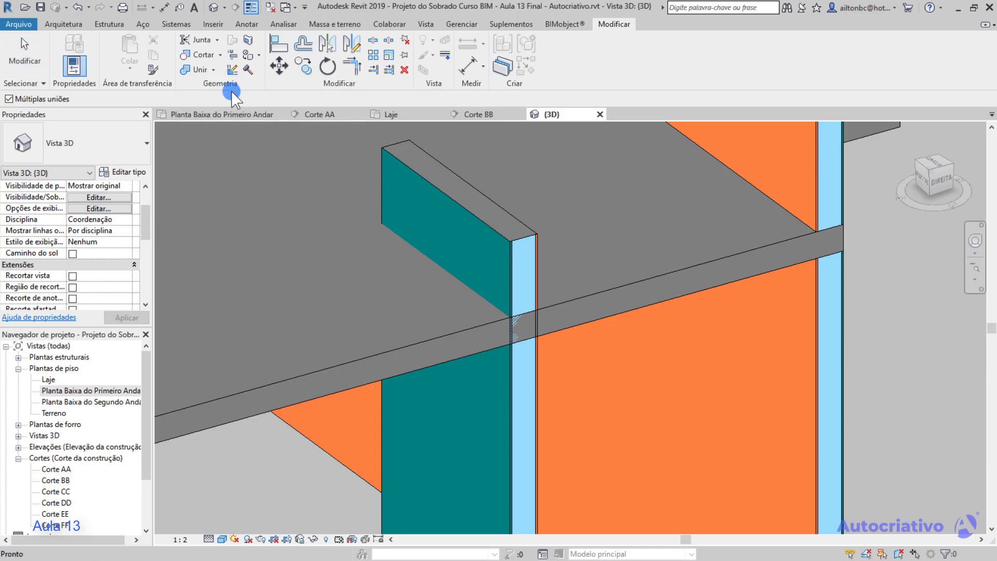
pyautogui.click(574, 298)
pyautogui.click(529, 243)
pyautogui.press('Escape')
pyautogui.press('Escape')
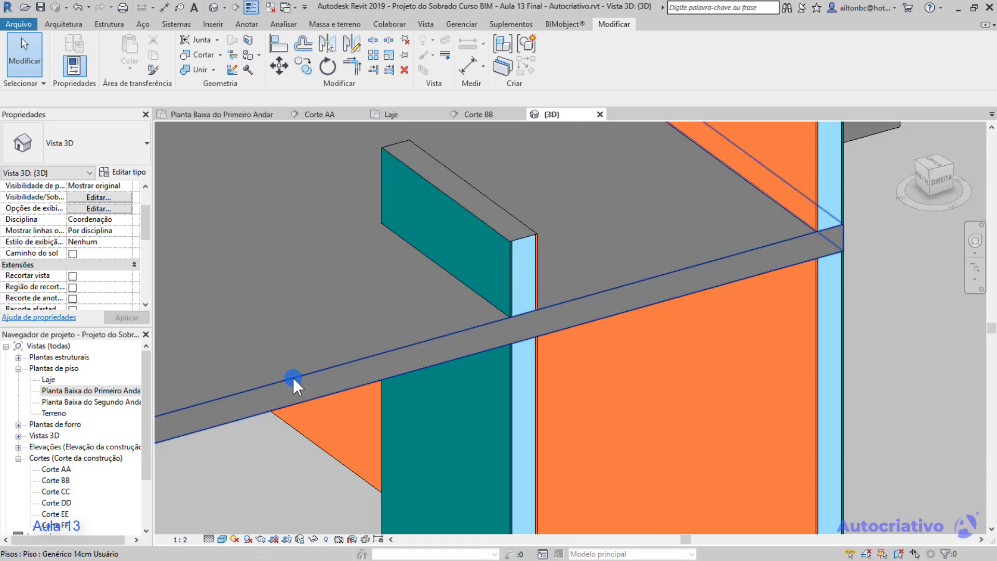
pyautogui.click(504, 236)
pyautogui.click(488, 323)
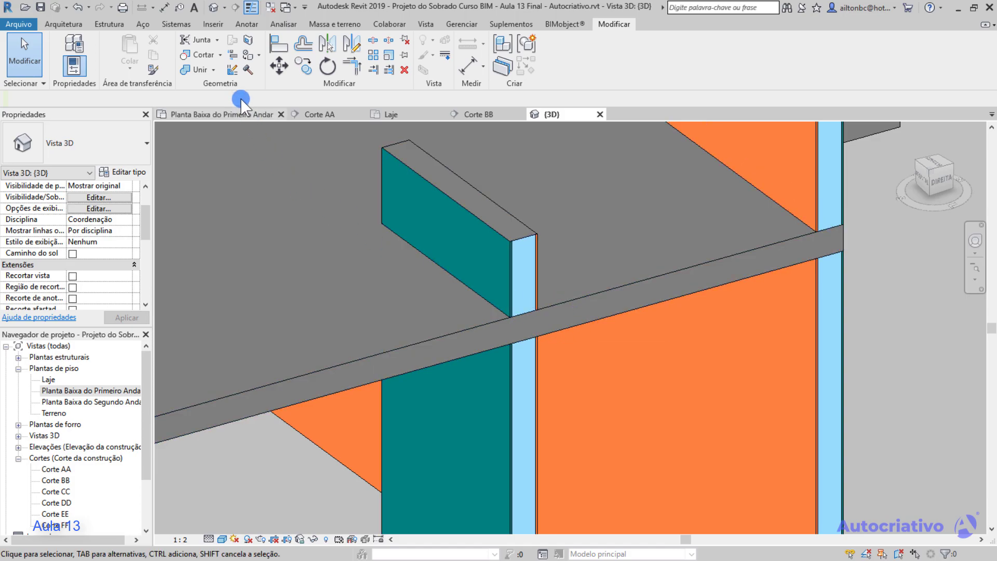
# Unjoin the crossing wall from the floor slab
pyautogui.click(213, 69)
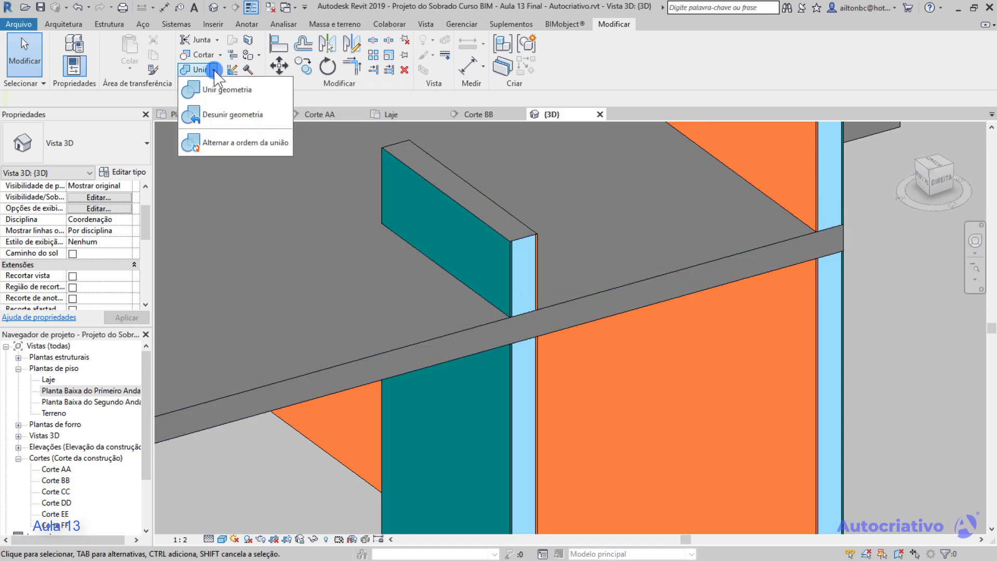
pyautogui.click(228, 114)
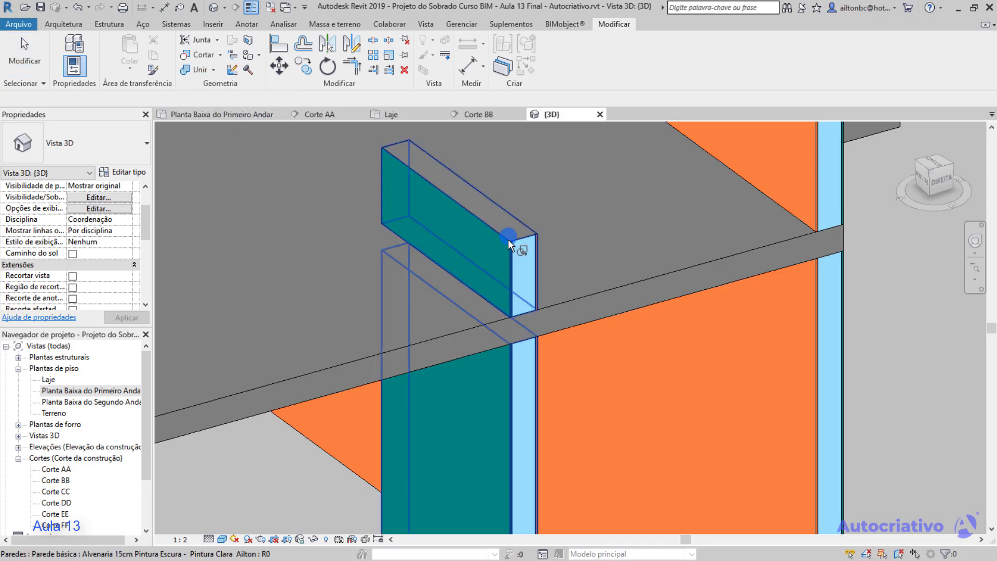
pyautogui.click(448, 203)
pyautogui.click(693, 270)
pyautogui.click(529, 240)
pyautogui.click(869, 345)
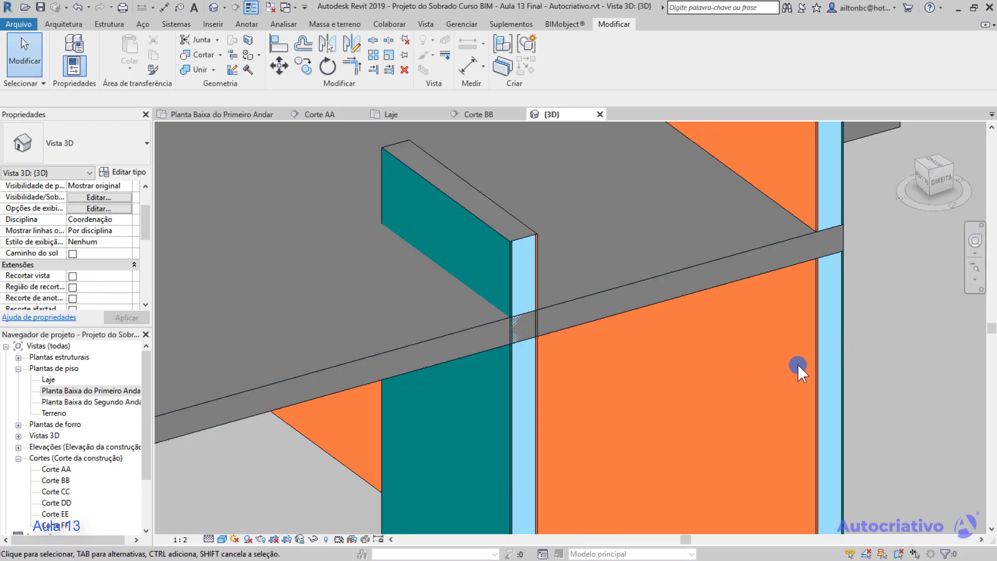
pyautogui.click(610, 301)
# Join the geometry again, picking the crossing wall first and the floor slab second
pyautogui.click(213, 70)
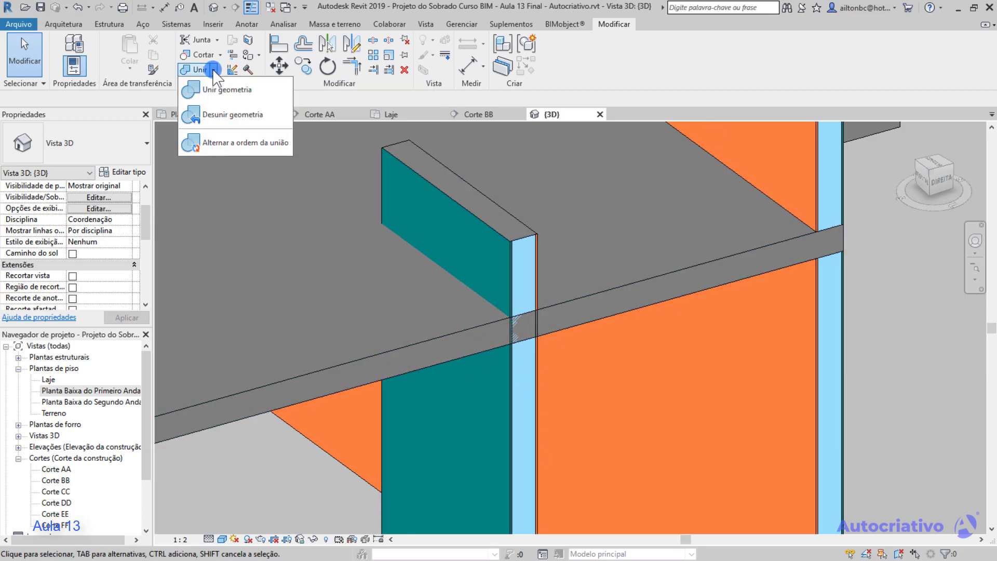
pyautogui.click(243, 143)
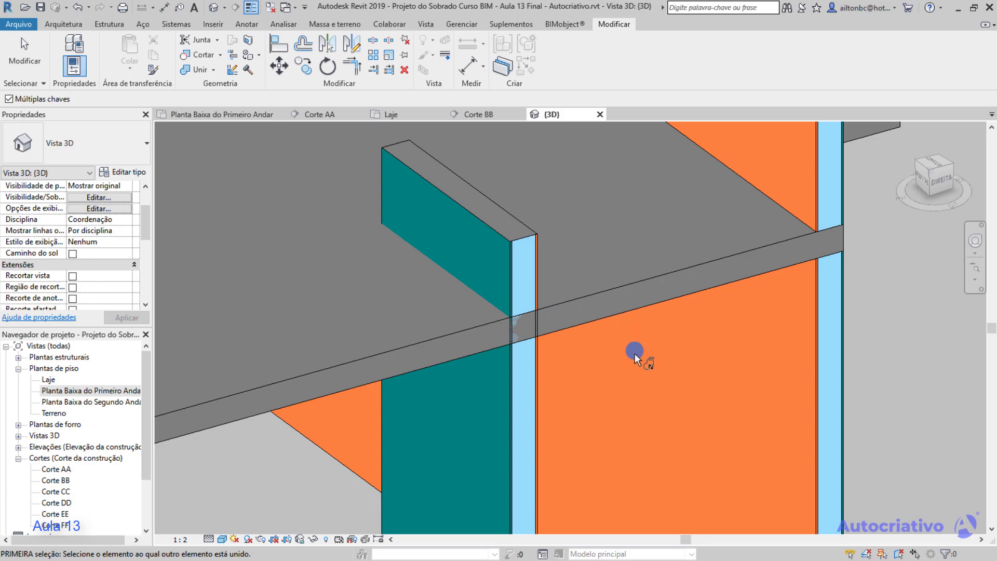
pyautogui.click(202, 71)
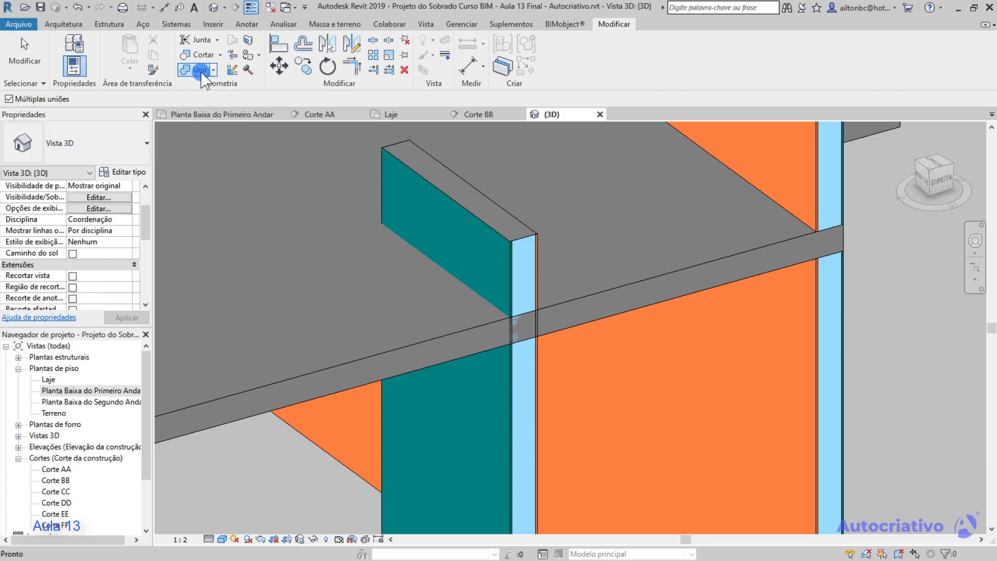
pyautogui.click(455, 201)
pyautogui.click(576, 300)
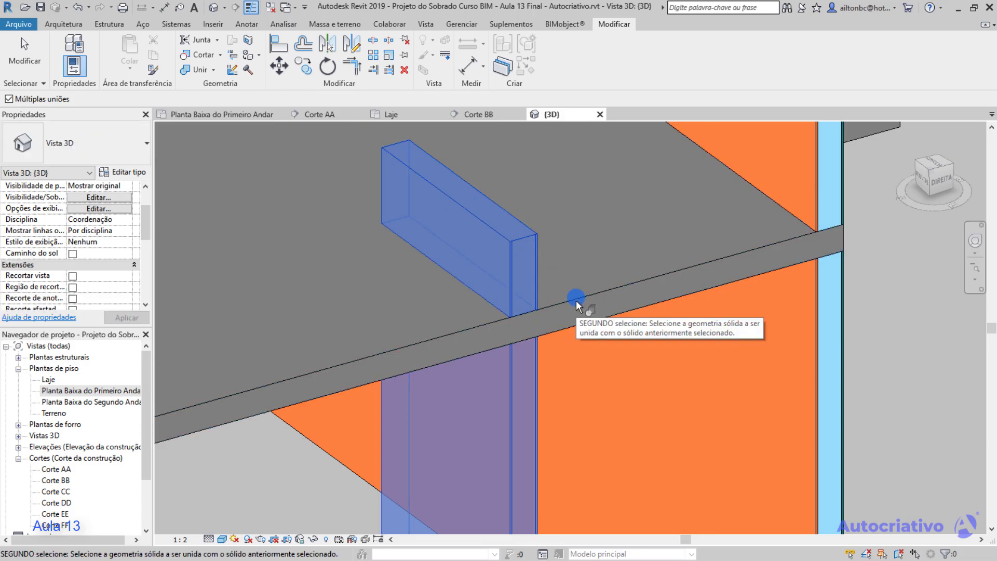
pyautogui.press('Escape')
pyautogui.press('Escape')
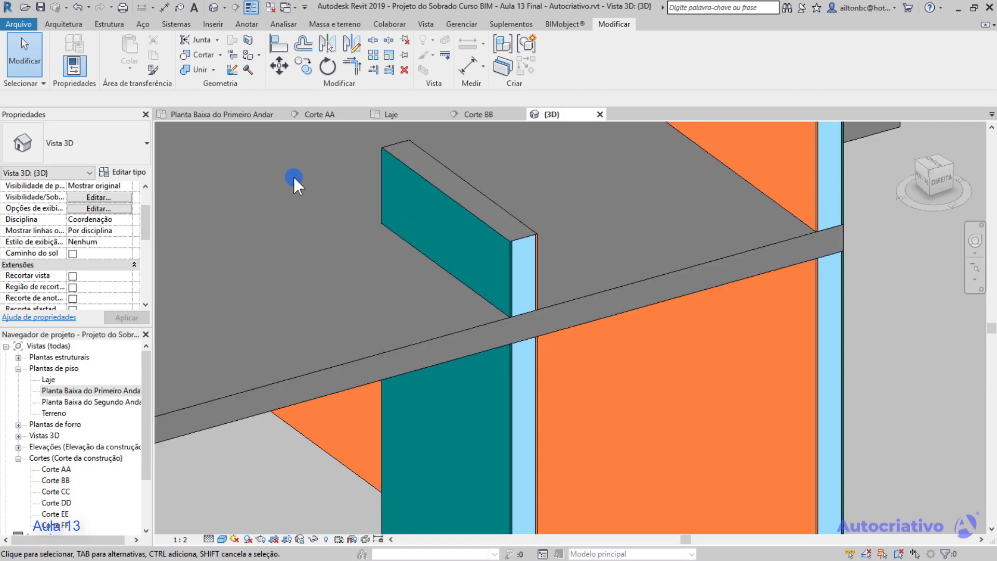
# Switch the join order between the crossing wall and the floor slab so that the wall cuts through the slab
pyautogui.click(213, 69)
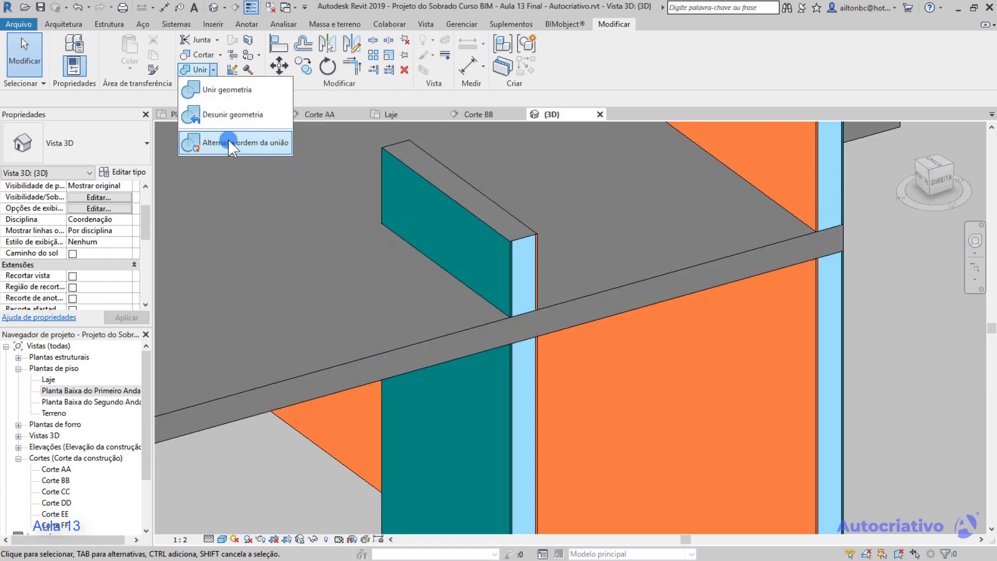
pyautogui.click(228, 140)
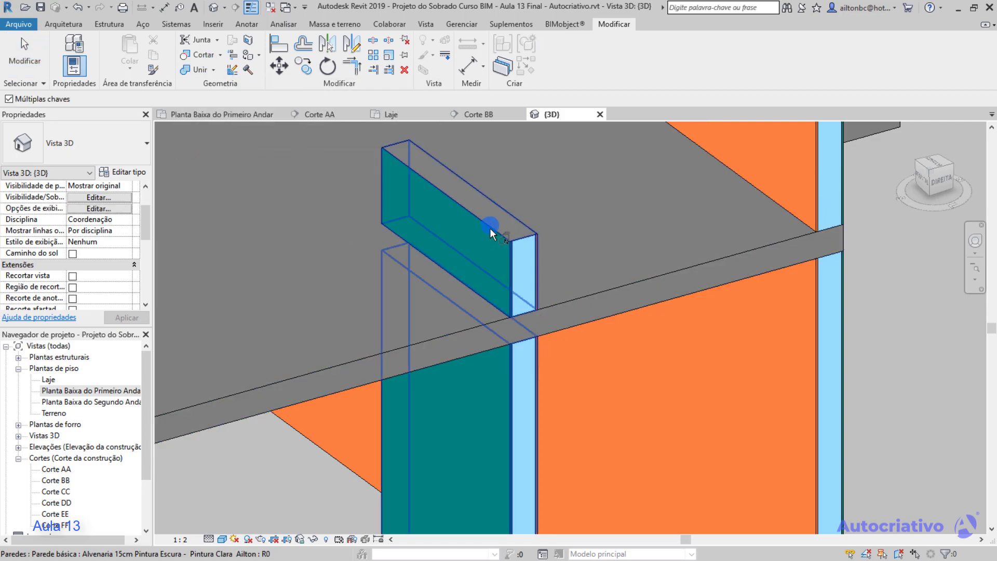
pyautogui.click(490, 229)
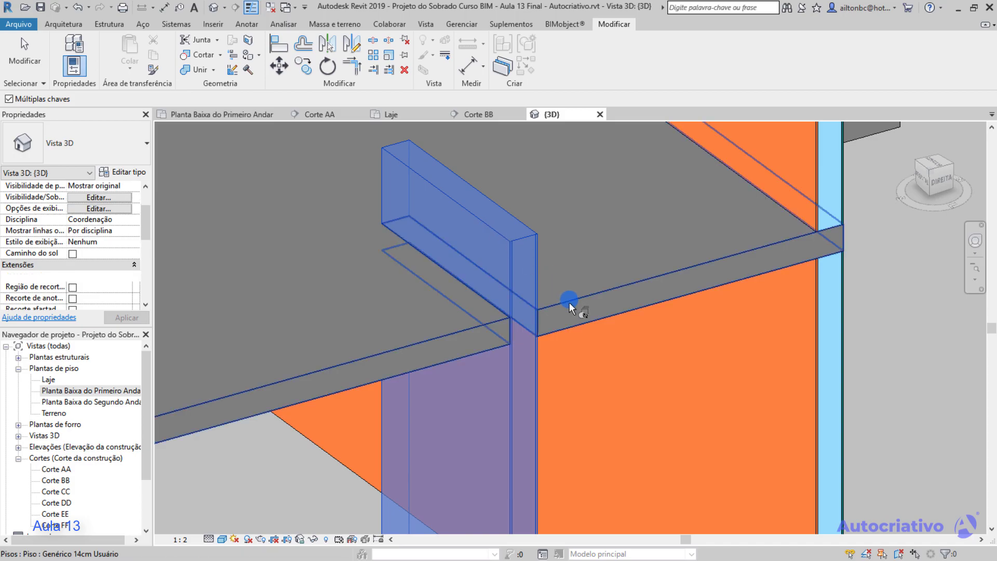
pyautogui.click(570, 302)
pyautogui.press('Escape')
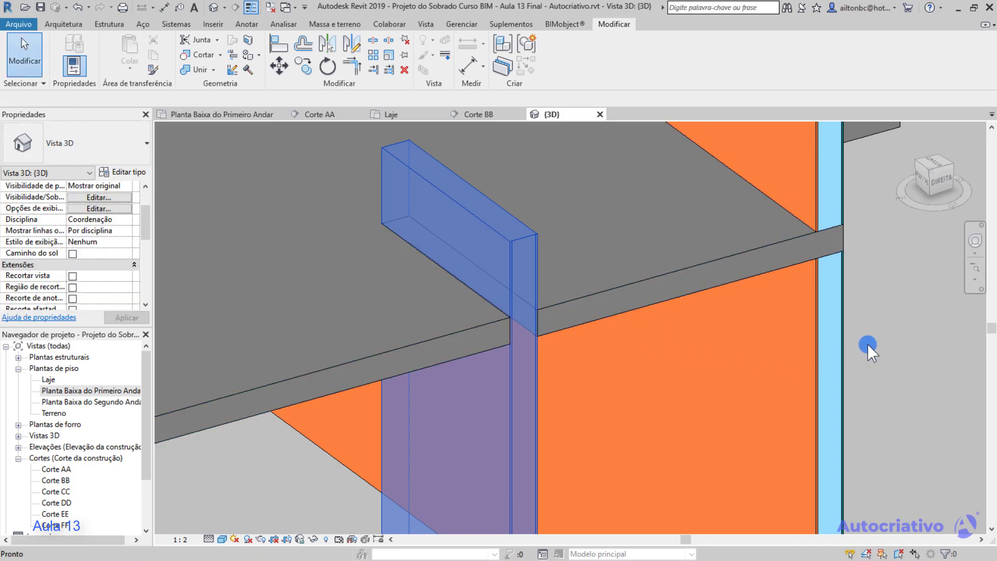
pyautogui.press('Escape')
# Inspect the outer side wall above the slab and recheck the floor slab's area and volume
pyautogui.click(839, 204)
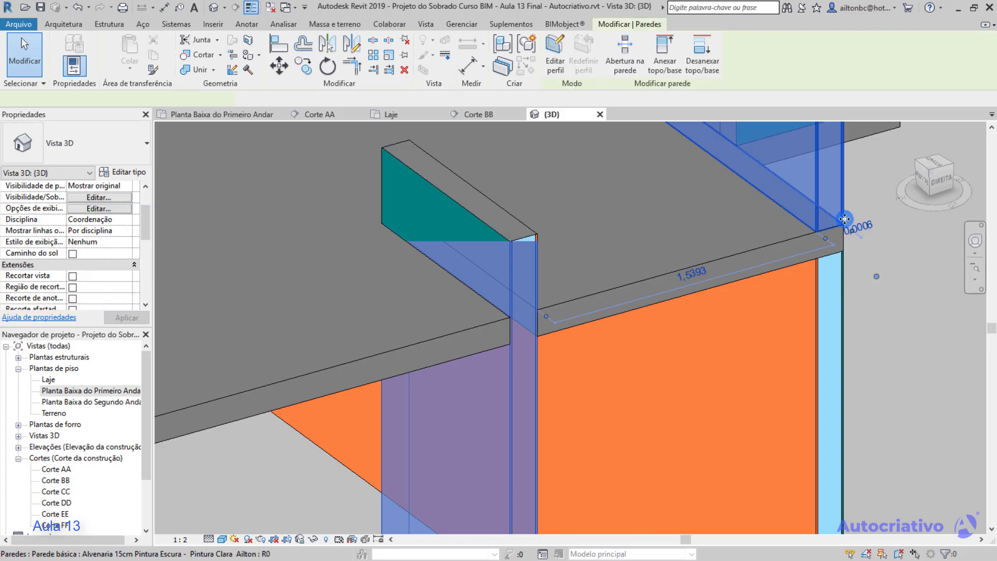
pyautogui.click(904, 357)
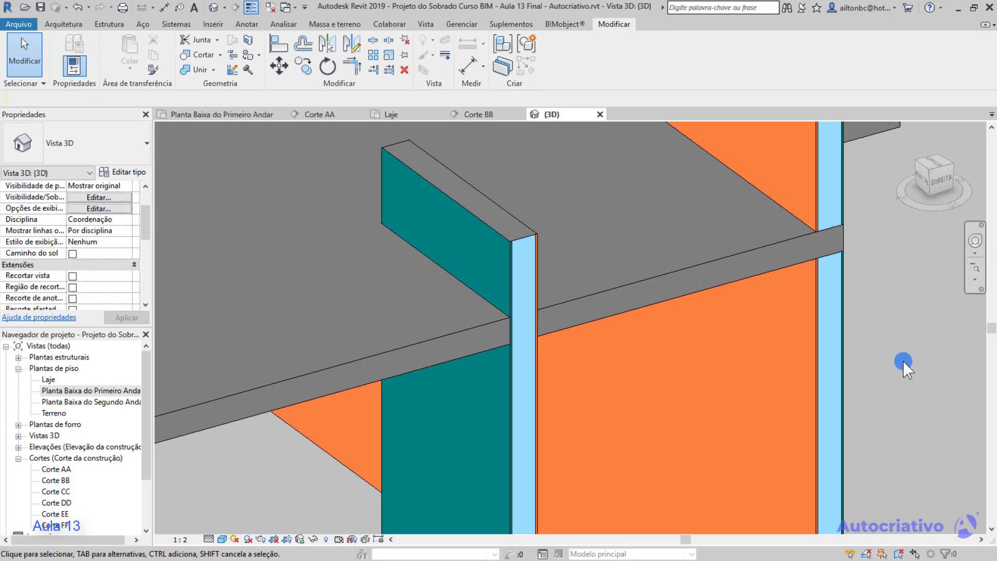
pyautogui.click(497, 320)
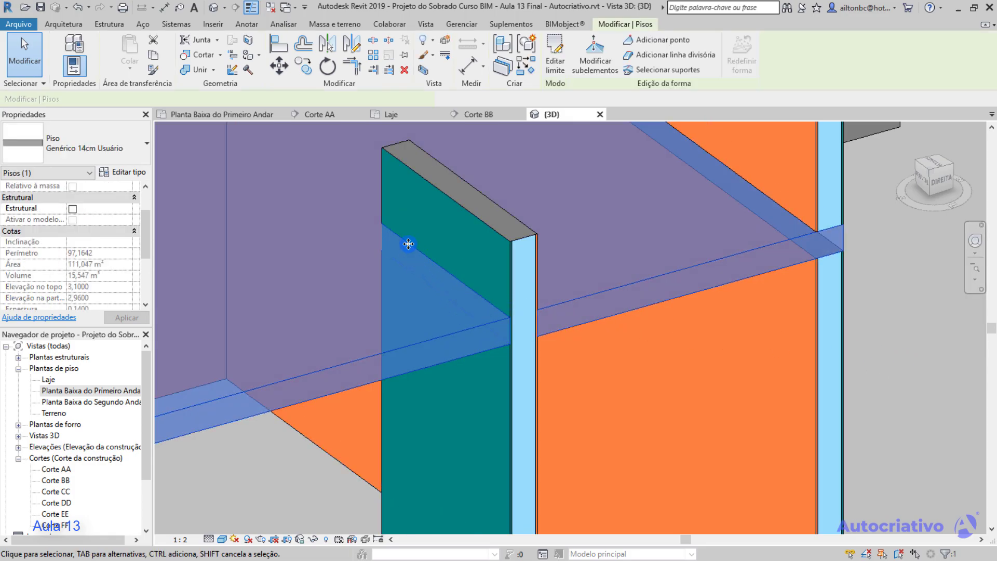
pyautogui.click(884, 345)
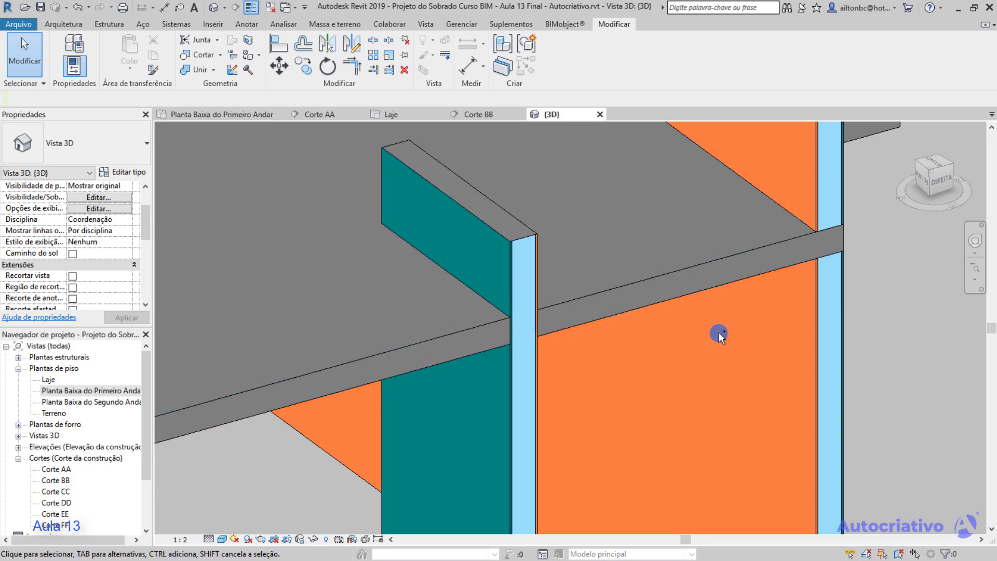
# Remove the geometry join from the crossing wall with Desunir geometria
pyautogui.click(212, 69)
pyautogui.click(205, 107)
pyautogui.click(444, 194)
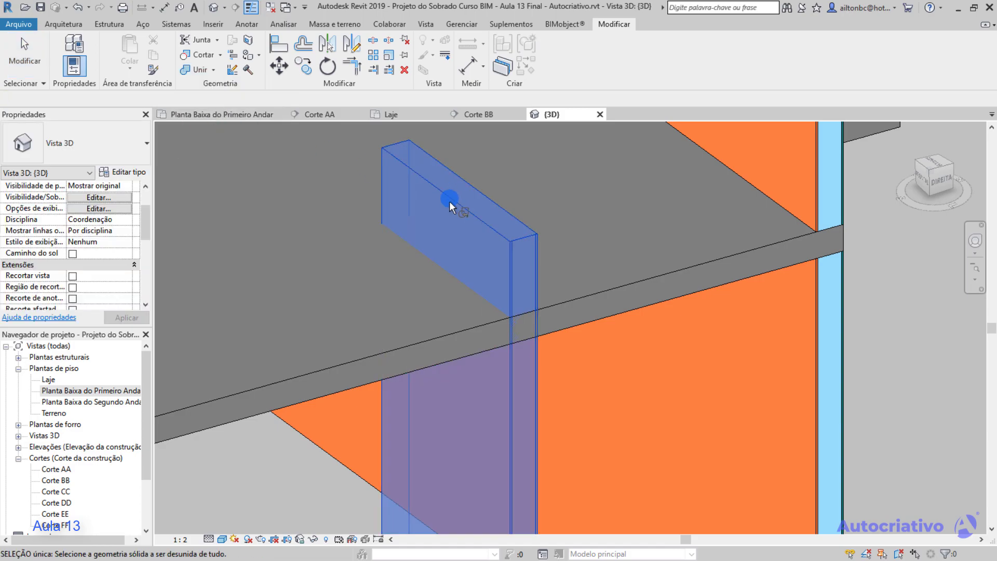
pyautogui.press('Escape')
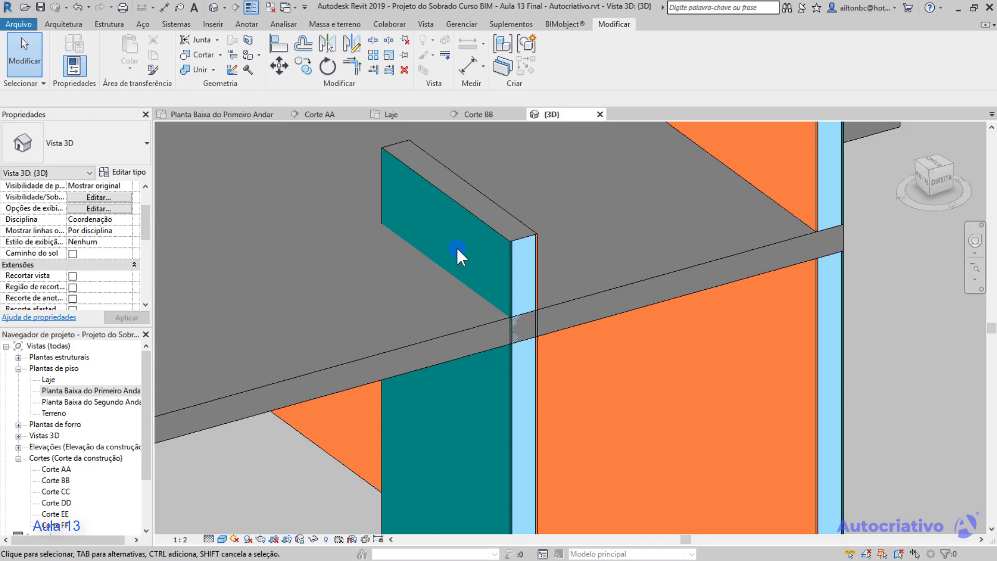
# Rejoin the crossing wall with the floor slab, selecting the wall before the slab
pyautogui.click(212, 71)
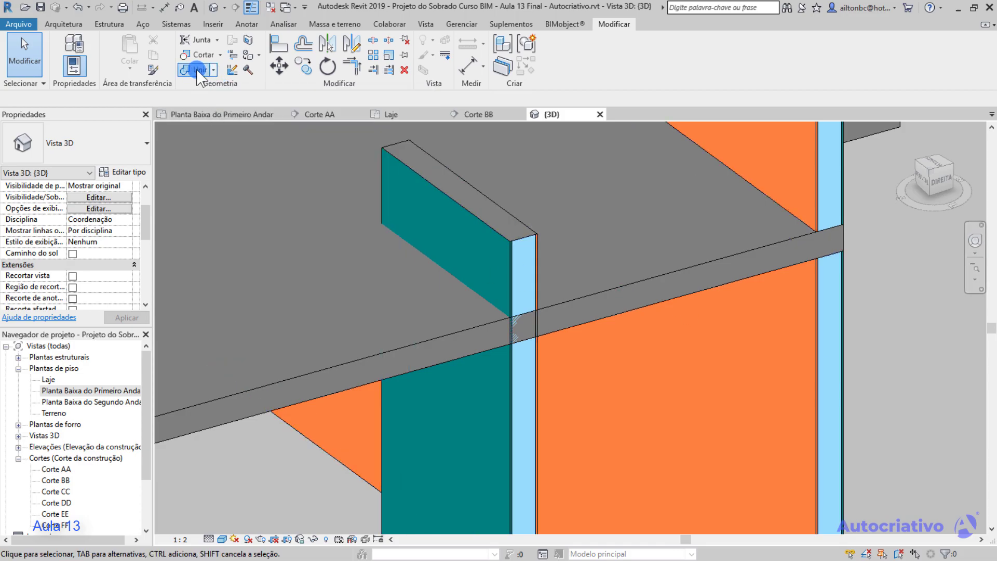
pyautogui.click(488, 224)
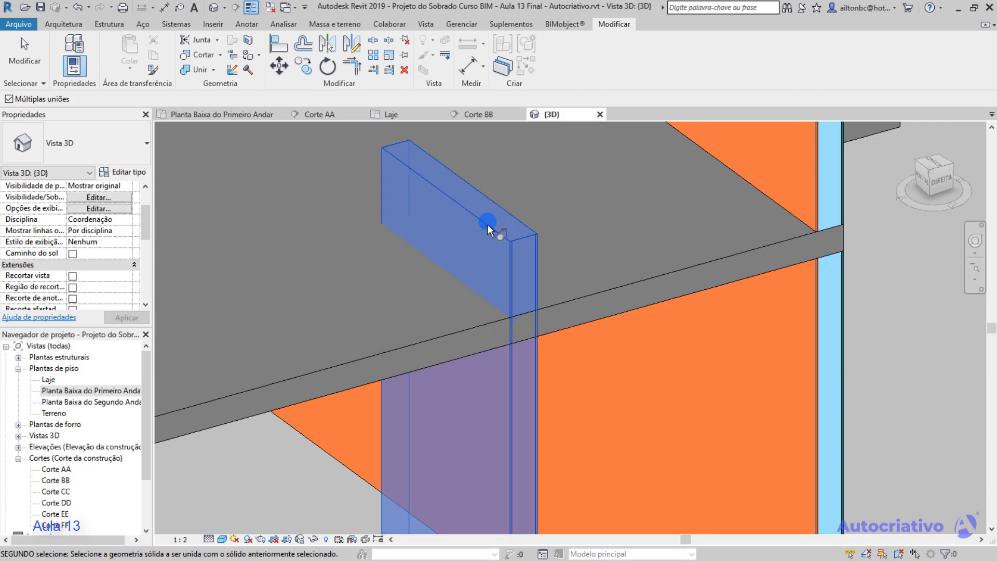
pyautogui.click(597, 294)
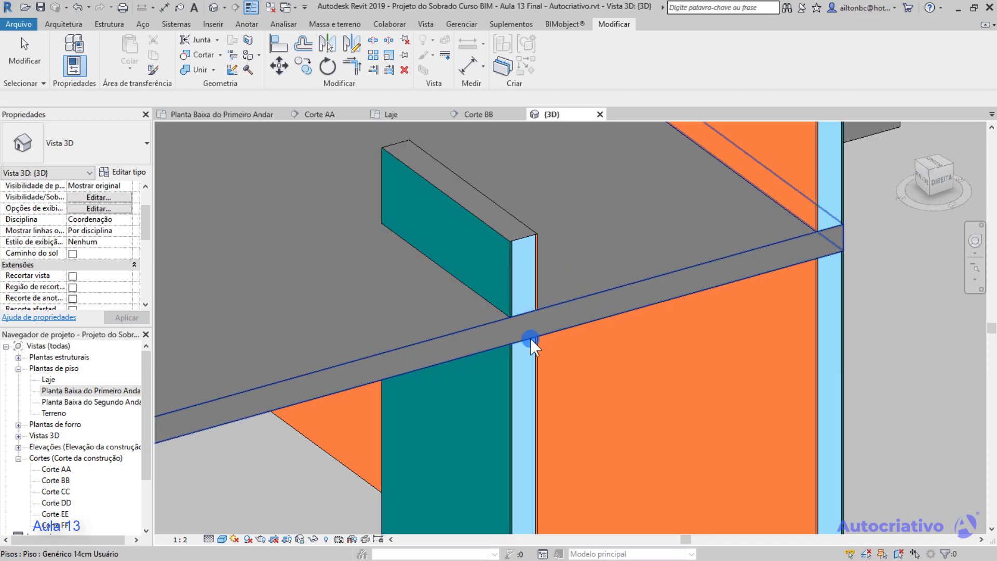
pyautogui.press('Escape')
pyautogui.press('Escape')
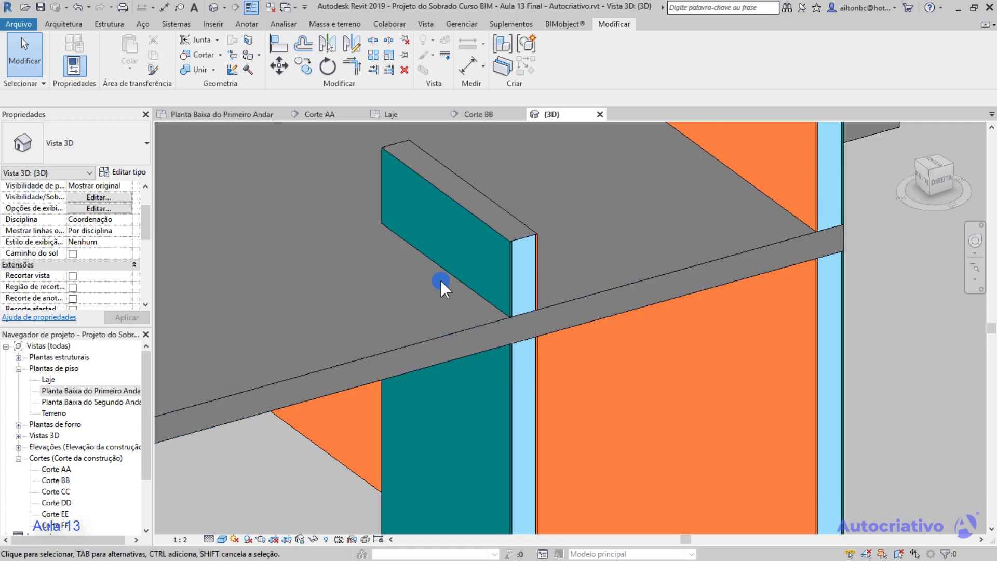
# Reverse the join order of the crossing wall and the floor slab so the wall runs continuously through the slab
pyautogui.click(213, 70)
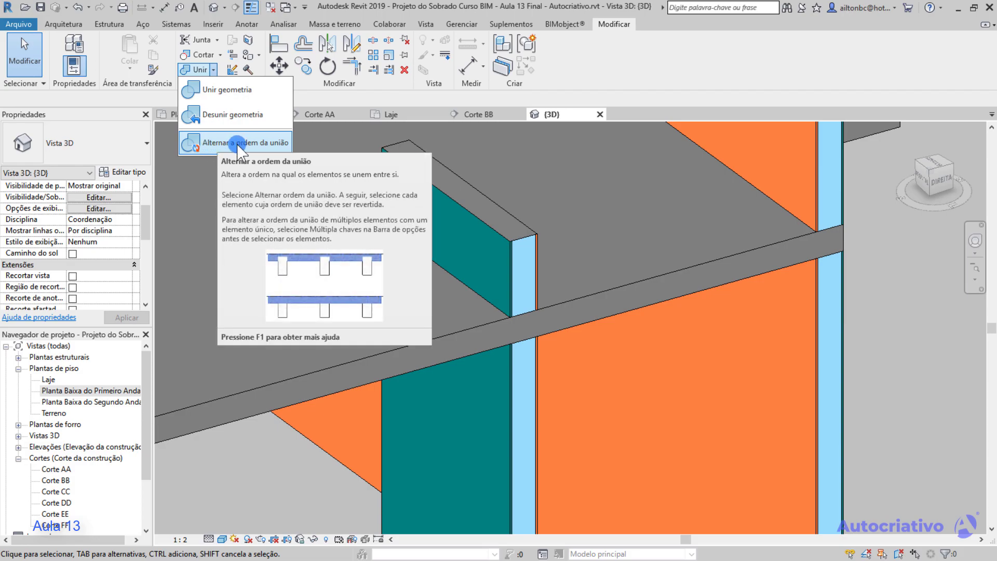
pyautogui.click(223, 144)
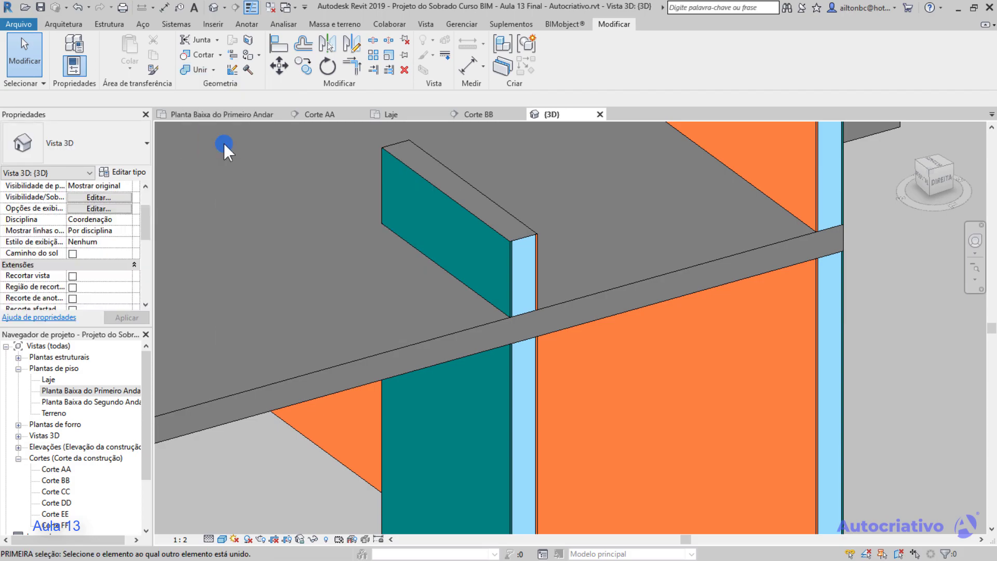
pyautogui.click(443, 194)
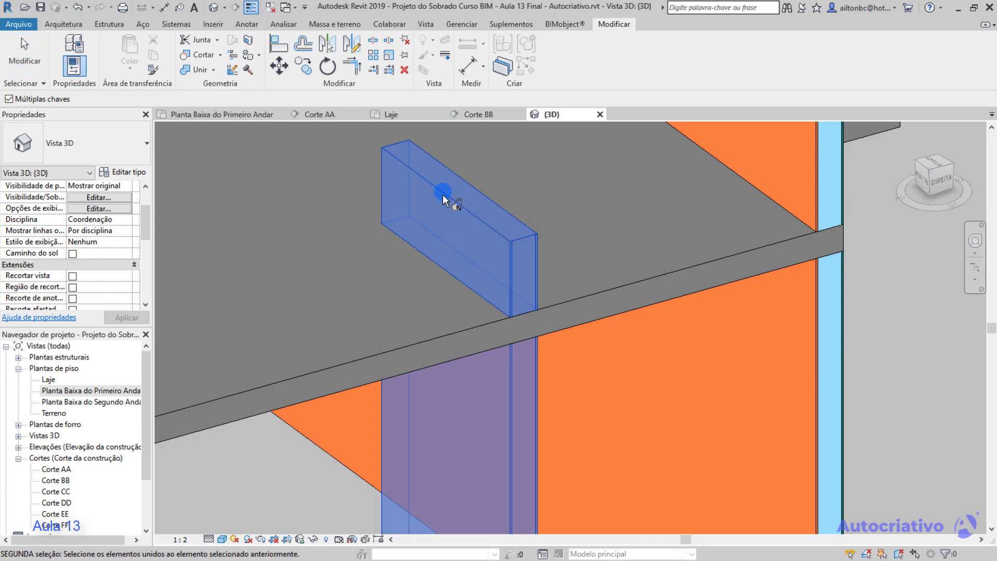
pyautogui.click(571, 301)
pyautogui.press('Escape')
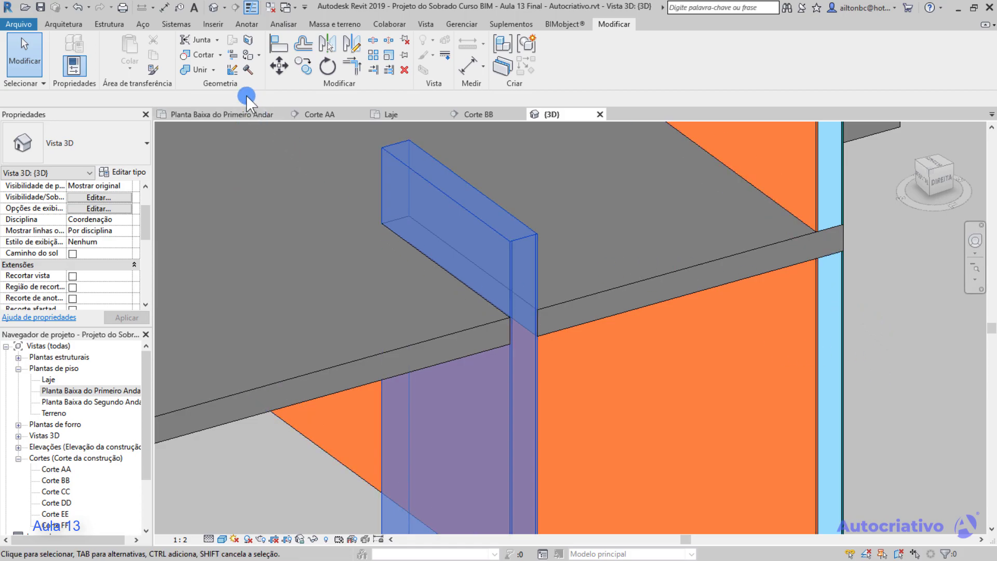
# Unjoin the geometry of the crossing wall and the floor slab with Desunir geometria
pyautogui.click(213, 70)
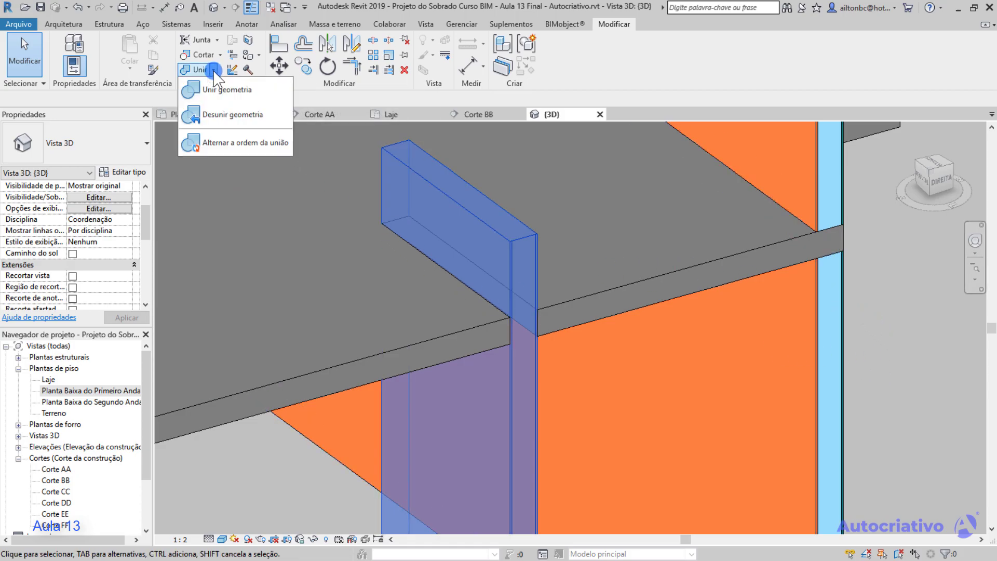
pyautogui.click(216, 115)
pyautogui.click(454, 201)
pyautogui.click(669, 306)
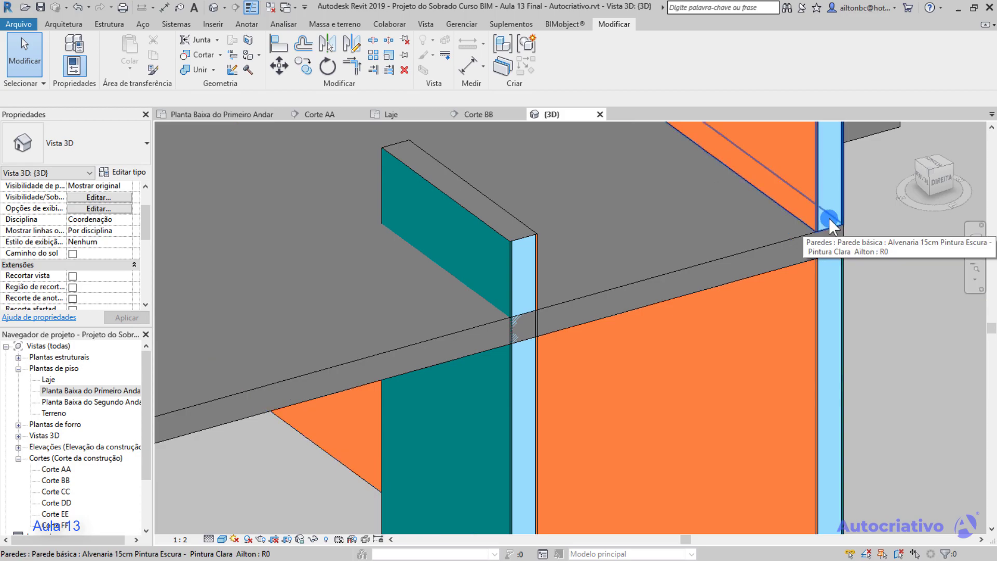
pyautogui.click(118, 390)
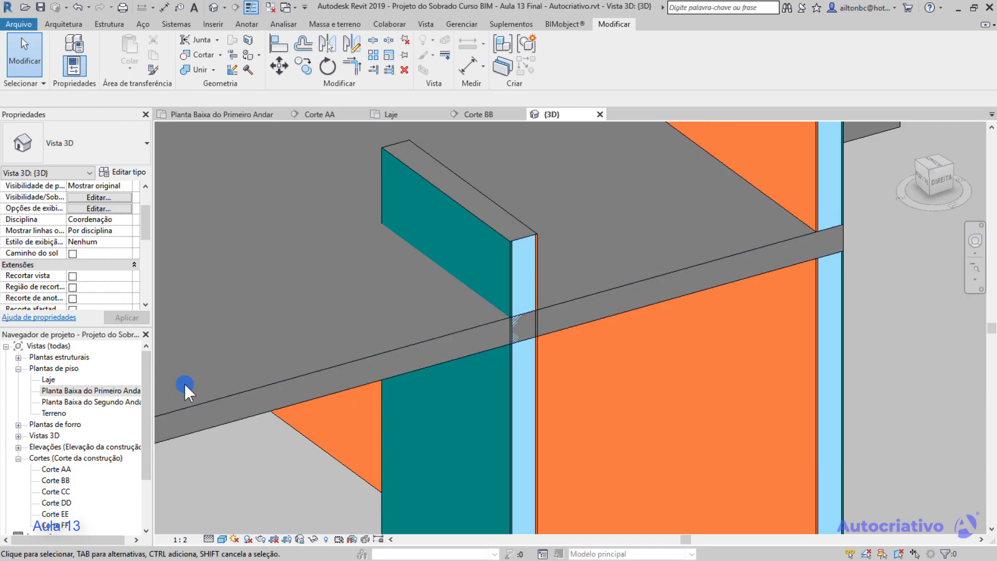
pyautogui.click(96, 402)
pyautogui.click(213, 70)
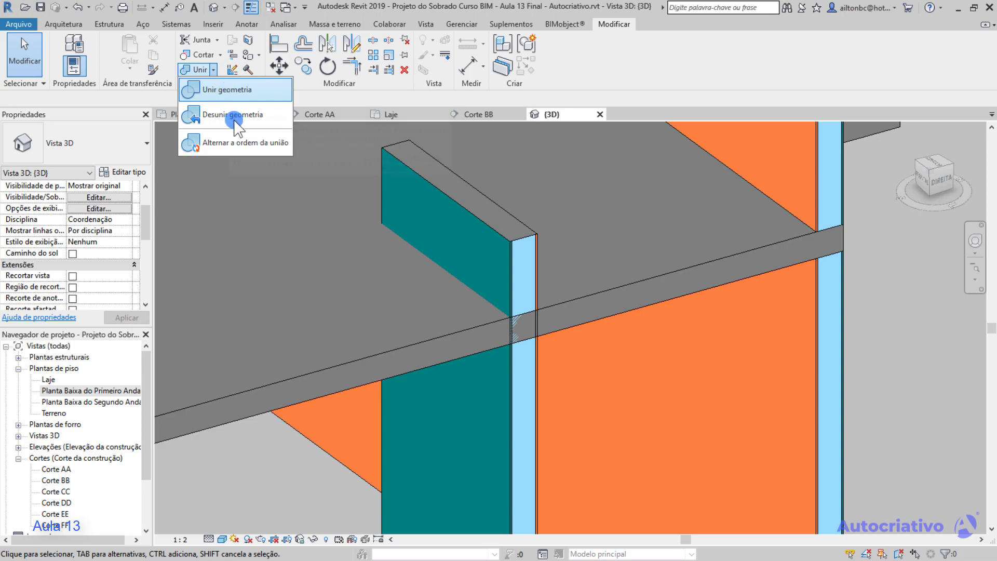
pyautogui.click(853, 270)
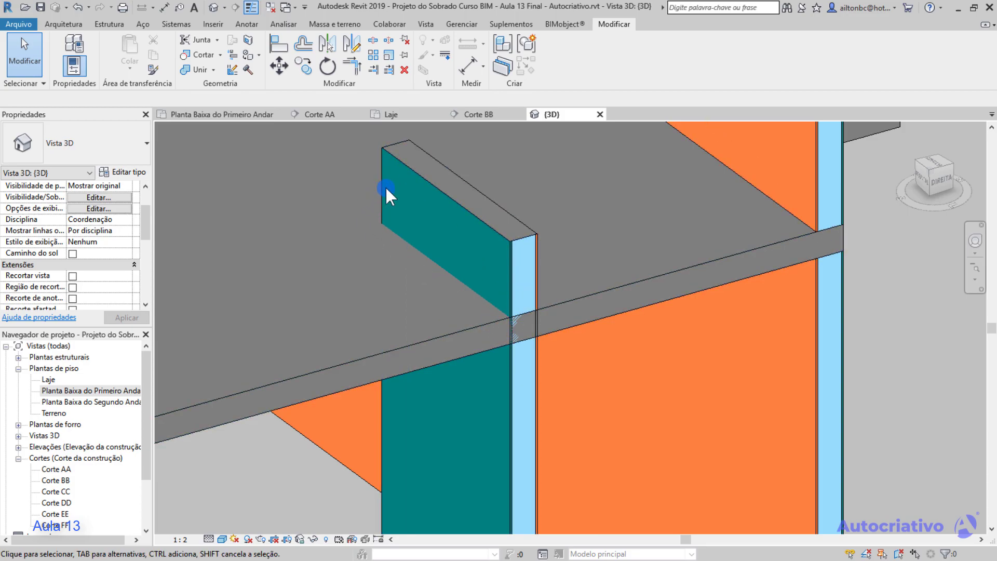
# Check the floor slab's area and volume while it is unjoined from the crossing wall
pyautogui.click(566, 302)
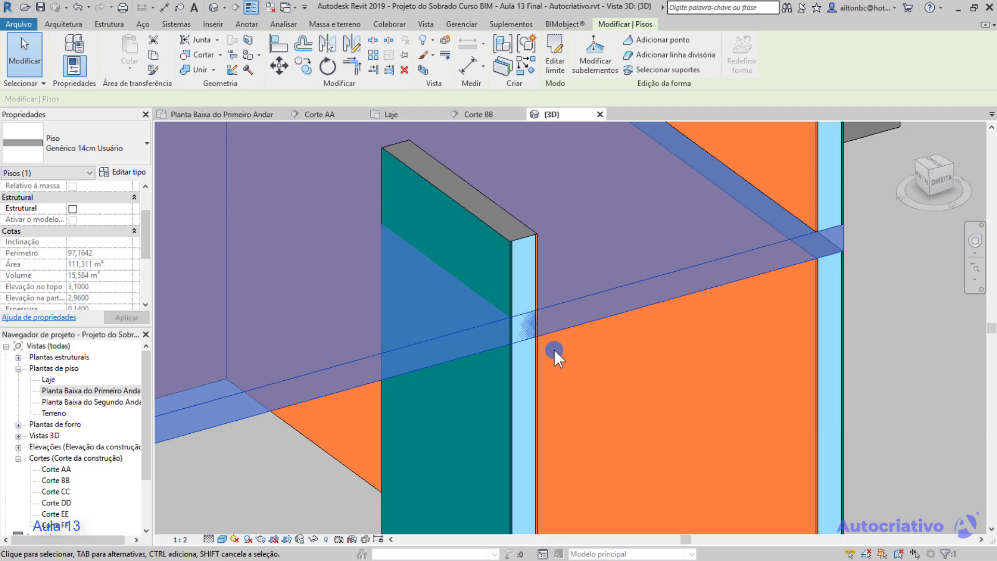
pyautogui.click(881, 330)
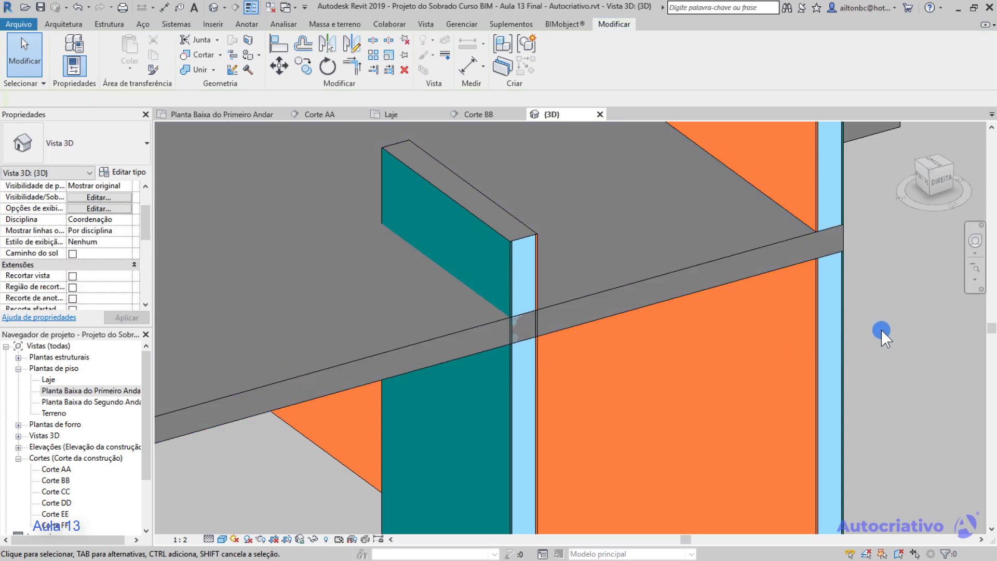
pyautogui.click(621, 285)
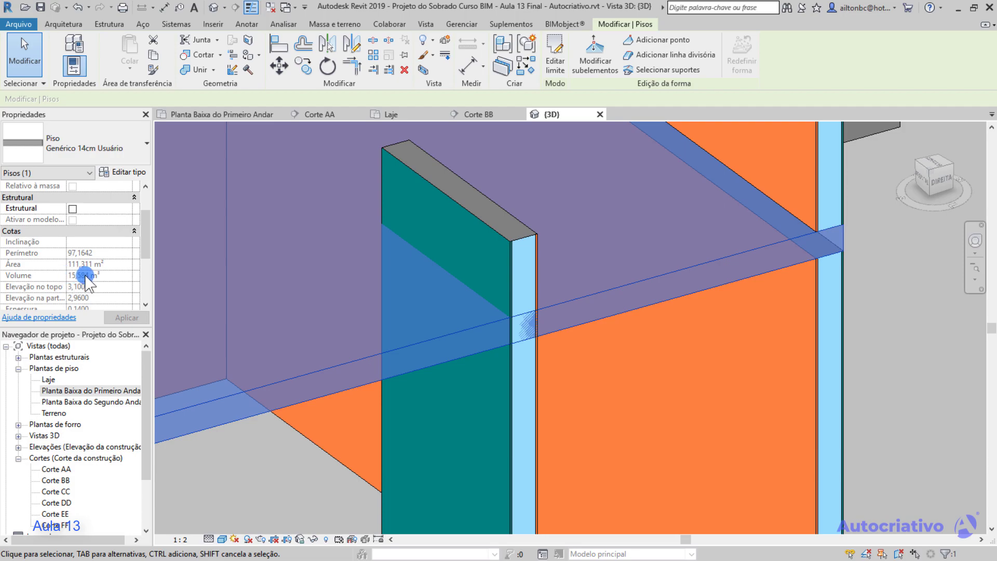
pyautogui.press('Escape')
# Join the crossing wall to the floor slab with Unir geometria, picking the wall first
pyautogui.click(199, 70)
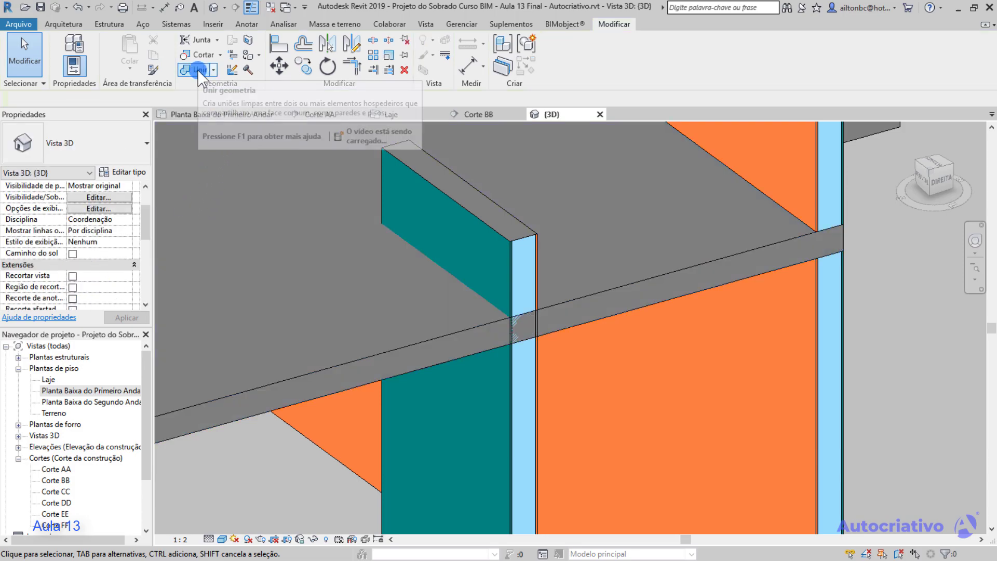
pyautogui.click(199, 71)
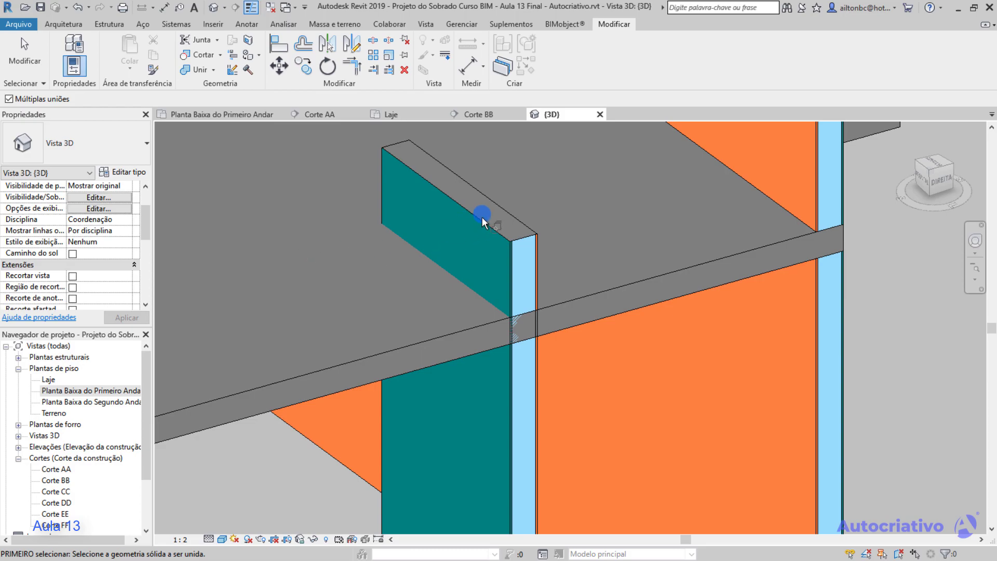
pyautogui.click(510, 251)
pyautogui.click(588, 296)
pyautogui.press('Escape')
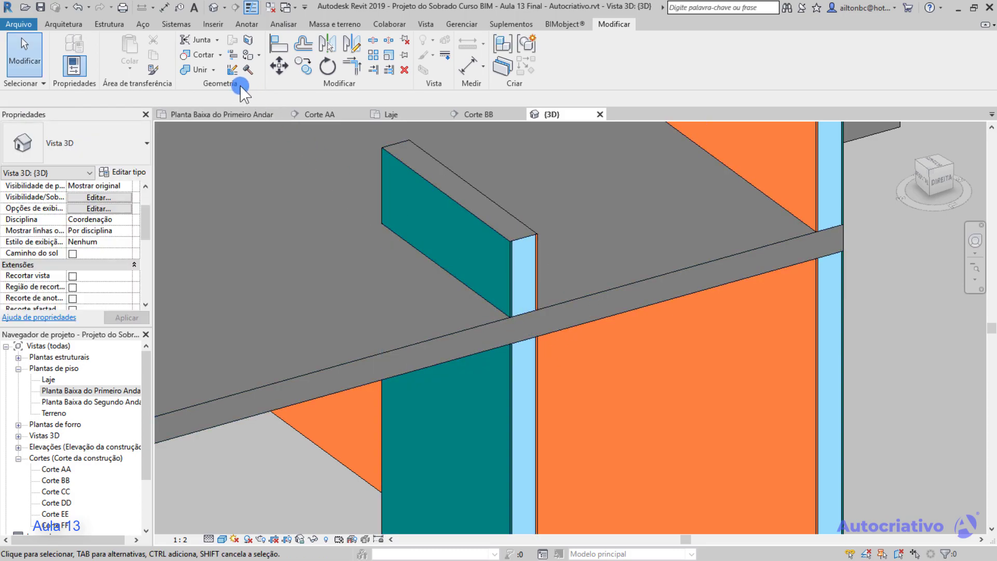
# Switch the join order of the crossing wall and the floor slab so the wall cuts through the slab
pyautogui.click(213, 69)
pyautogui.click(230, 145)
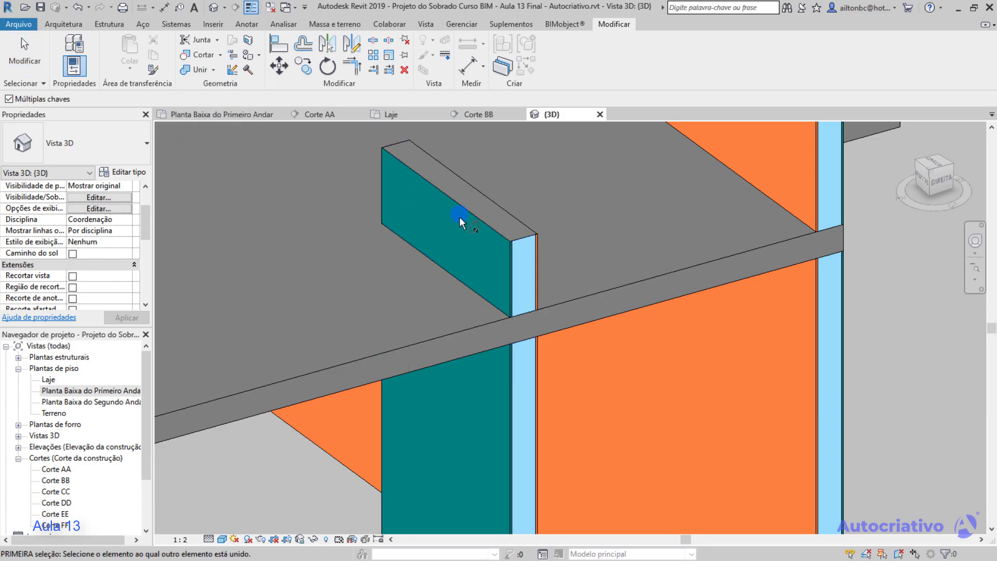
pyautogui.click(521, 248)
pyautogui.click(593, 294)
pyautogui.press('Escape')
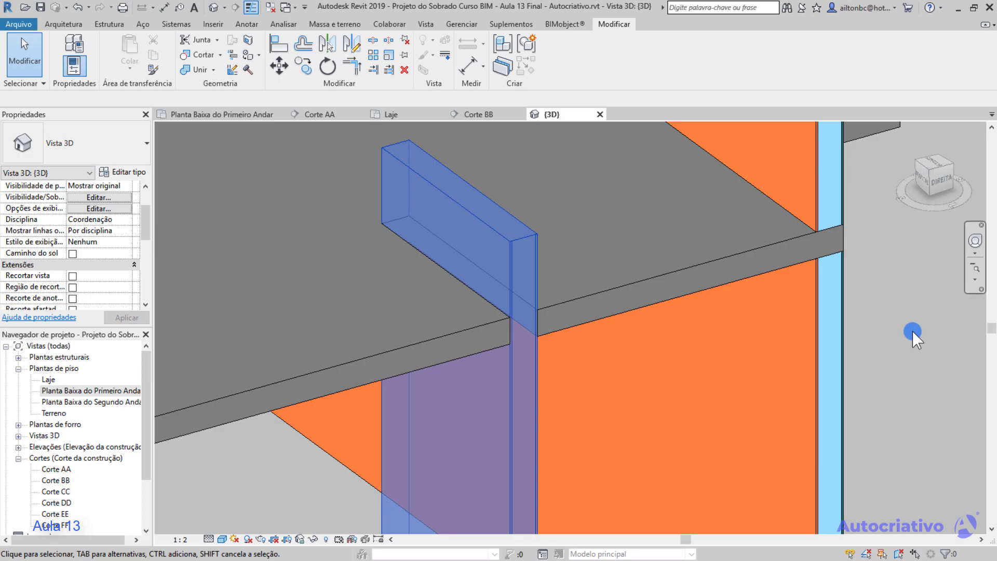
pyautogui.click(843, 279)
pyautogui.click(864, 288)
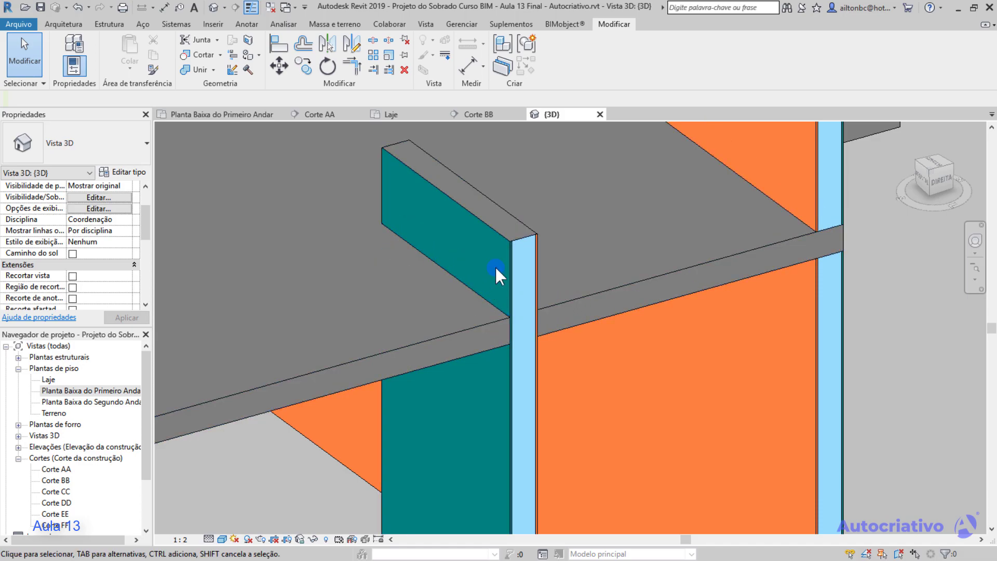
# Check the floor slab's area and volume, and temporarily isolate the floor category to examine the slab where the wall crosses it
pyautogui.click(595, 294)
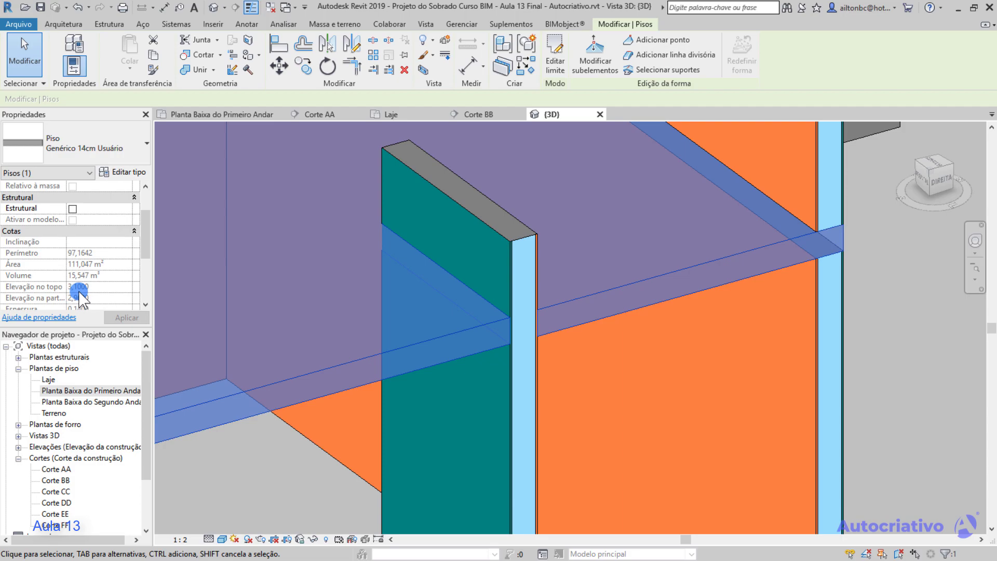
pyautogui.press('Escape')
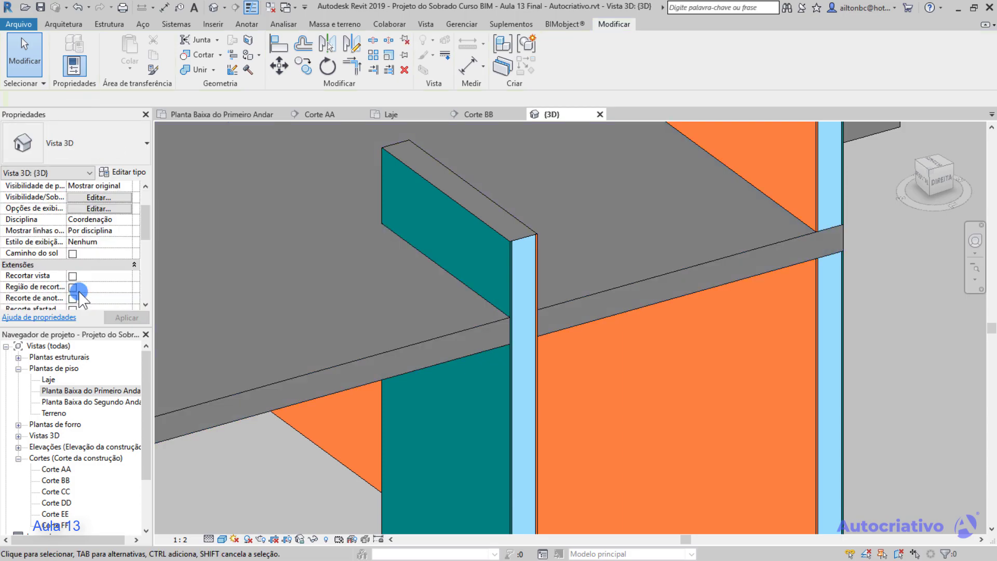
pyautogui.click(459, 335)
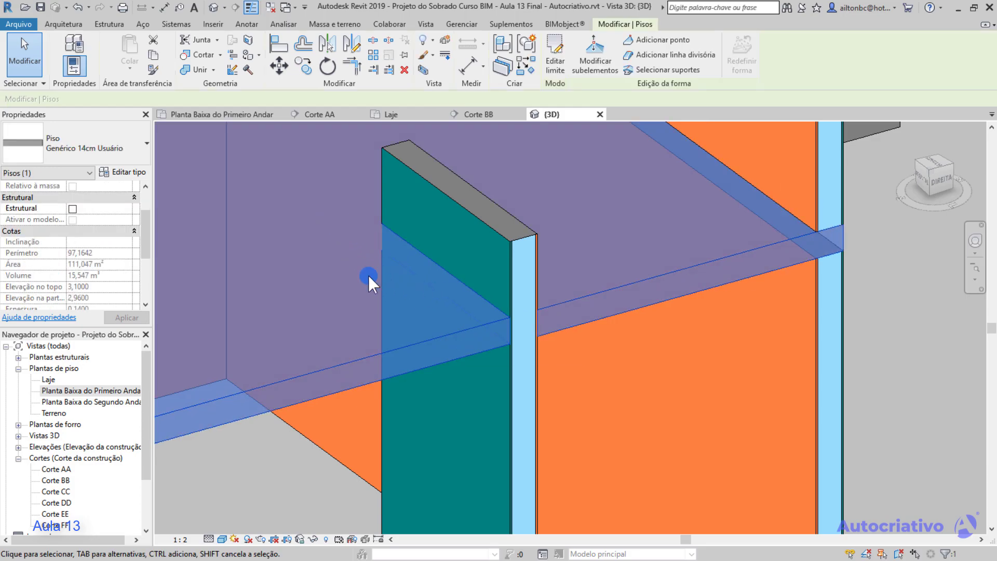
pyautogui.click(314, 540)
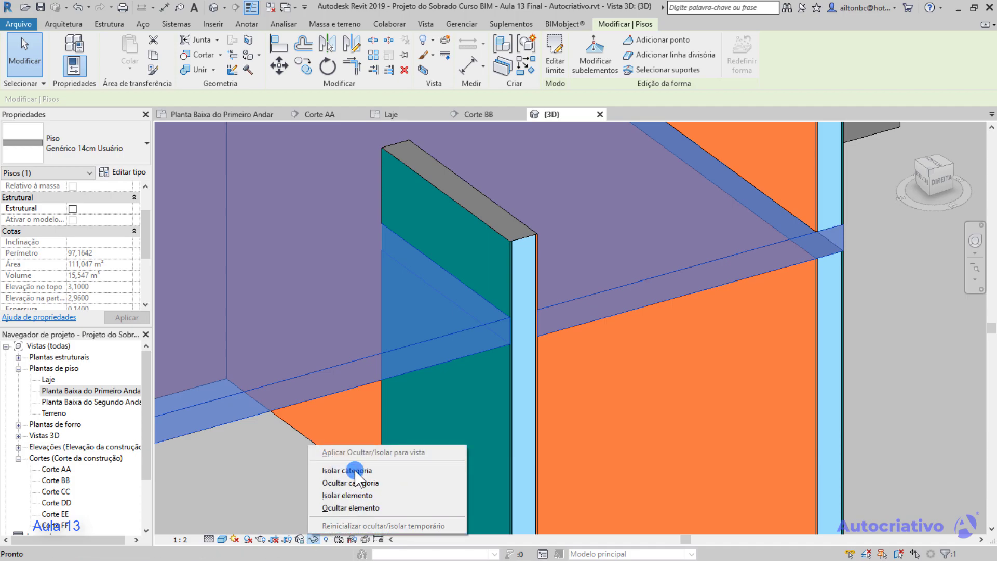
pyautogui.click(413, 471)
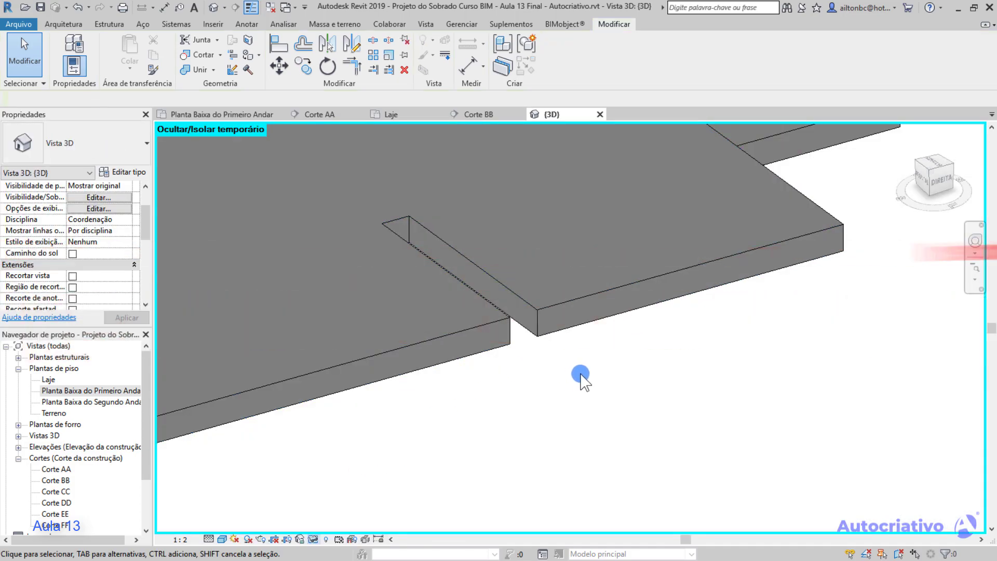
pyautogui.keyDown('shift'); pyautogui.moveTo(581, 378); pyautogui.dragTo(311, 376, button='middle'); pyautogui.keyUp('shift')
pyautogui.scroll(1, 311, 376)
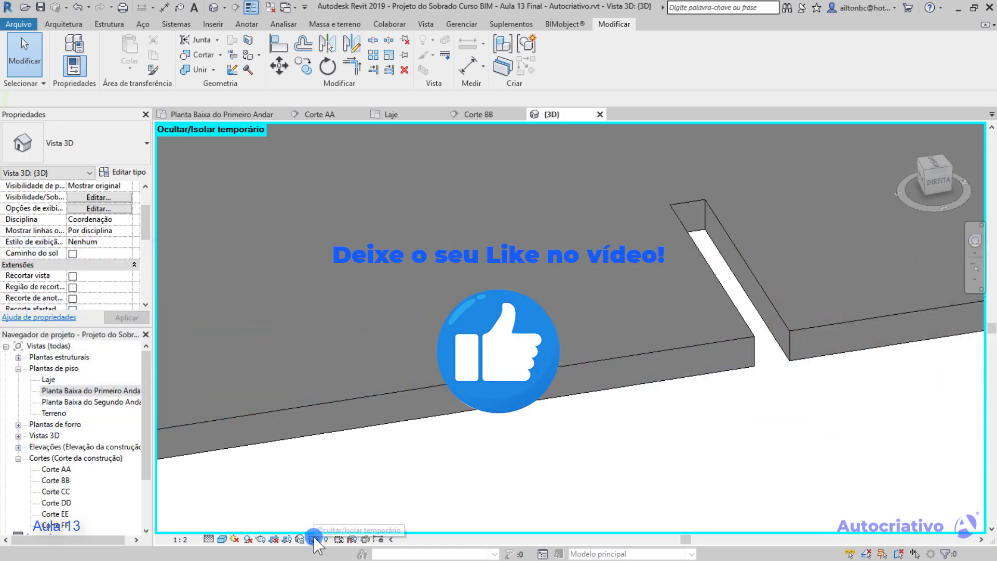
# Reset the temporary hide/isolate in the 3D view and show the whole house model
pyautogui.click(313, 539)
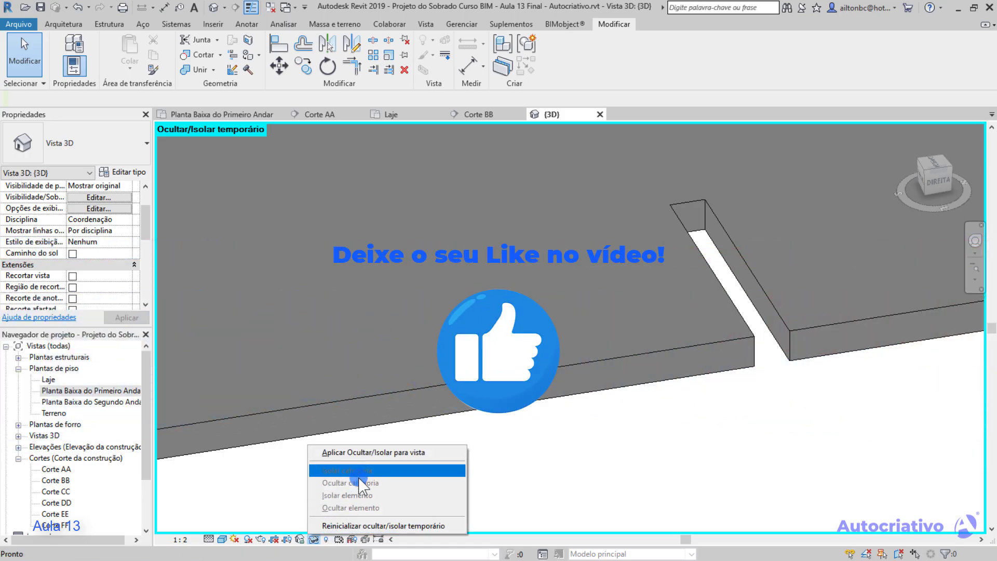
pyautogui.click(382, 526)
pyautogui.scroll(-3, 536, 436)
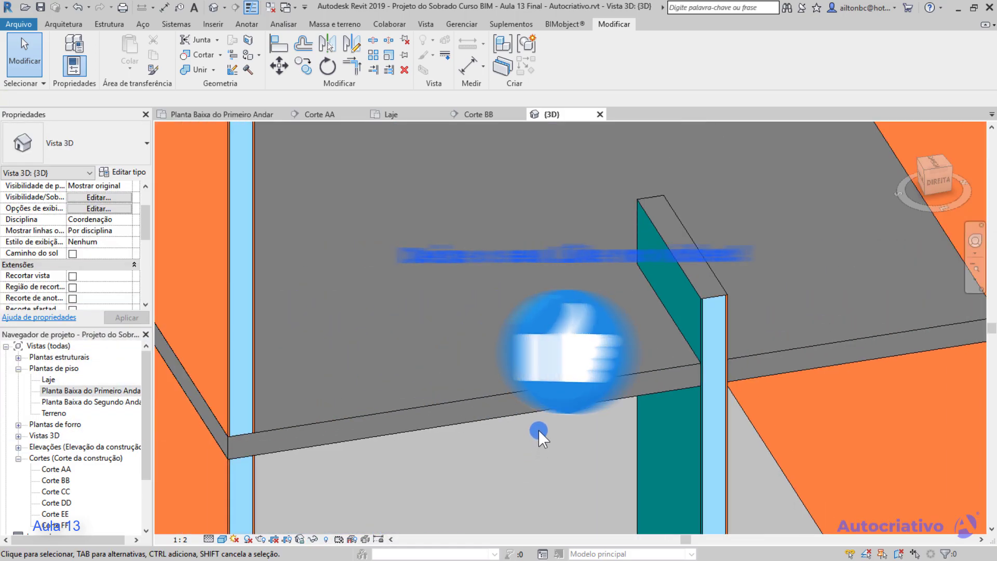
pyautogui.scroll(-4, 523, 409)
pyautogui.keyDown('shift'); pyautogui.moveTo(524, 409); pyautogui.dragTo(675, 434, button='middle'); pyautogui.keyUp('shift')
pyautogui.moveTo(570, 397); pyautogui.dragTo(692, 285, button='middle')
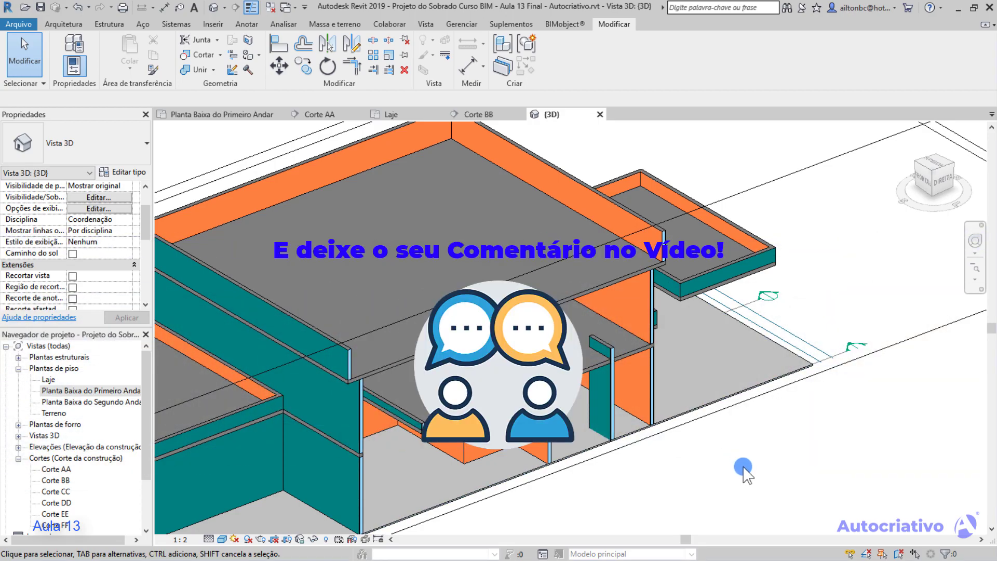
pyautogui.scroll(-1, 743, 465)
pyautogui.scroll(-2, 743, 466)
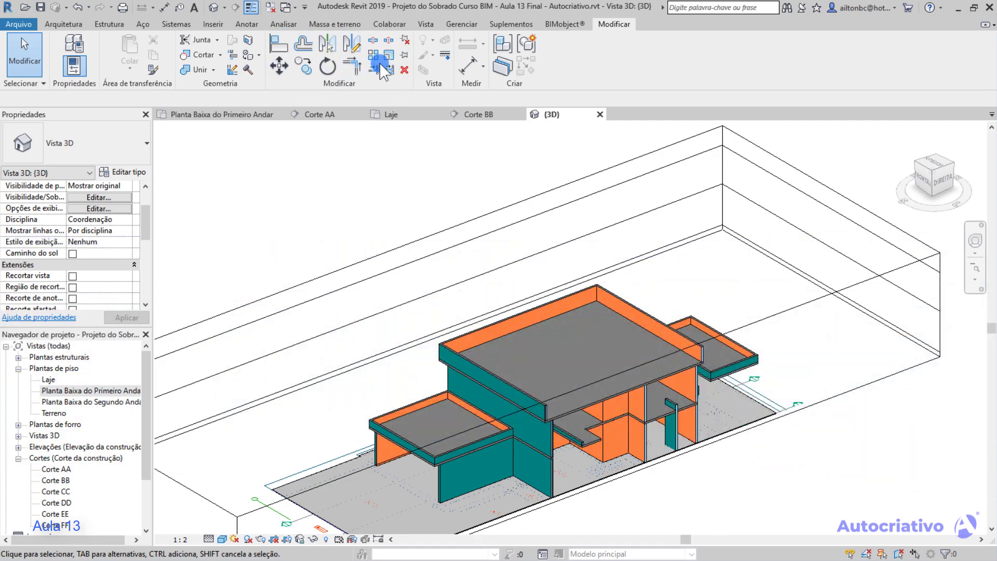
pyautogui.click(213, 70)
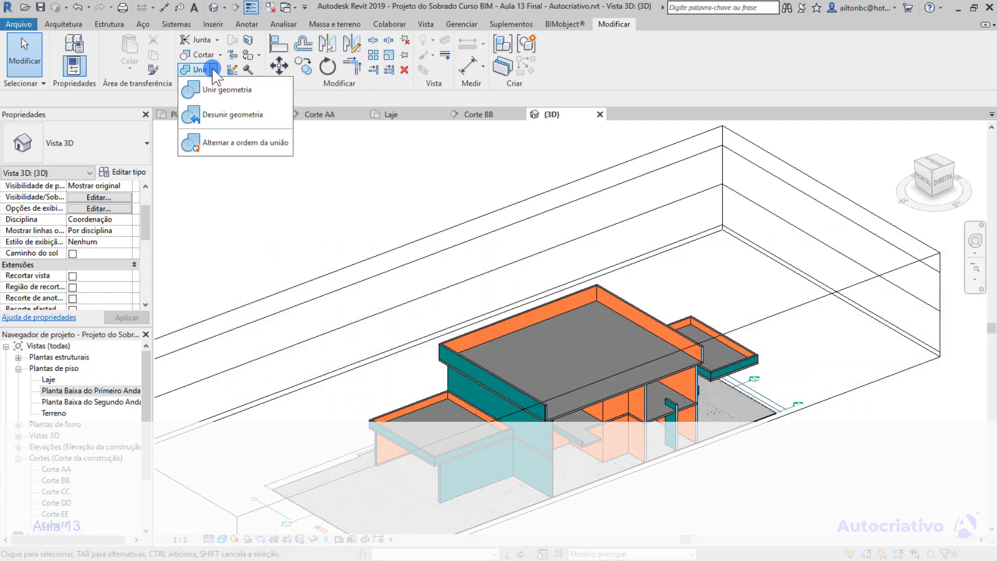
pyautogui.click(339, 147)
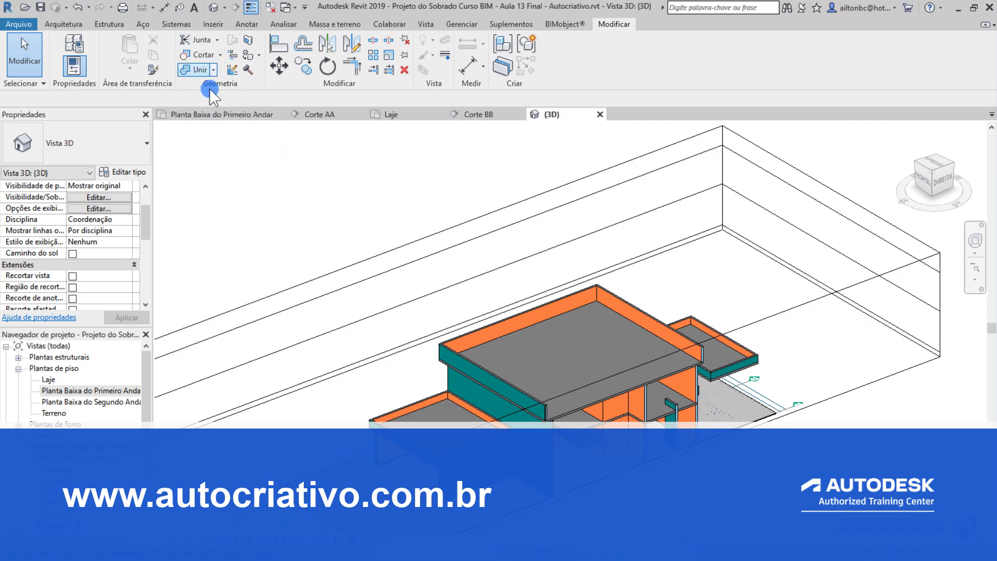